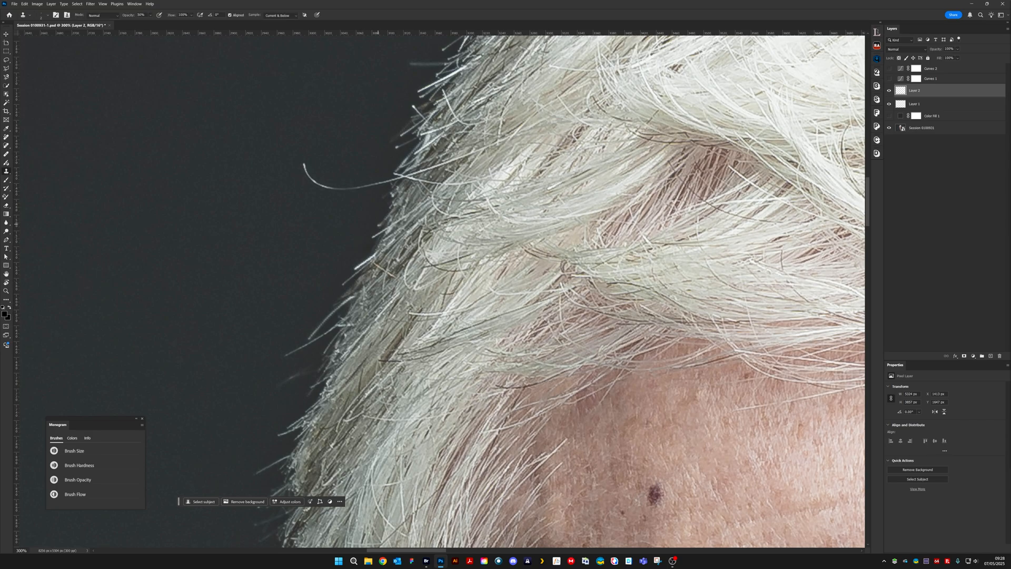
Enlarge the Clone Stamp brush and clone background over the long curved stray hair on the left side of the head
key("bracketright")
key("bracketright")
key("bracketright")
key("bracketright")
key("bracketright")
key("bracketright")
key("bracketright")
key("bracketright")
key("bracketright")
key("bracketright")
key("bracketright")
key("bracketright")
left_click_drag(304, 164, 327, 186)
left_click_drag(367, 188, 335, 187)
left_click(333, 189)
scroll(349, 216, "down", 3)
scroll(349, 216, "left", 3)
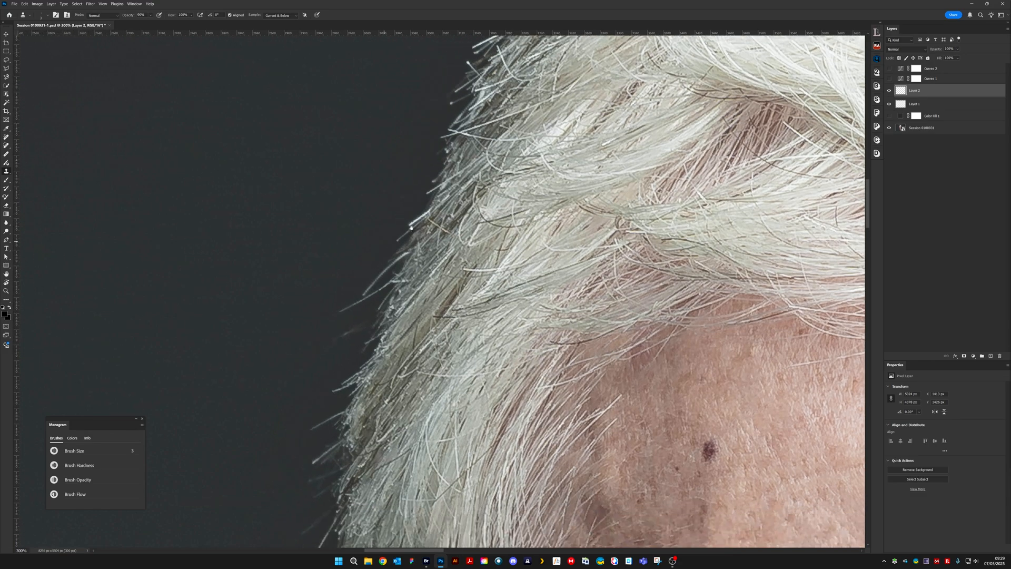
Set the clone brush to 7 px and remove the stray hairs sticking out along the left hair outline beside the forehead
key("bracketright")
key("bracketright")
key("bracketright")
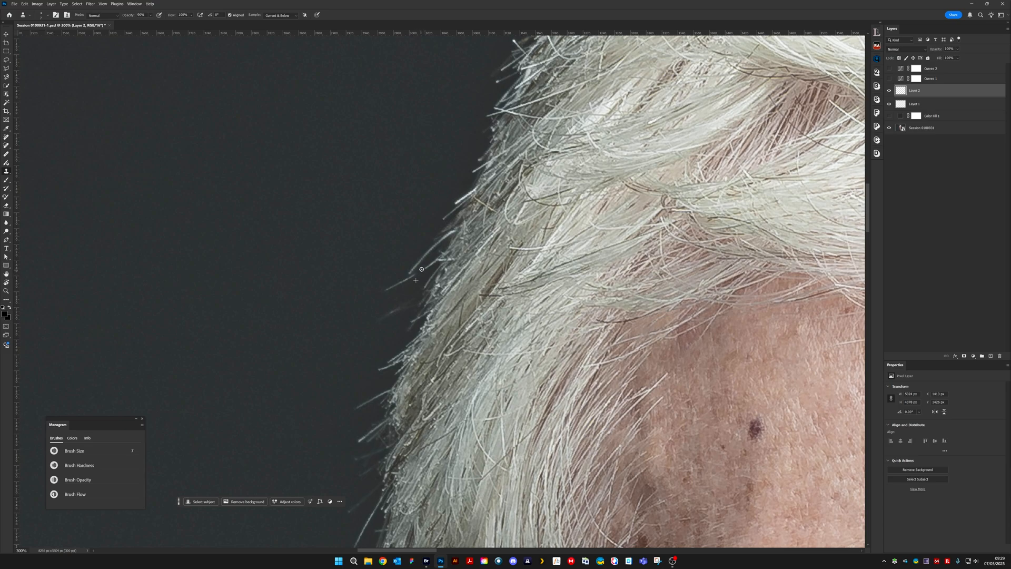
left_click_drag(421, 270, 406, 280)
left_click_drag(426, 255, 410, 269)
left_click_drag(401, 309, 506, 272)
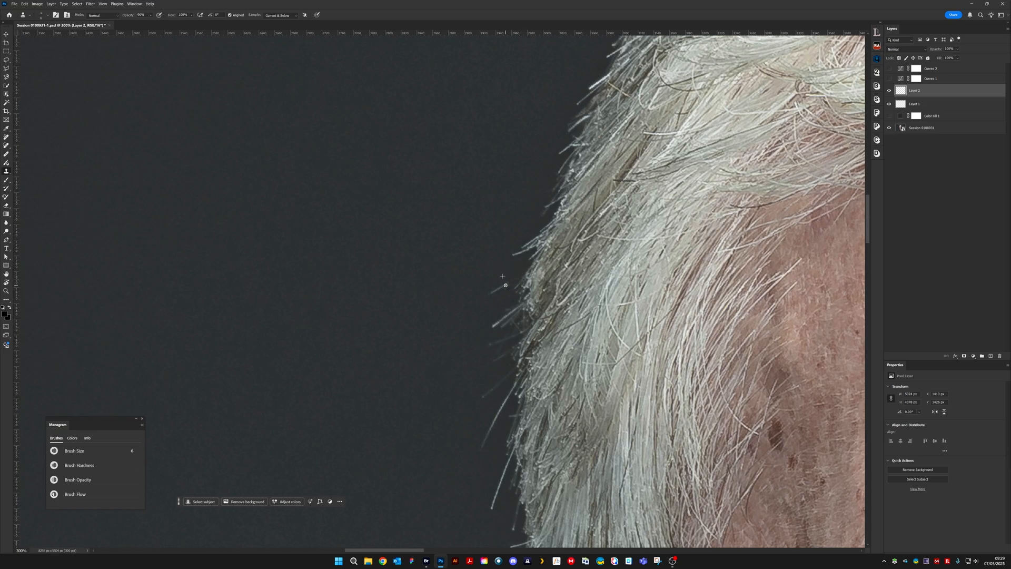
left_click_drag(516, 213, 510, 253)
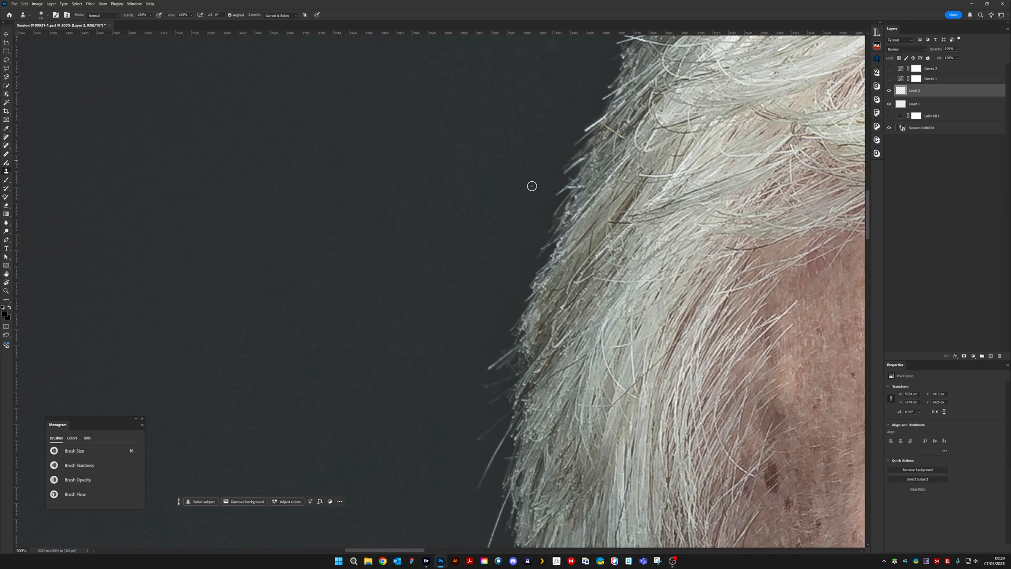
Reduce the clone brush and remove the fine wisps protruding from the left hair outline midway down to the ear
key("[")
key("[")
key("[")
key("[")
key("[")
key("[")
key("[")
key("[")
left_click_drag(501, 349, 515, 313)
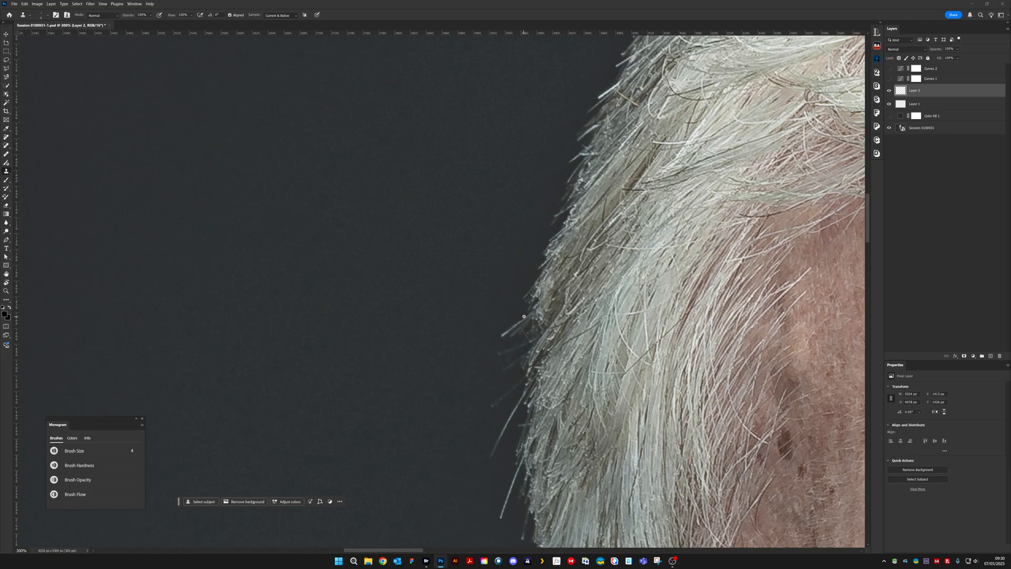
key("bracketright")
key("bracketright")
left_click_drag(515, 326, 509, 330)
Set the clone brush to 8 px and clone out the long straight stray hairs further down the left hair outline
key("bracketright")
key("bracketright")
scroll(504, 379, "down", 2)
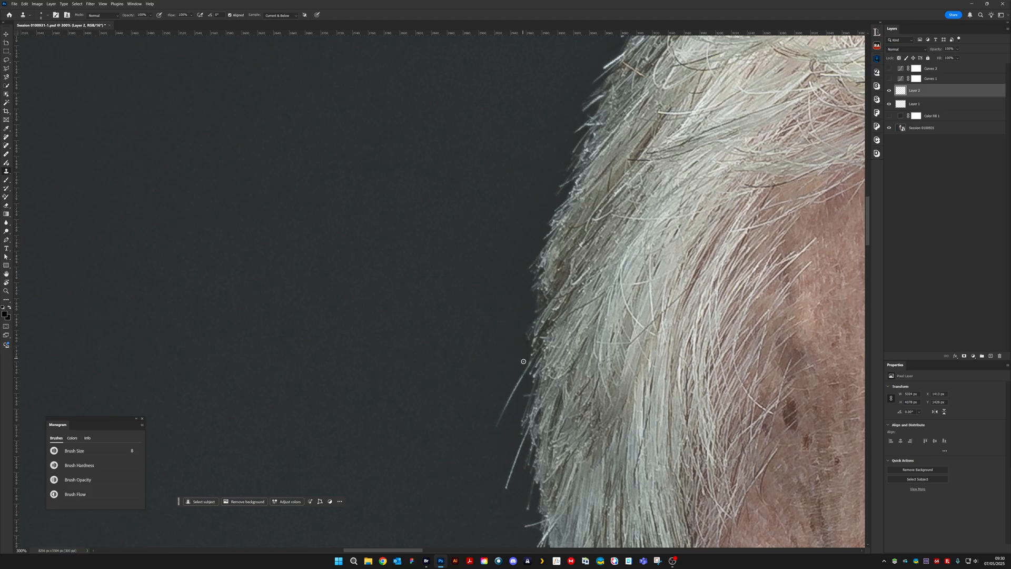
scroll(523, 361, "down", 3)
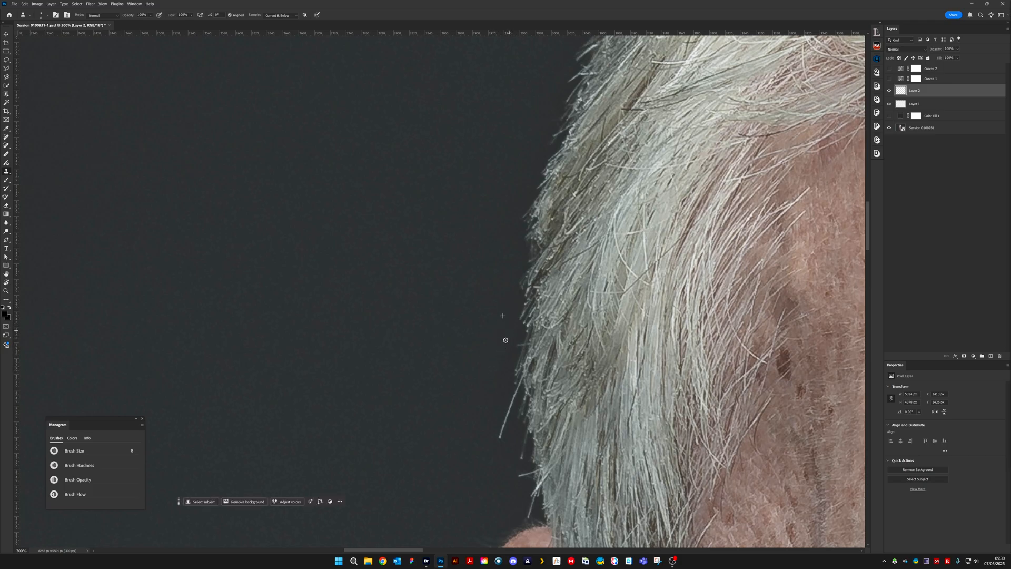
scroll(510, 364, "down", 4)
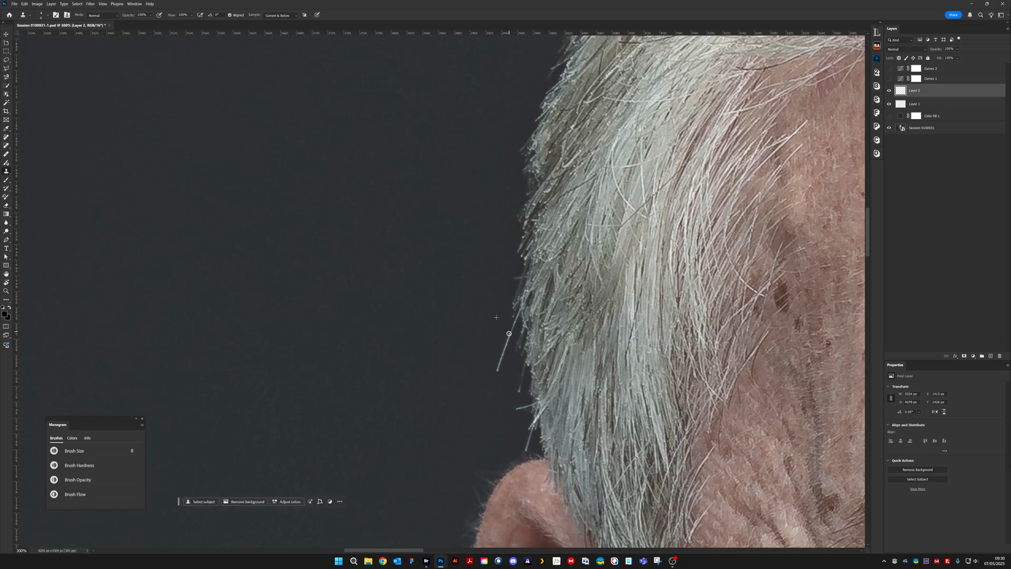
left_click_drag(511, 328, 499, 367)
scroll(521, 350, "down", 3)
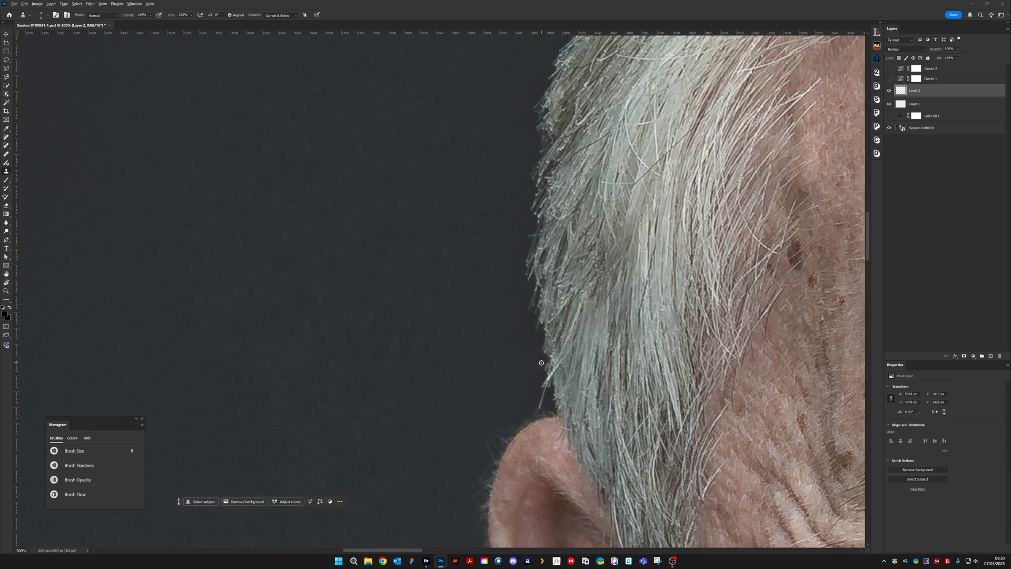
Clone out the remaining stray hairs just above the left ear, resampling the adjacent background and adjusting the brush size
left_click_drag(541, 362, 542, 393)
mouse_move(522, 413)
left_mouse_down()
mouse_move(550, 318)
mouse_move(580, 330)
mouse_move(559, 336)
left_mouse_up()
left_click(565, 312, "alt")
left_click(571, 323)
key("[")
left_click(560, 315, "alt")
key("bracketright")
key("bracketright")
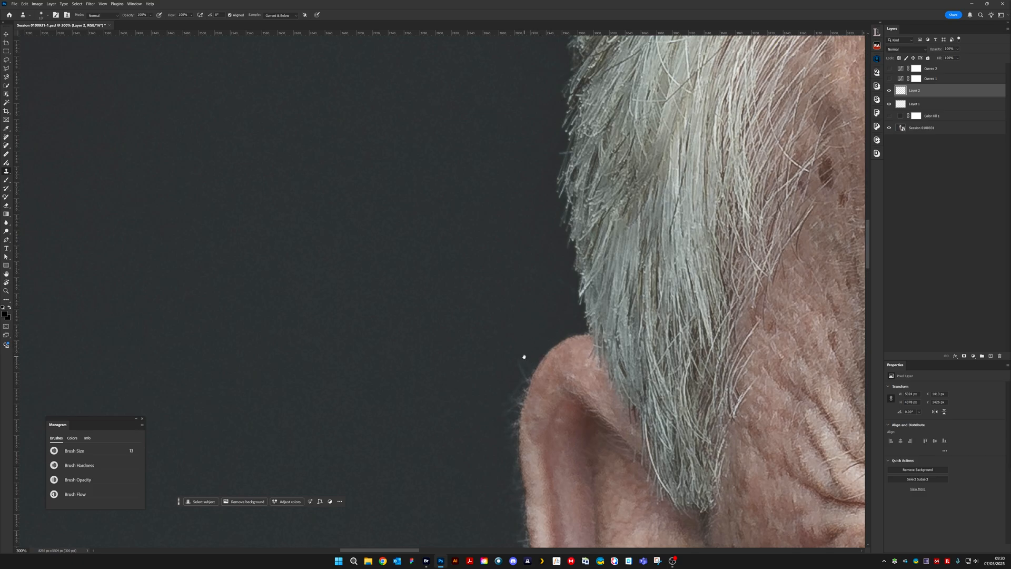
Clone background over the fine fuzz along the upper outer rim of the left ear
mouse_move(523, 354)
left_mouse_down()
mouse_move(532, 334)
mouse_move(545, 325)
mouse_move(546, 339)
mouse_move(557, 327)
mouse_move(546, 349)
mouse_move(548, 318)
left_mouse_up()
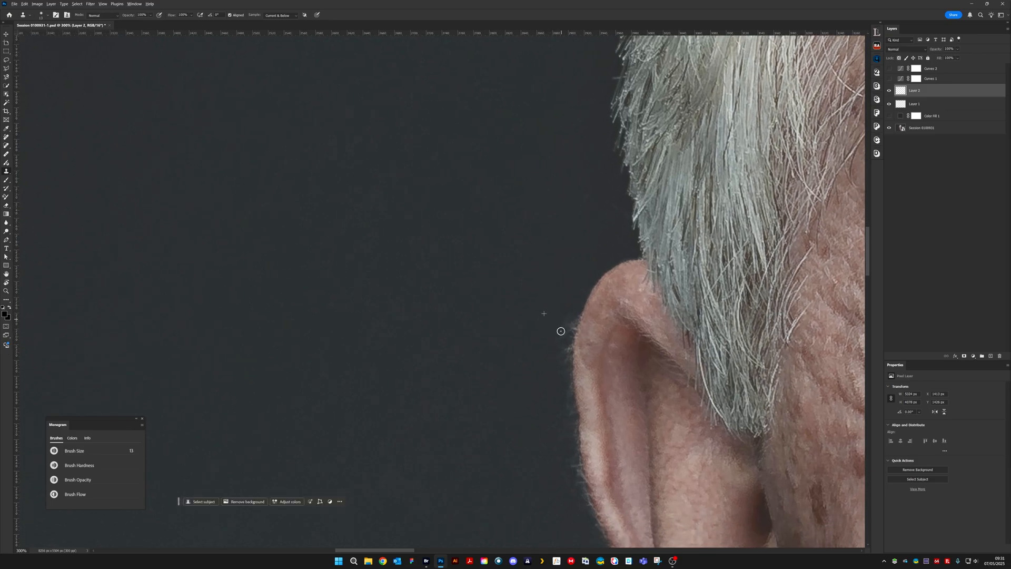
left_click_drag(702, 321, 431, 233)
left_click_drag(732, 295, 442, 278)
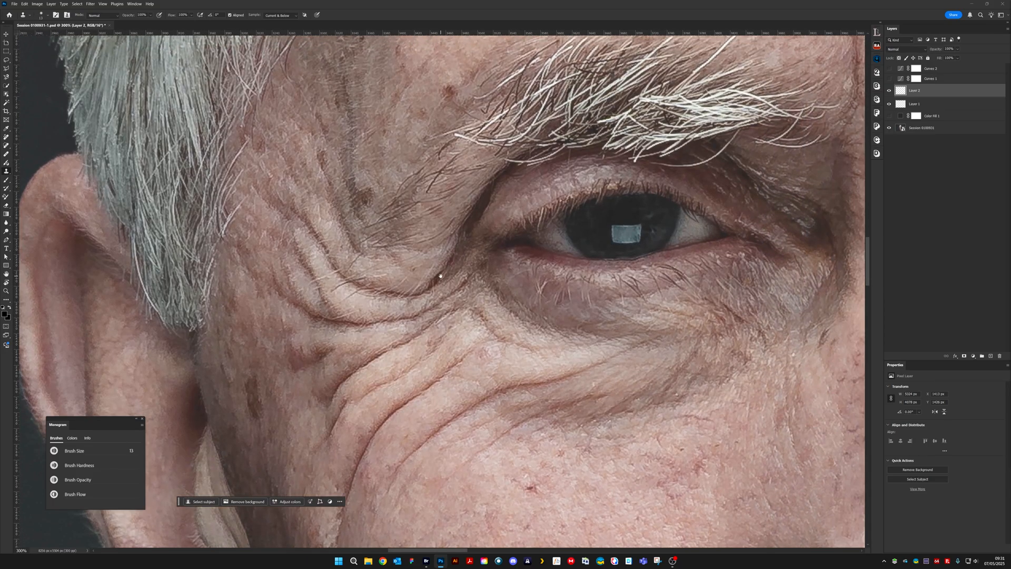
left_click_drag(648, 231, 614, 250)
left_click_drag(372, 262, 683, 292)
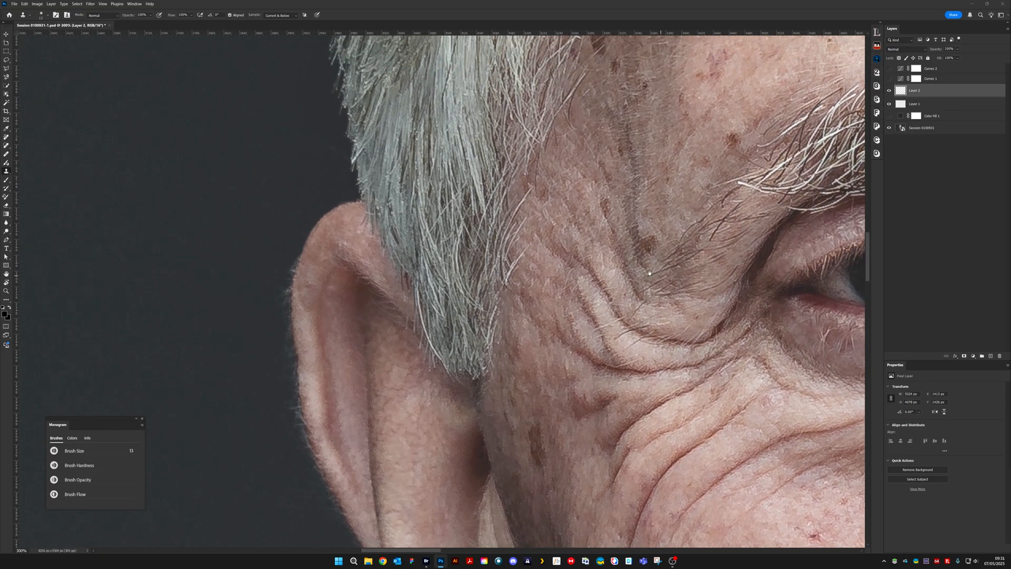
left_click_drag(448, 285, 615, 301)
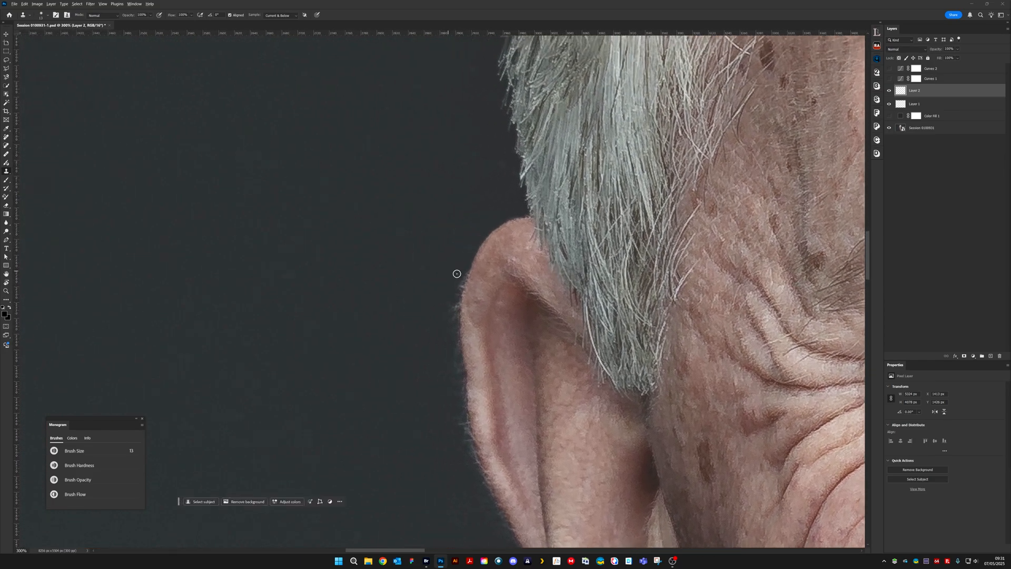
left_click_drag(465, 269, 445, 303)
left_click(443, 294, "alt")
left_click(454, 306)
mouse_move(454, 306)
left_mouse_down()
mouse_move(455, 358)
mouse_move(454, 336)
left_mouse_up()
left_click_drag(449, 371, 462, 309)
left_click(450, 296, "alt")
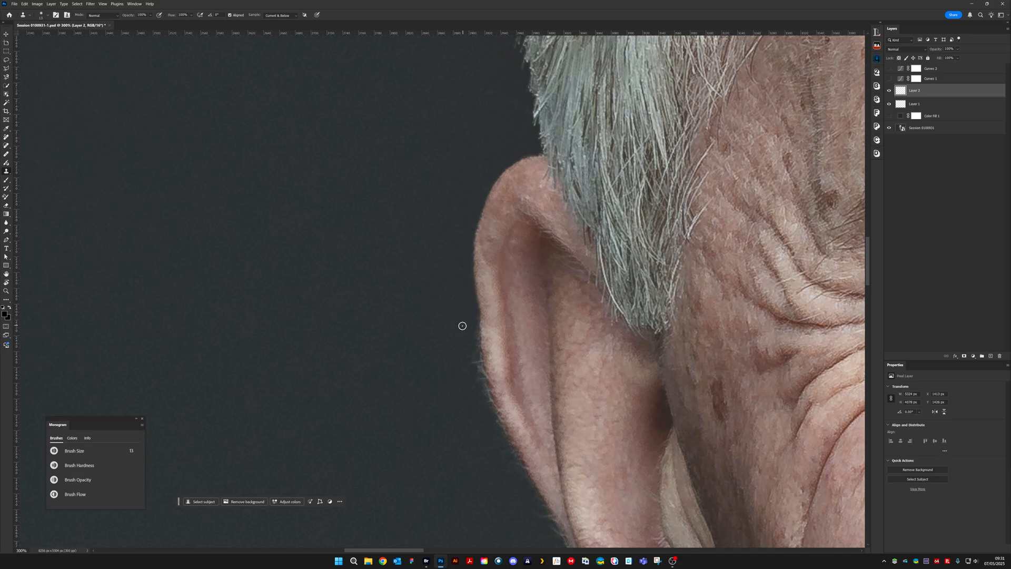
Clone out the fine hairs along the middle section of the left ear's outer rim
mouse_move(461, 314)
left_mouse_down()
mouse_move(478, 360)
mouse_move(470, 342)
mouse_move(461, 378)
mouse_move(471, 308)
mouse_move(483, 300)
mouse_move(499, 340)
mouse_move(485, 289)
mouse_move(491, 319)
left_mouse_up()
left_click(467, 292, "alt")
left_click_drag(507, 365, 470, 282)
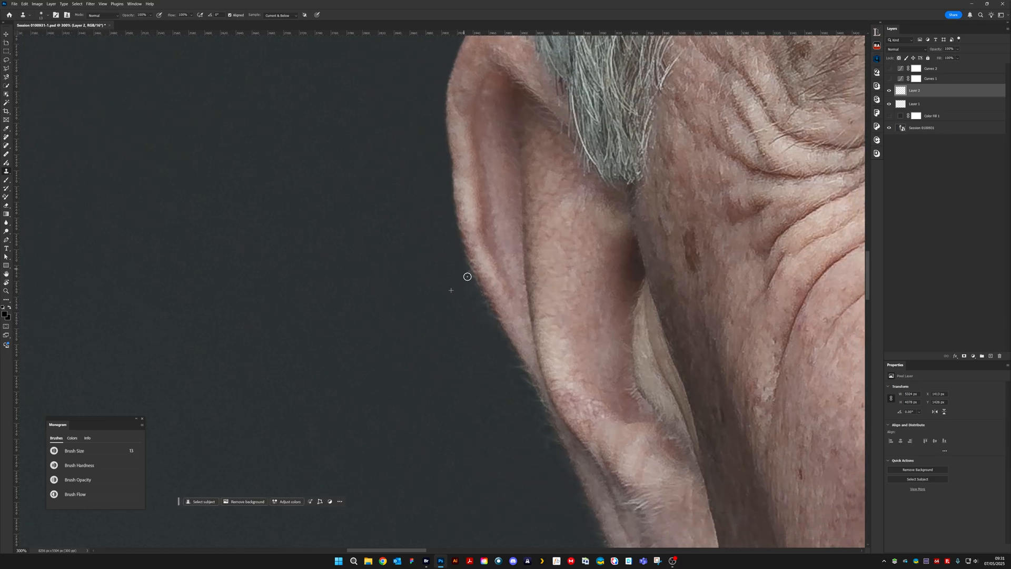
left_click_drag(465, 271, 480, 317)
mouse_move(483, 318)
left_mouse_down()
mouse_move(519, 366)
mouse_move(510, 365)
left_mouse_up()
Slightly enlarge the clone brush and remove the fuzz along the lower rim and lobe of the left ear
left_click_drag(527, 302, 494, 521)
left_click_drag(553, 200, 486, 535)
left_click_drag(584, 526, 559, 249)
left_click_drag(559, 542, 541, 285)
left_click_drag(562, 443, 595, 284)
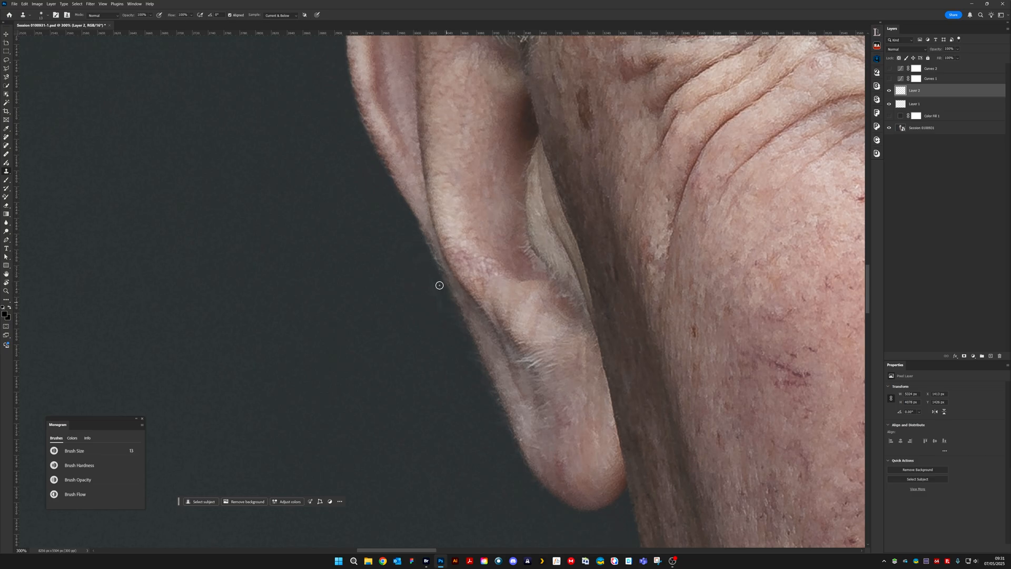
left_click(427, 313, "alt")
key("]")
left_click(440, 325, "alt")
mouse_move(474, 381)
left_mouse_down()
mouse_move(479, 286)
mouse_move(542, 397)
left_mouse_up()
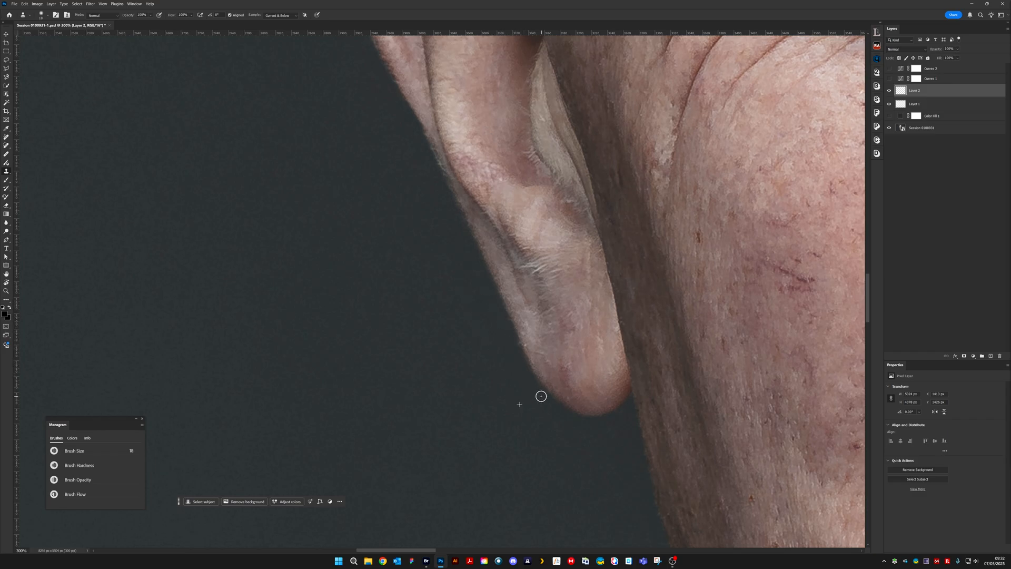
Recheck the left ear's outline and touch up its upper rim with the Clone Stamp
left_click_drag(515, 336, 580, 498)
left_click_drag(405, 210, 442, 463)
mouse_move(513, 246)
left_mouse_down()
mouse_move(496, 290)
mouse_move(459, 320)
left_mouse_up()
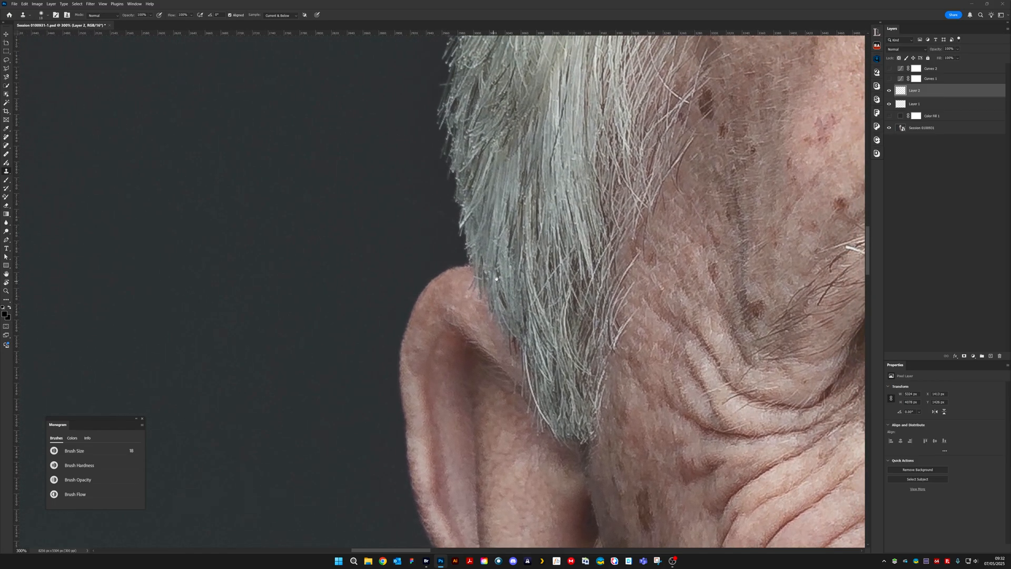
left_click_drag(455, 370, 469, 400)
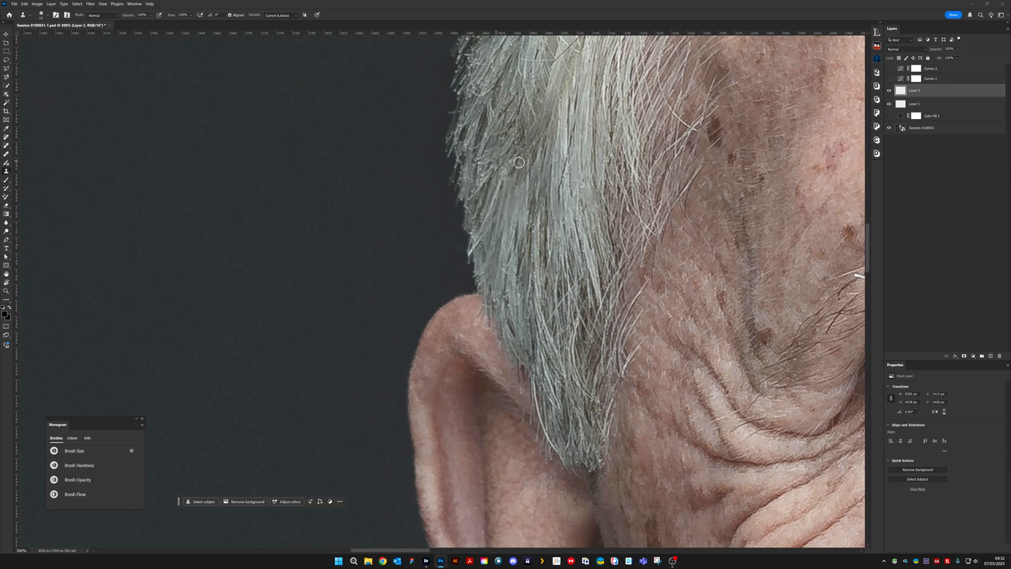
left_click_drag(418, 358, 542, 223)
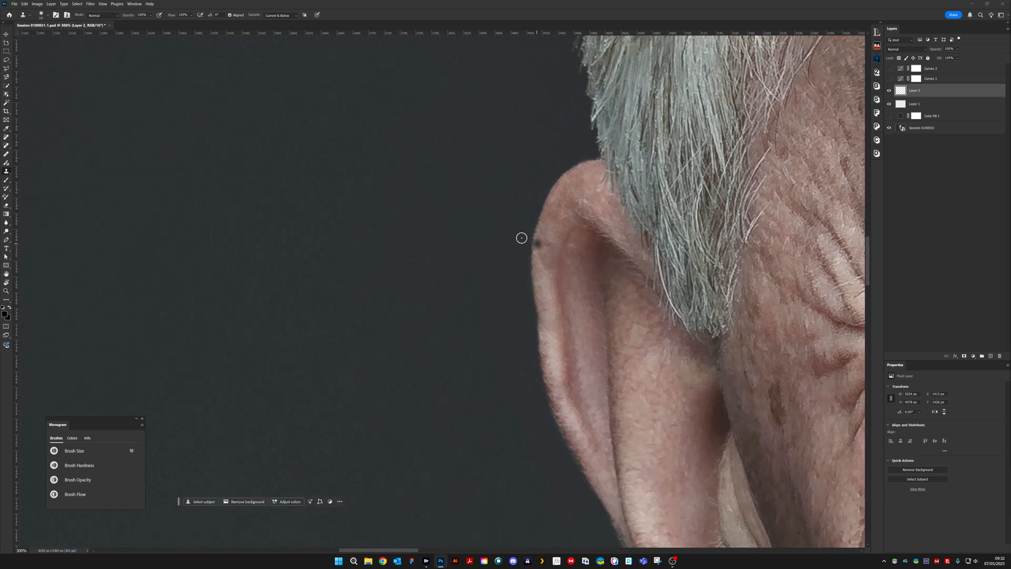
left_click(566, 190)
left_click(565, 189)
Clone out the stray hairs crossing the top of the right ear, sampling the nearby background
left_click_drag(682, 209, 279, 245)
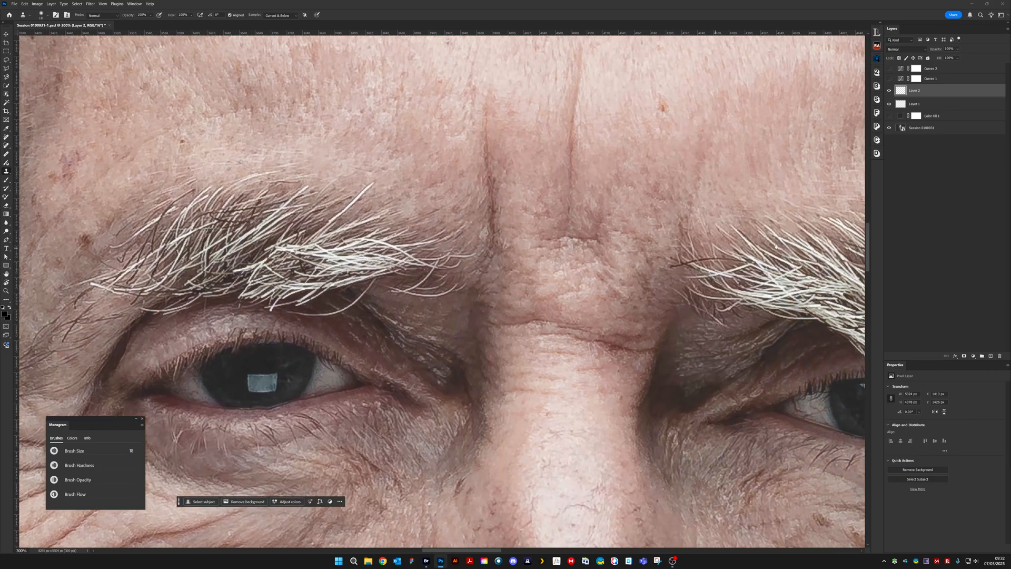
left_click_drag(651, 212, 299, 226)
left_click_drag(749, 229, 377, 222)
left_click_drag(725, 356, 597, 193)
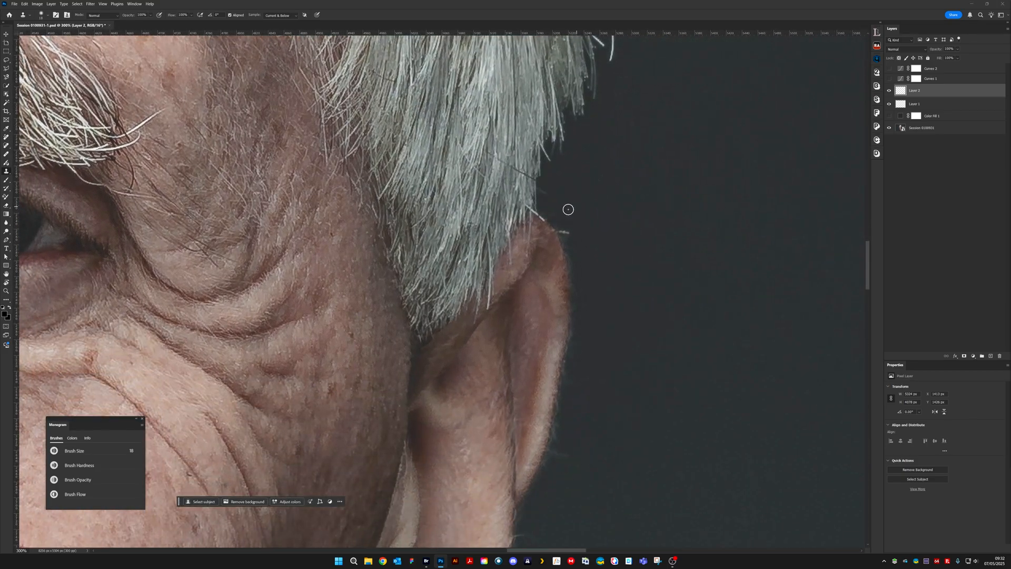
left_click(555, 207, "alt")
left_click(549, 216)
left_click_drag(562, 231, 564, 236)
left_click_drag(576, 268, 577, 278)
Clone background over the fine hairs along the middle of the right ear's outer rim
scroll(593, 263, "down", 3)
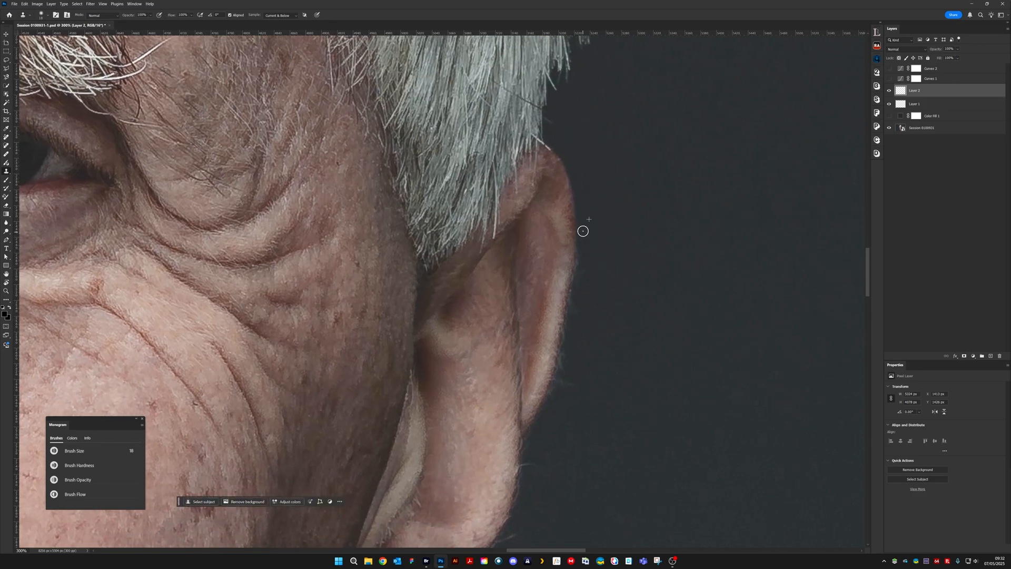
mouse_move(584, 250)
left_mouse_down()
mouse_move(569, 336)
mouse_move(626, 252)
left_mouse_up()
key("space")
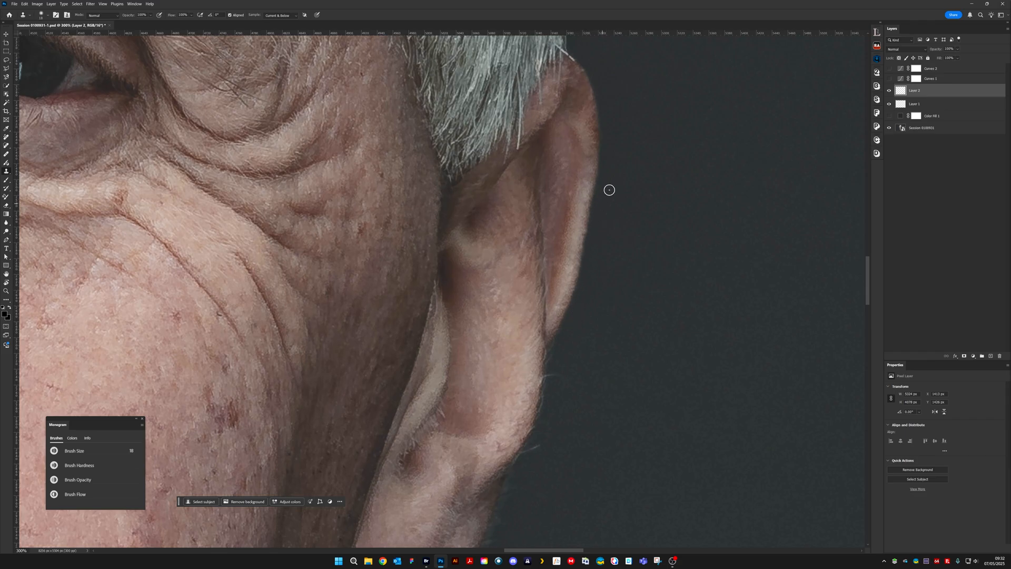
left_click(572, 345, "alt")
left_click_drag(559, 347, 551, 378)
Remove the stray hairs along the lower rim of the right ear, resampling the background beside it
mouse_move(595, 408)
left_mouse_down()
mouse_move(634, 262)
mouse_move(637, 269)
left_mouse_up()
left_click(602, 216, "alt")
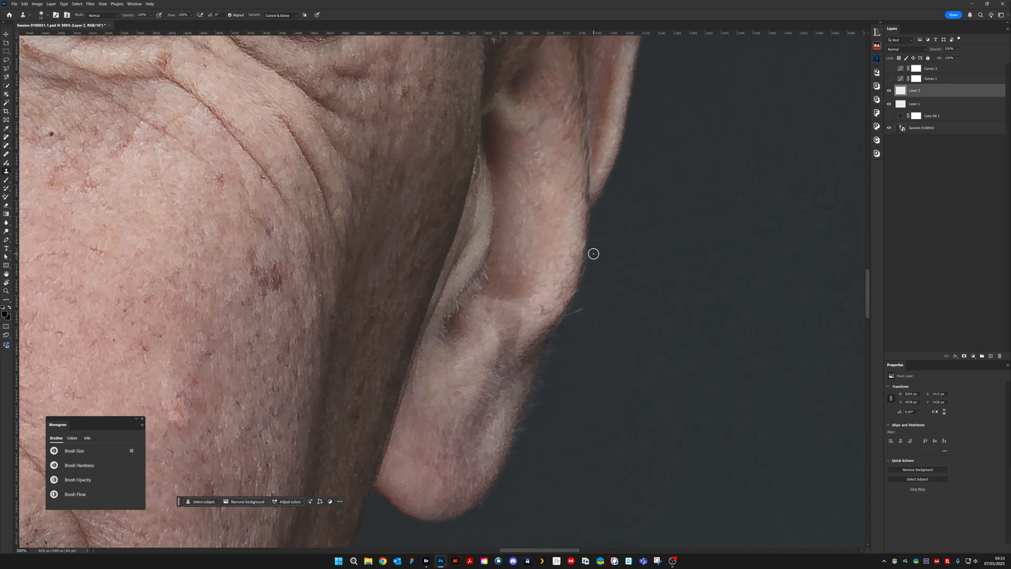
mouse_move(593, 253)
left_mouse_down()
mouse_move(589, 291)
mouse_move(599, 281)
mouse_move(563, 330)
mouse_move(576, 311)
left_mouse_up()
left_click(598, 280, "alt")
mouse_move(563, 401)
left_mouse_down()
mouse_move(573, 312)
mouse_move(548, 306)
mouse_move(524, 387)
mouse_move(524, 364)
mouse_move(521, 377)
mouse_move(562, 305)
left_mouse_up()
left_click(549, 323, "alt")
left_click(529, 382, "alt")
left_click(563, 304, "alt")
Clean the outline of the right earlobe and the jaw below it with sampled background
mouse_move(501, 354)
left_mouse_down()
mouse_move(552, 285)
mouse_move(522, 307)
mouse_move(537, 283)
left_mouse_up()
left_click(524, 328, "alt")
left_click_drag(517, 330, 518, 325)
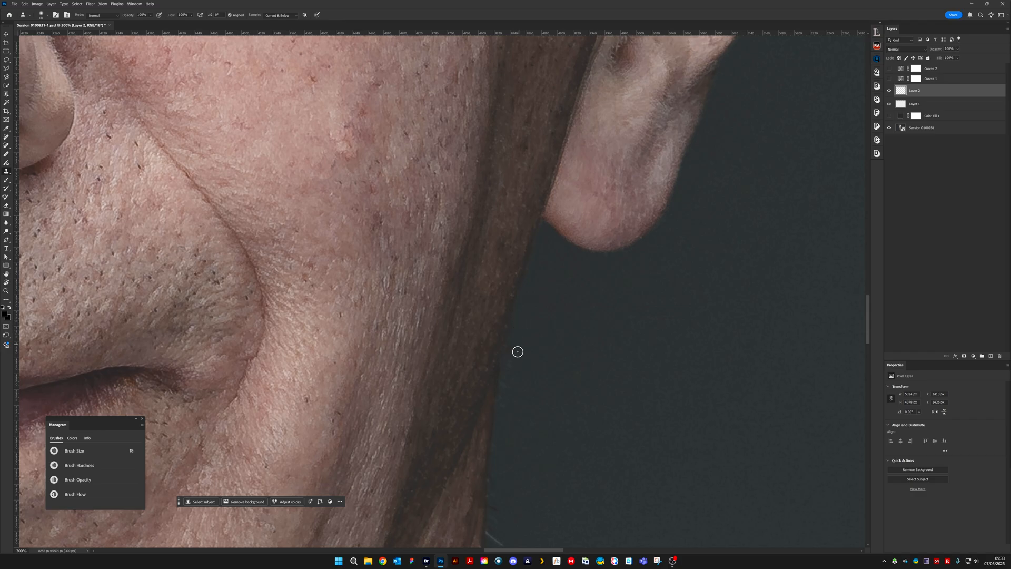
left_click_drag(513, 360, 507, 403)
Clone out the light stray hairs protruding from the right side of the neck just above the collar
scroll(614, 300, "down", 3)
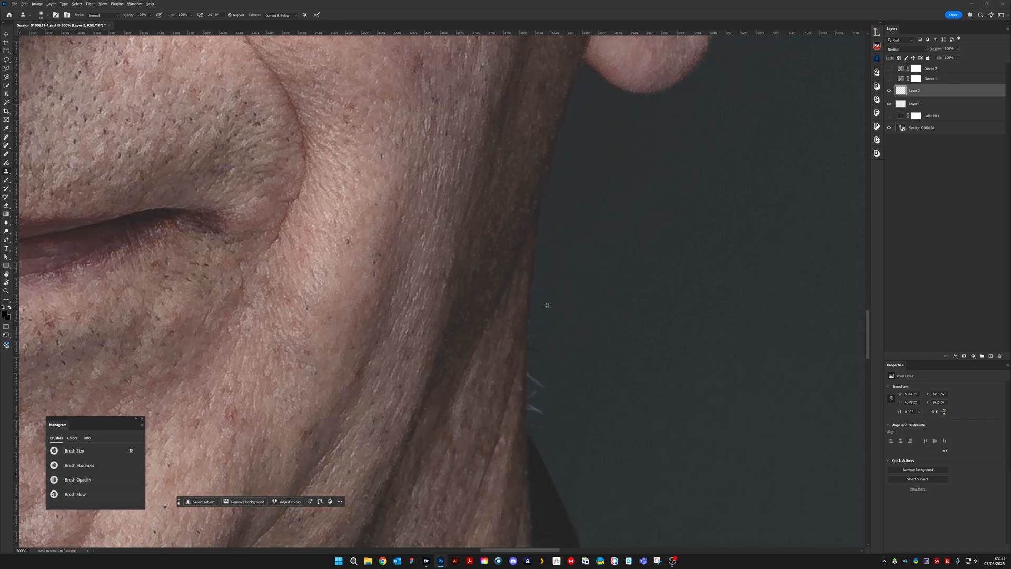
left_click(544, 307, "alt")
mouse_move(536, 317)
left_mouse_down()
mouse_move(534, 349)
mouse_move(536, 317)
mouse_move(546, 382)
left_mouse_up()
scroll(555, 316, "down", 2)
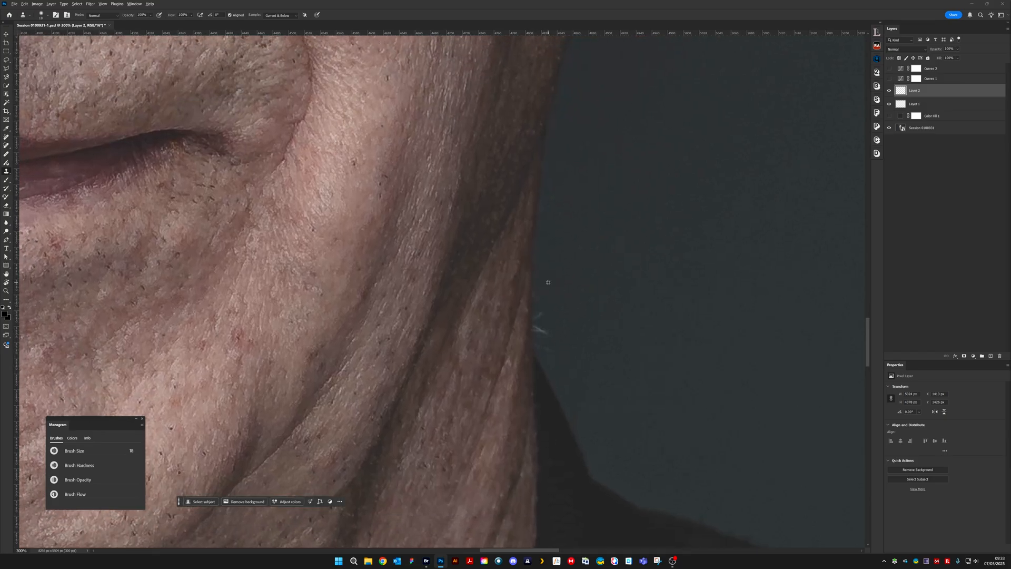
mouse_move(540, 302)
left_mouse_down()
mouse_move(559, 342)
mouse_move(558, 365)
mouse_move(543, 350)
mouse_move(539, 305)
left_mouse_up()
Set the clone brush to 8 px, clean the neck edge against the dark collar, and retouch the adjacent neck skin
key("space")
left_click_drag(606, 369, 582, 222)
key("bracketleft")
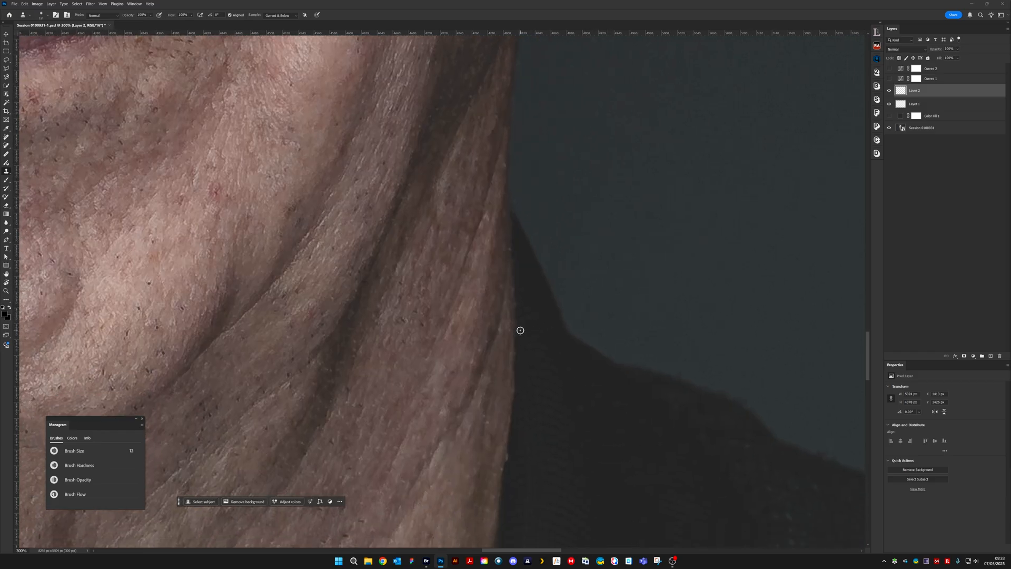
key("bracketleft")
left_click_drag(539, 385, 542, 312)
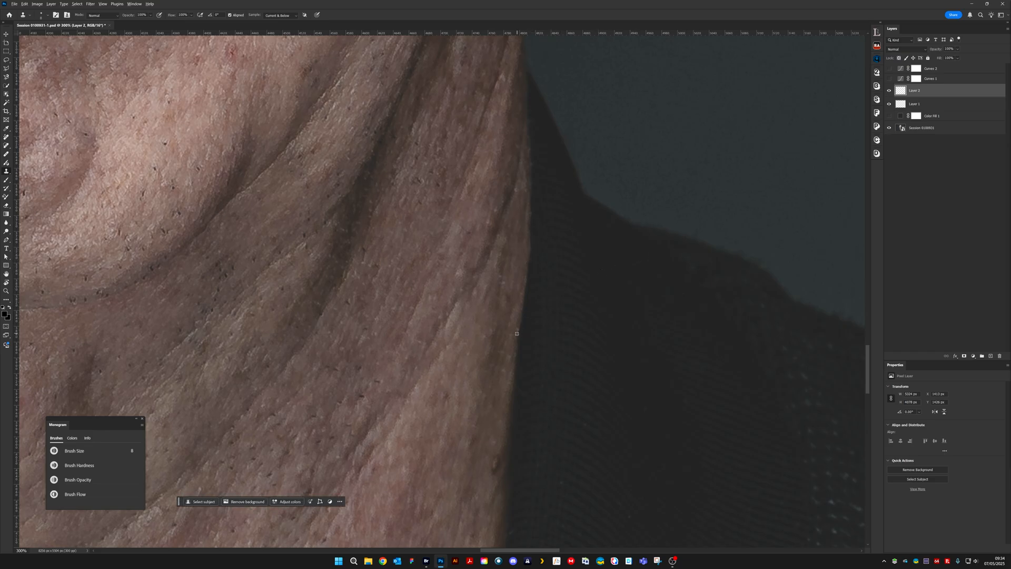
left_click_drag(516, 376, 524, 316)
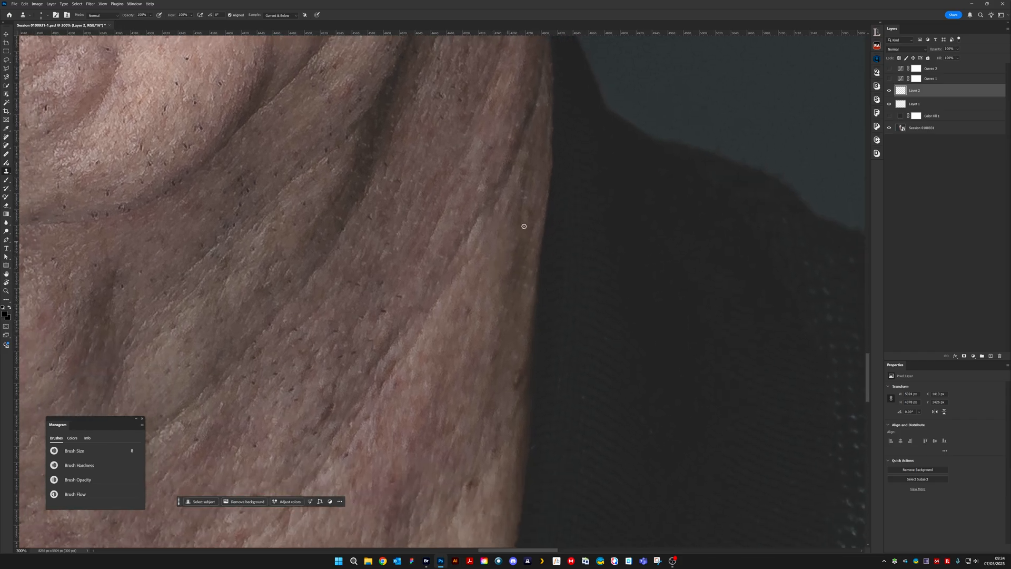
left_click(521, 198, "alt")
left_click_drag(523, 191, 522, 195)
Examine the neck edge, the shirt neckline and the adjoining jacket collar for stray fibres
left_click_drag(559, 337, 611, 275)
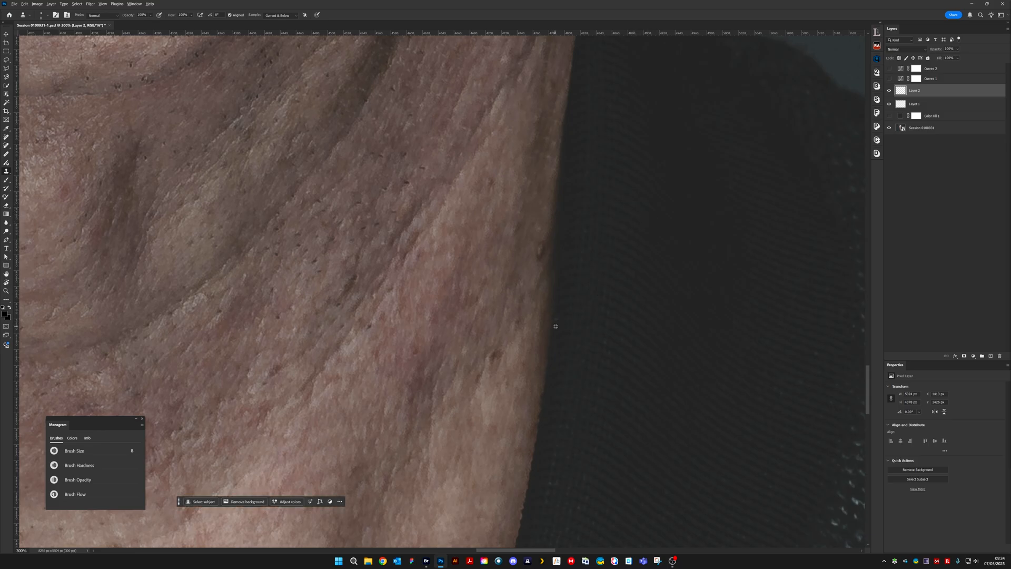
left_click_drag(574, 510, 611, 251)
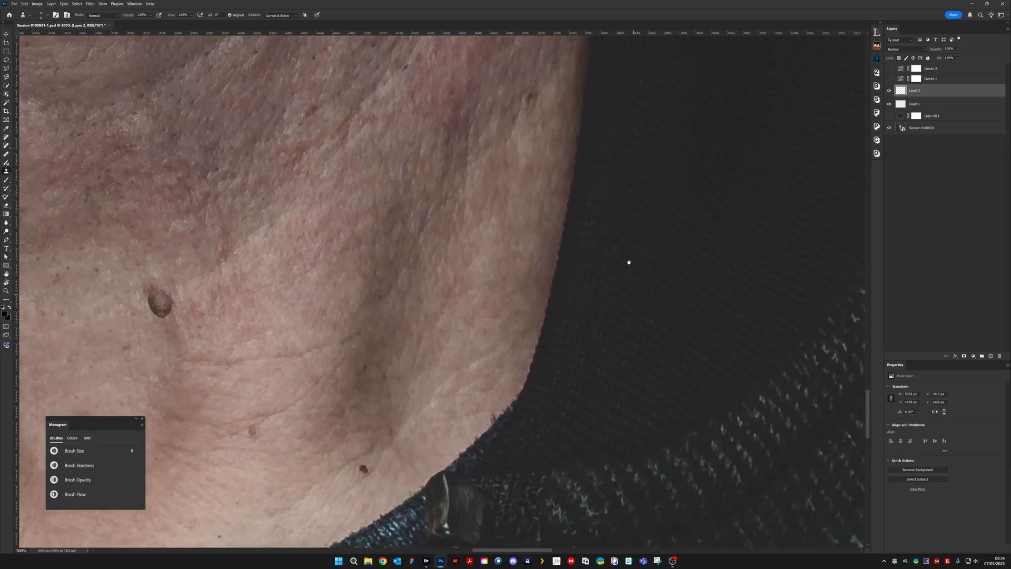
left_click_drag(584, 368, 666, 257)
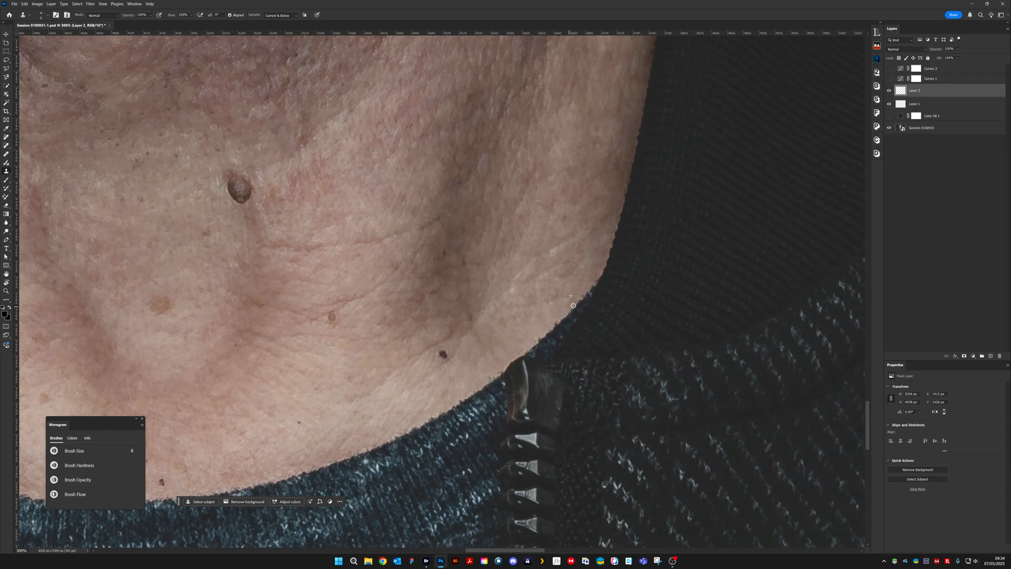
left_click_drag(482, 395, 572, 284)
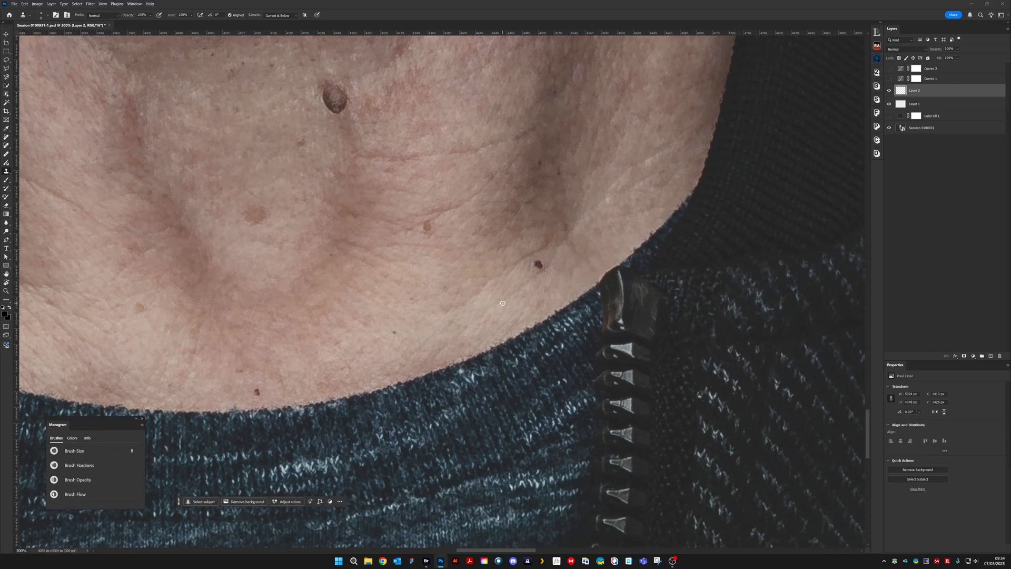
left_click_drag(384, 359, 550, 298)
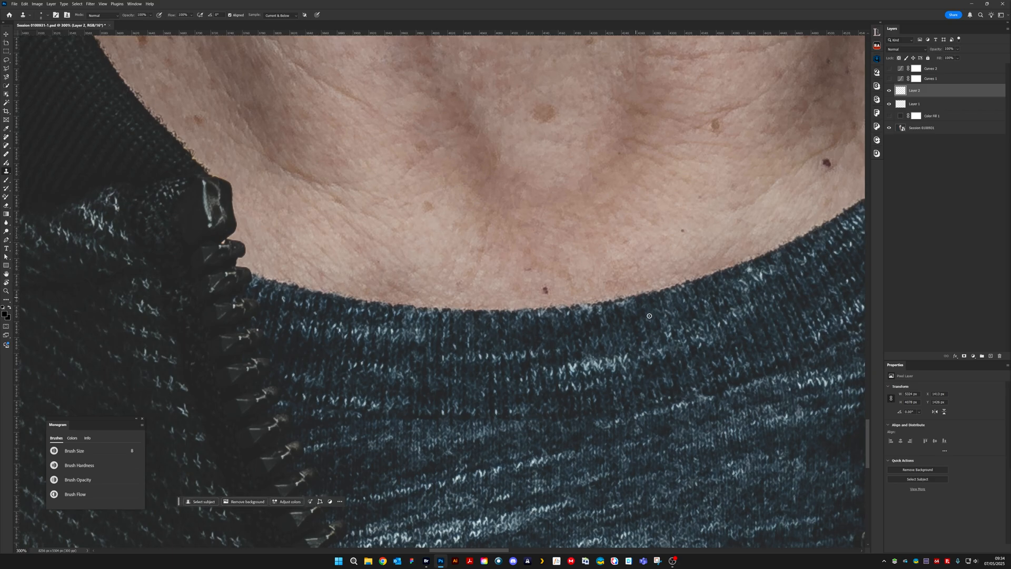
left_click_drag(649, 316, 298, 305)
left_click_drag(649, 252, 326, 309)
left_click_drag(621, 246, 426, 422)
left_click_drag(577, 277, 434, 419)
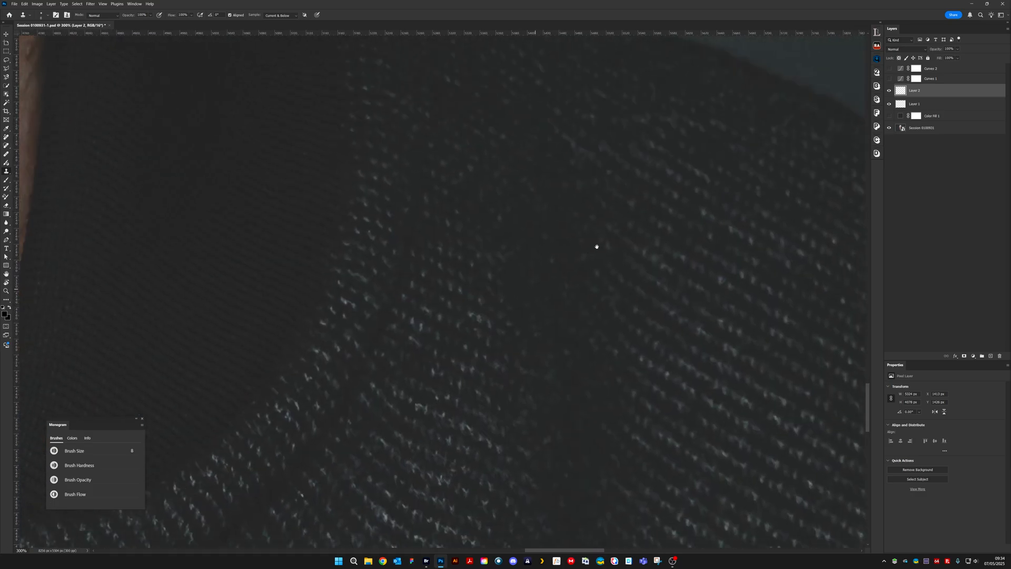
Clone out a light speck in the dark jacket knit beside the collar using sampled fabric
left_click_drag(597, 246, 685, 191)
left_click(515, 290, "alt")
left_click_drag(504, 283, 504, 289)
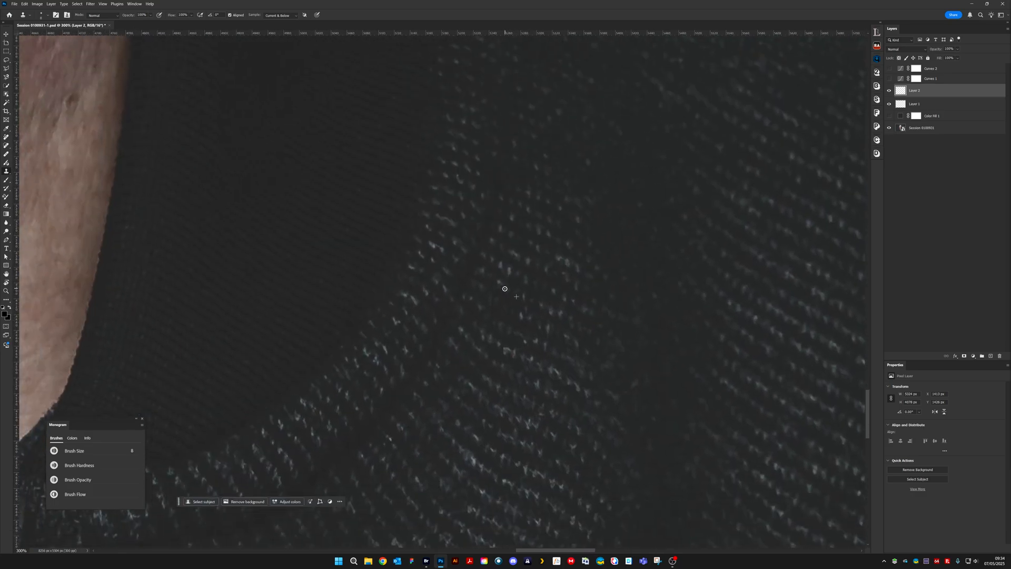
left_click_drag(642, 280, 564, 270)
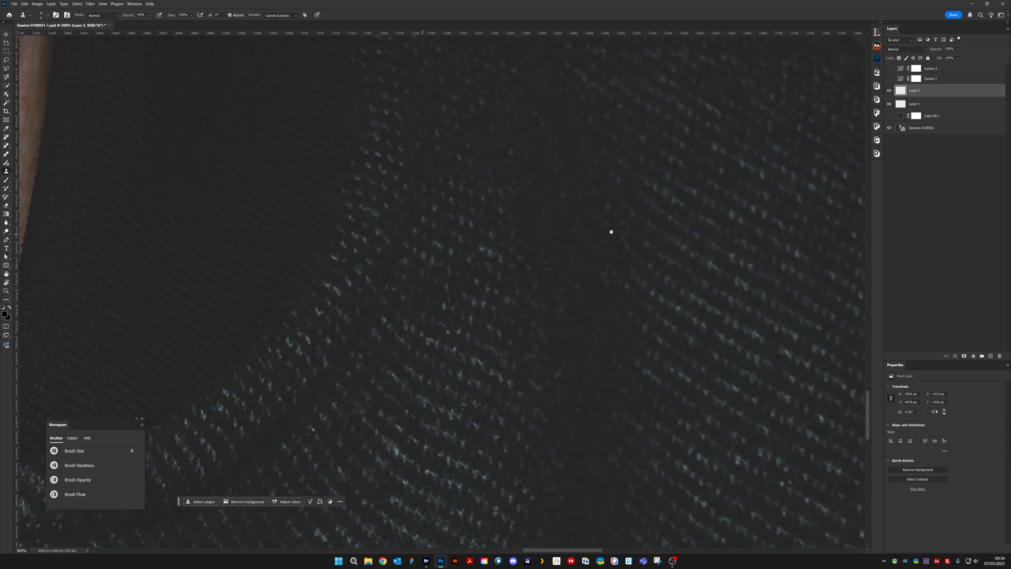
Set the clone brush to 16 px and sample near the jacket's shoulder outline to retouch its edge
left_click_drag(611, 232, 316, 121)
left_click_drag(504, 435, 420, 339)
mouse_move(526, 109)
left_mouse_down()
mouse_move(502, 272)
mouse_move(486, 274)
mouse_move(495, 280)
left_mouse_up()
key("bracketright")
key("bracketright")
key("bracketright")
left_click(491, 286, "alt")
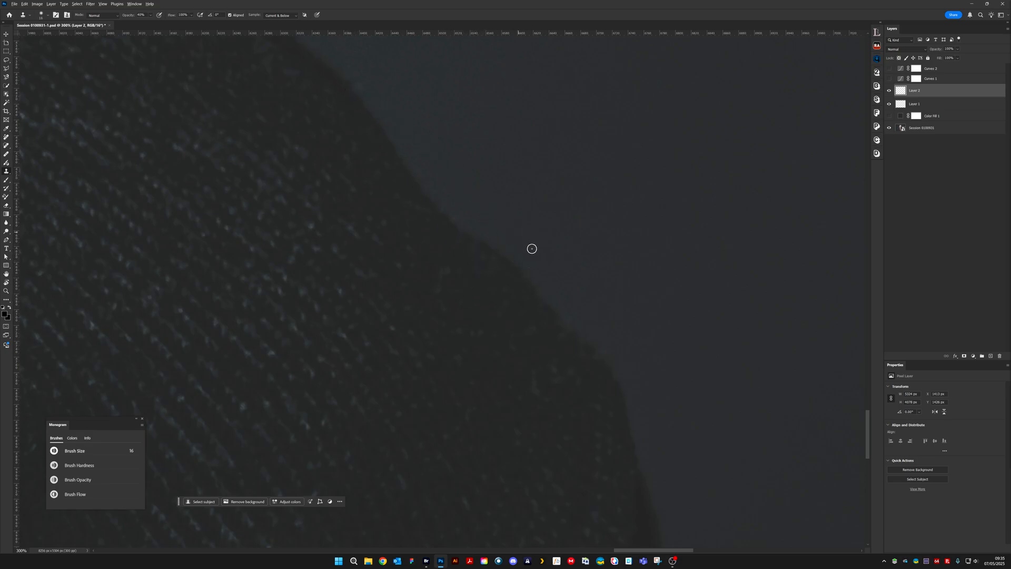
Examine the jacket knit from the shoulder down to the image's lower edge and across to the right zipper
left_click_drag(496, 364, 573, 282)
mouse_move(551, 334)
left_mouse_down()
mouse_move(587, 262)
mouse_move(851, 235)
left_mouse_up()
mouse_move(512, 282)
left_mouse_down()
mouse_move(512, 346)
mouse_move(441, 407)
left_mouse_up()
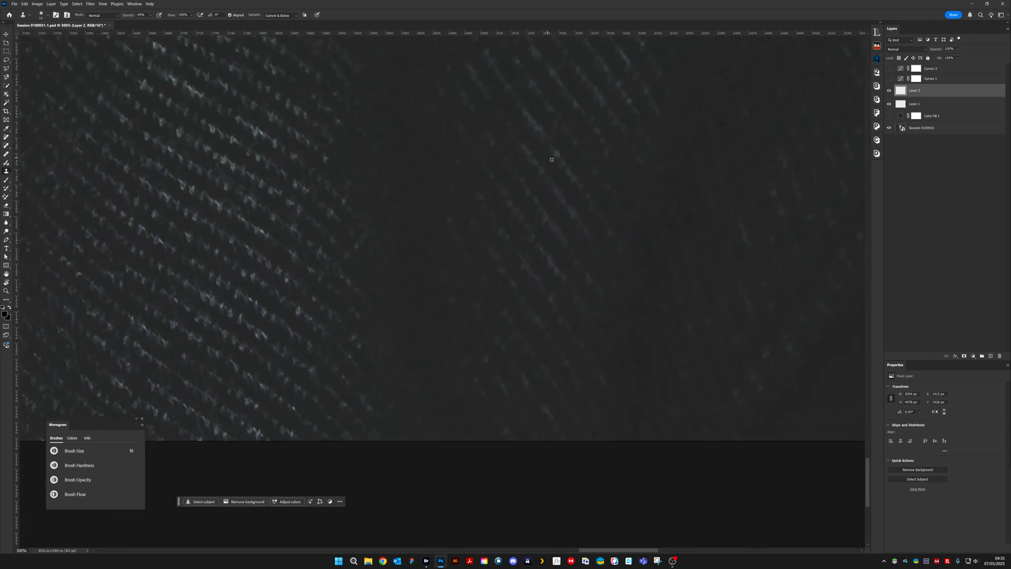
left_click_drag(431, 210, 605, 355)
left_click_drag(210, 315, 568, 298)
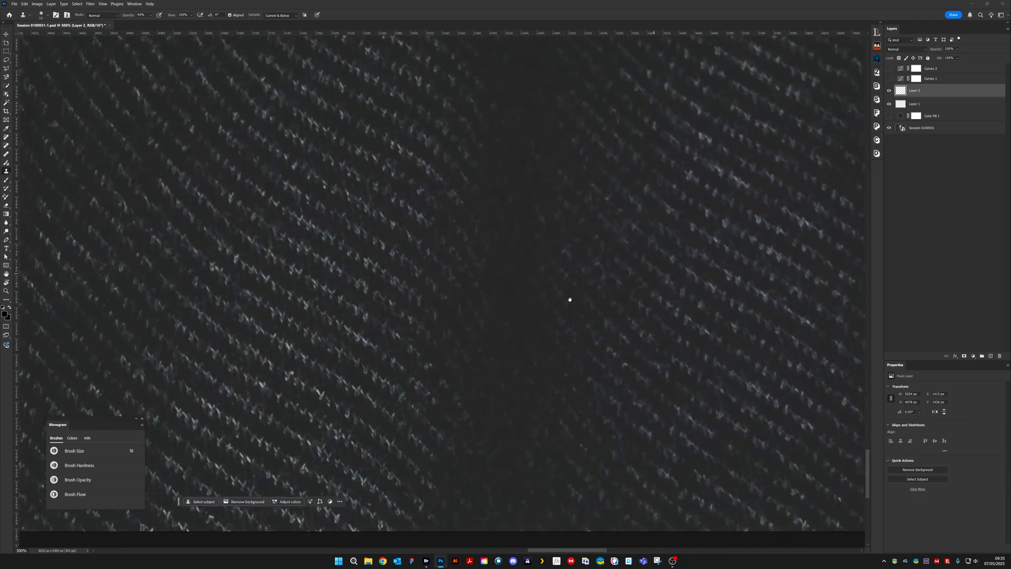
left_click_drag(234, 395, 522, 284)
left_click_drag(249, 311, 441, 402)
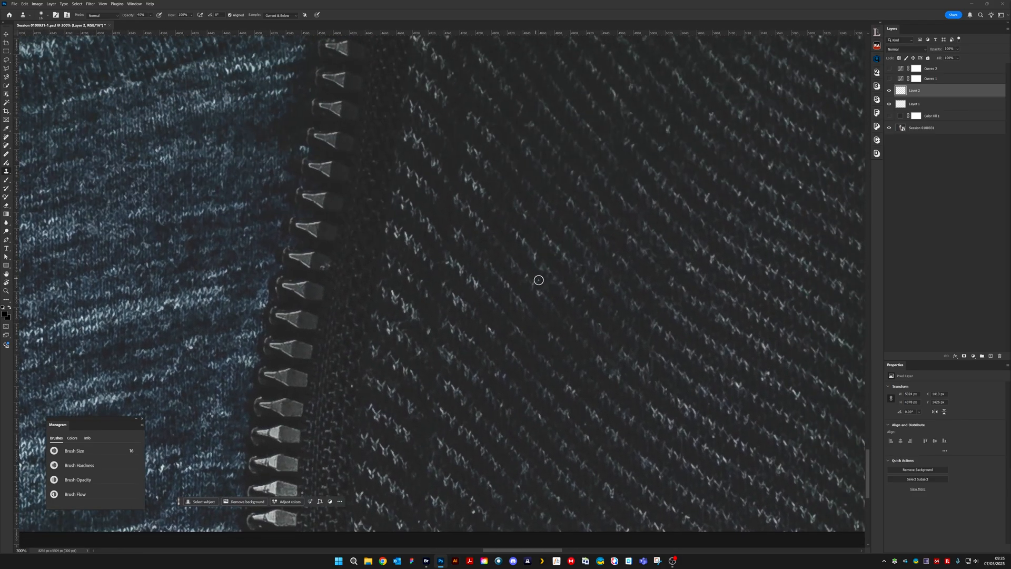
left_click_drag(394, 297, 730, 370)
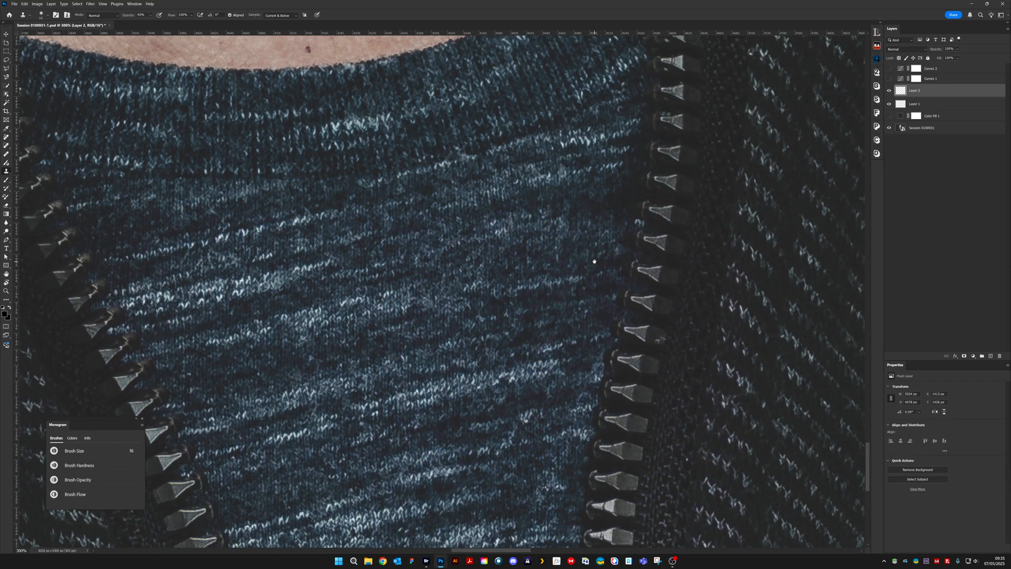
Reduce the clone brush to 10 px and clean the stray fringes along the right zipper's teeth beside the blue shirt
left_click_drag(595, 261, 594, 265)
key("bracketleft")
key("bracketleft")
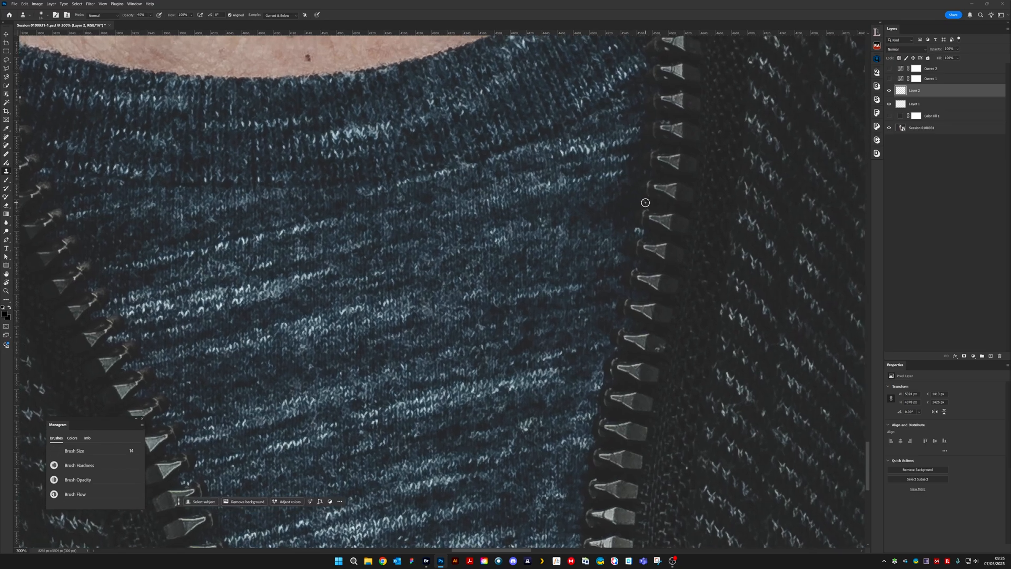
key("bracketleft")
key("bracketleft")
key("bracketleft")
key("bracketleft")
left_click_drag(605, 341, 543, 406)
left_click_drag(609, 269, 633, 319)
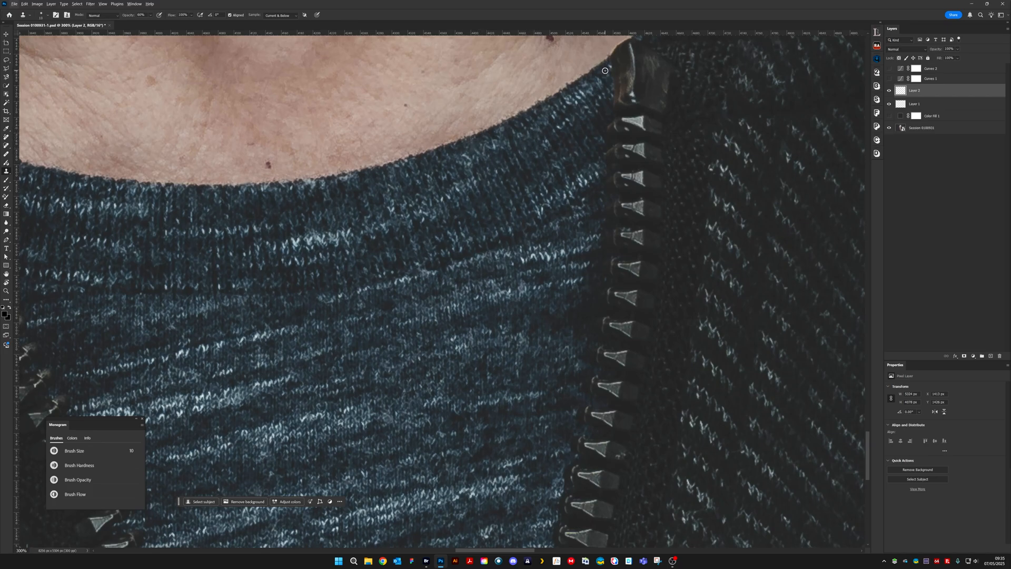
Set the clone brush to 8 px and clean the fuzz beside the left zipper's upper teeth with sampled shirt fabric
key("bracketleft")
key("bracketleft")
left_click_drag(134, 278, 522, 240)
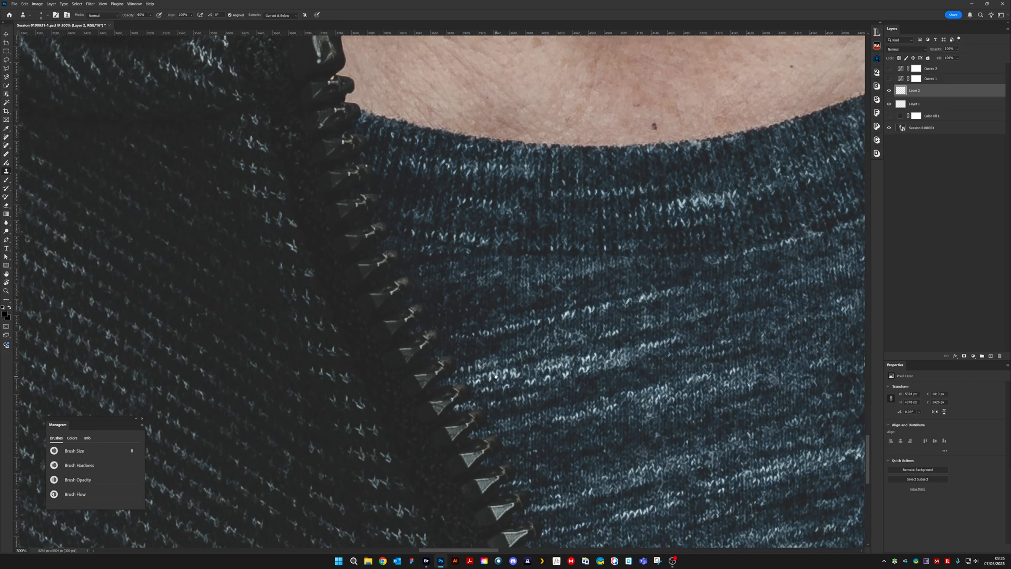
left_click_drag(413, 296, 397, 221)
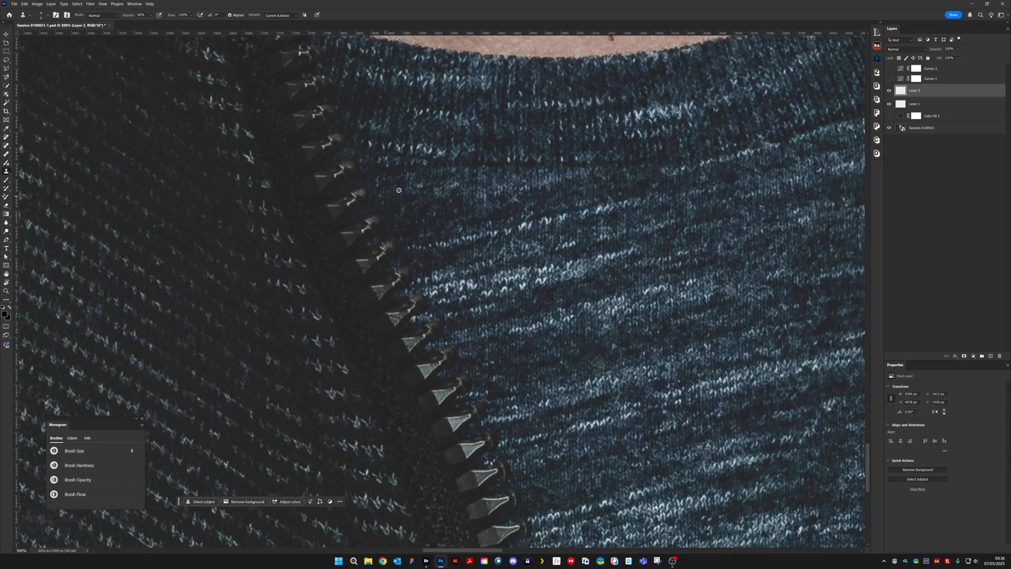
left_click(422, 266, "alt")
mouse_move(412, 284)
left_mouse_down()
mouse_move(421, 277)
mouse_move(414, 282)
left_mouse_up()
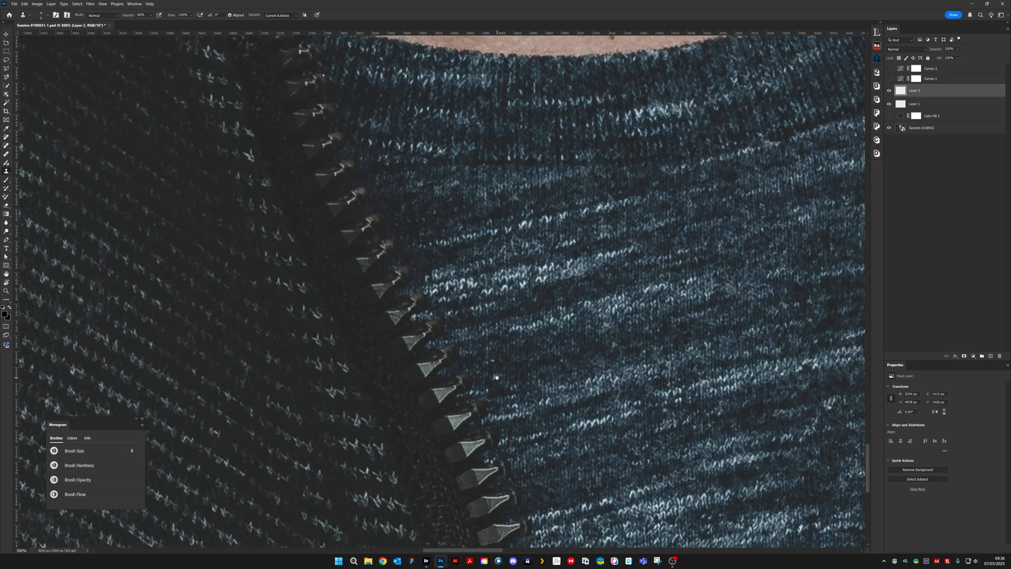
Clean the shirt edge along the left zipper's lower teeth, resampling the blue knit beside them
scroll(477, 274, "down", 3)
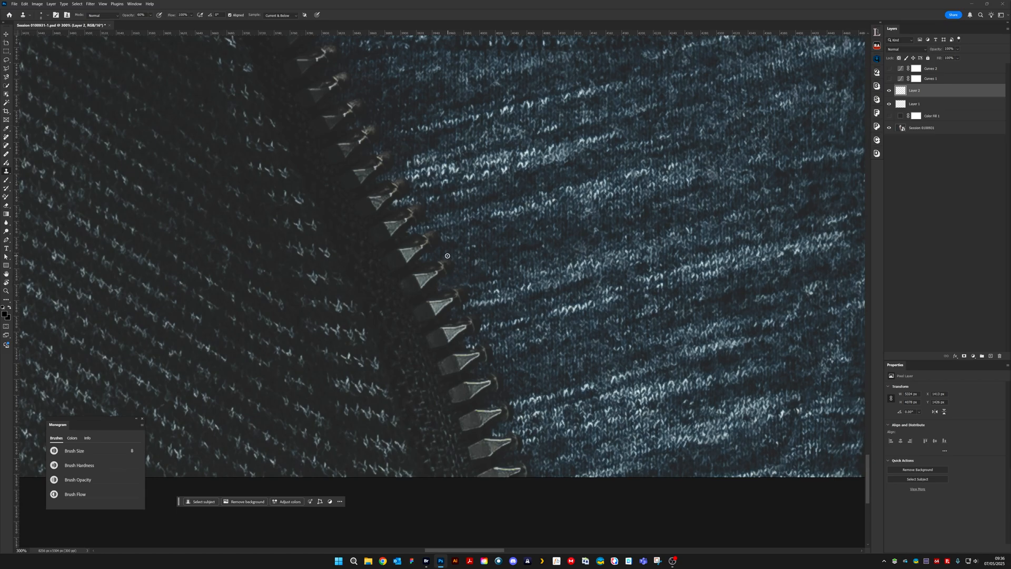
left_click(484, 253)
scroll(484, 252, "down", 3)
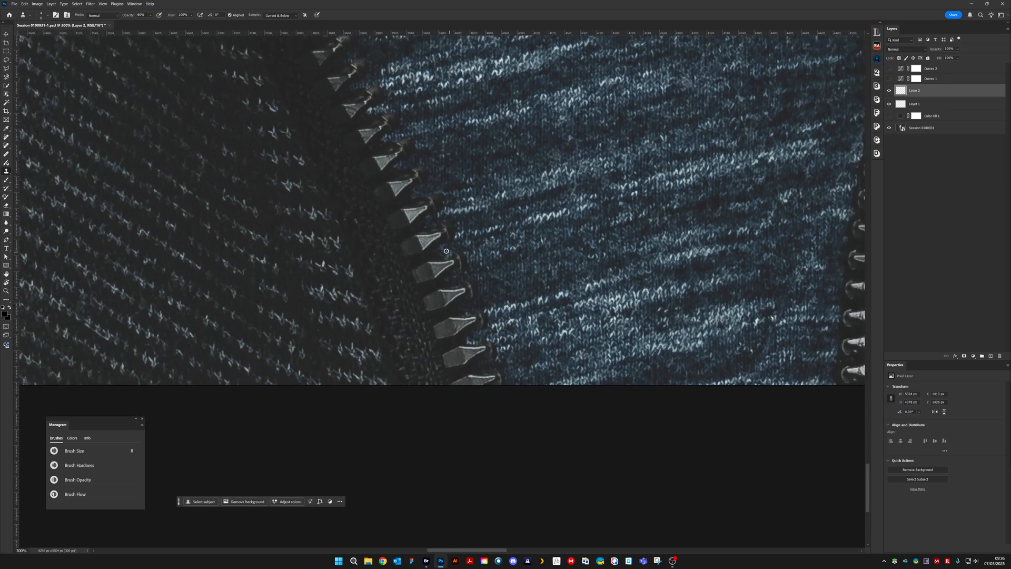
left_click(461, 242, "alt")
scroll(482, 275, "down", 2)
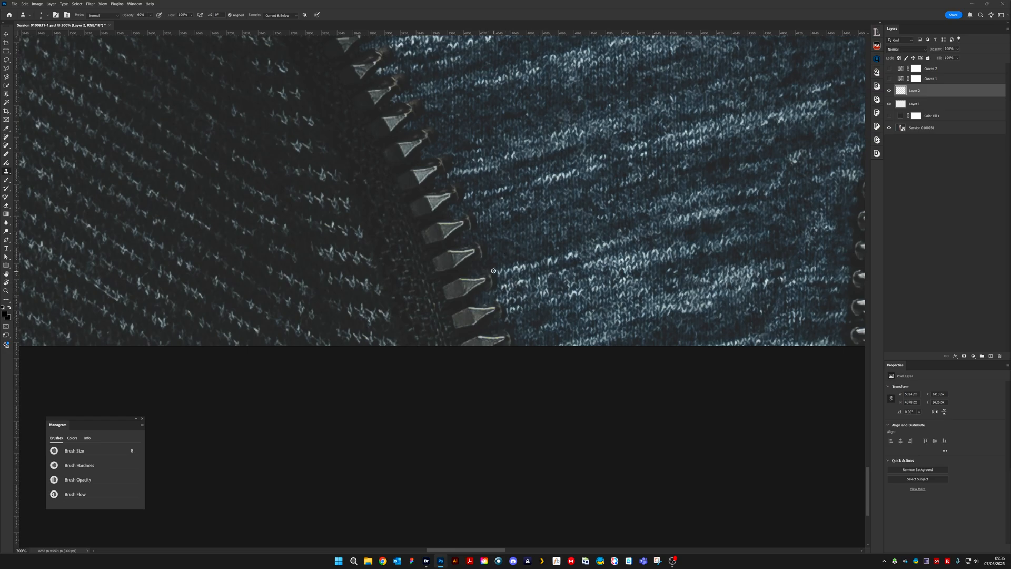
left_click_drag(498, 272, 521, 268)
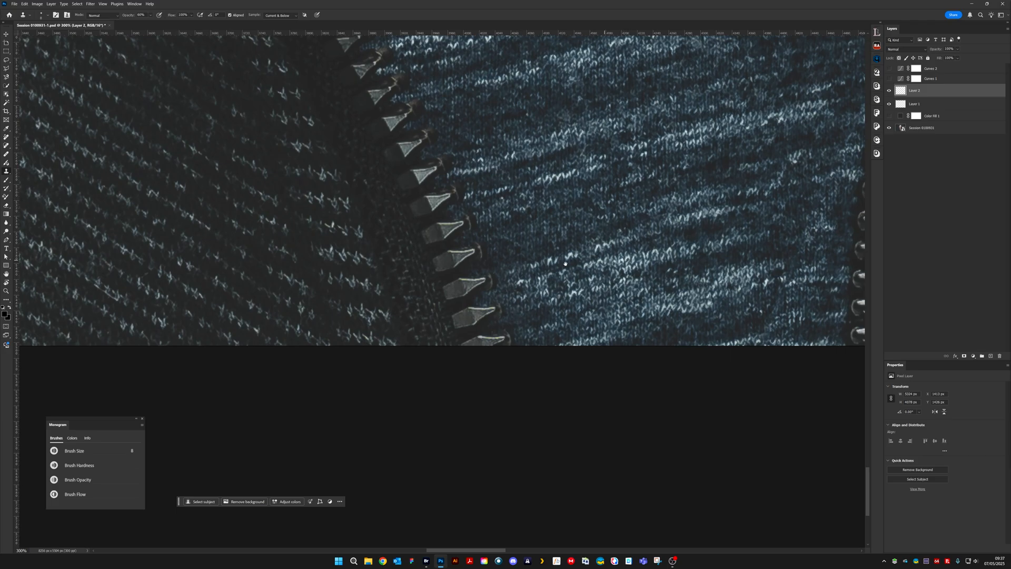
scroll(565, 264, "up", 3)
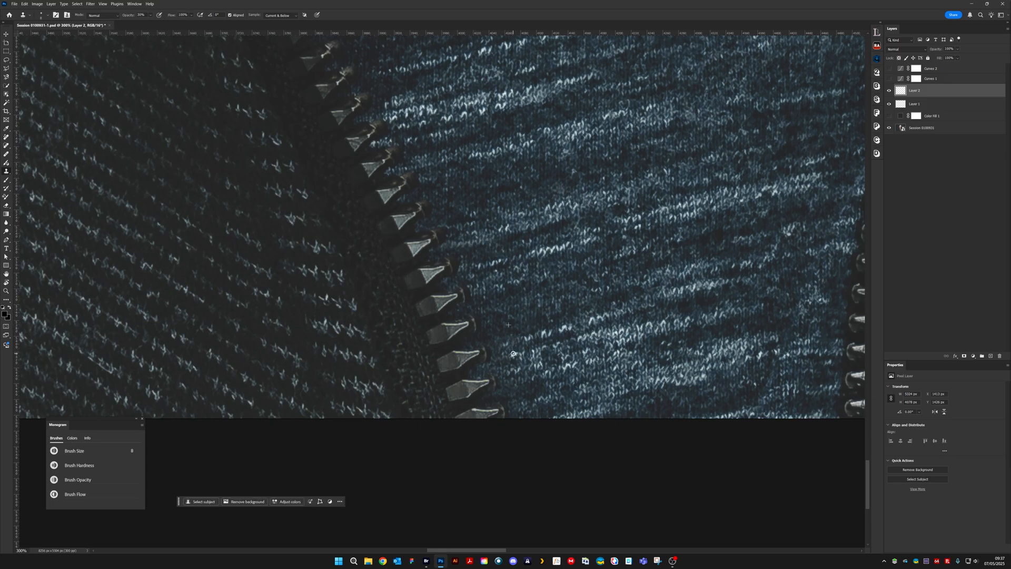
Examine the neckline, neck and cheek from the zippers up to the left ear
left_click_drag(570, 298, 389, 547)
left_click_drag(456, 210, 476, 313)
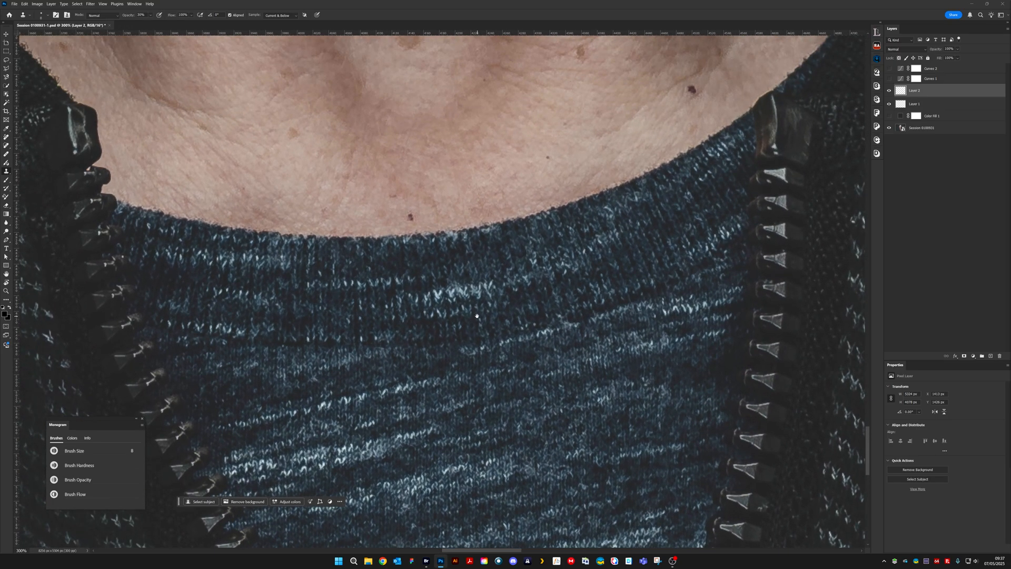
left_click_drag(398, 275, 591, 381)
left_click_drag(435, 150, 591, 455)
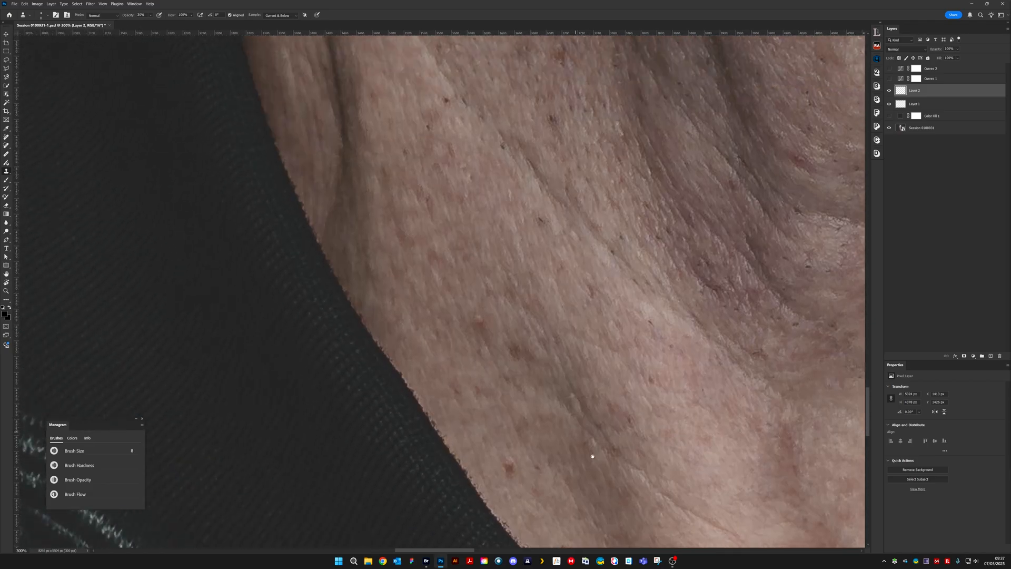
left_click_drag(474, 84, 474, 295)
left_click_drag(498, 64, 485, 505)
left_click_drag(488, 137, 487, 437)
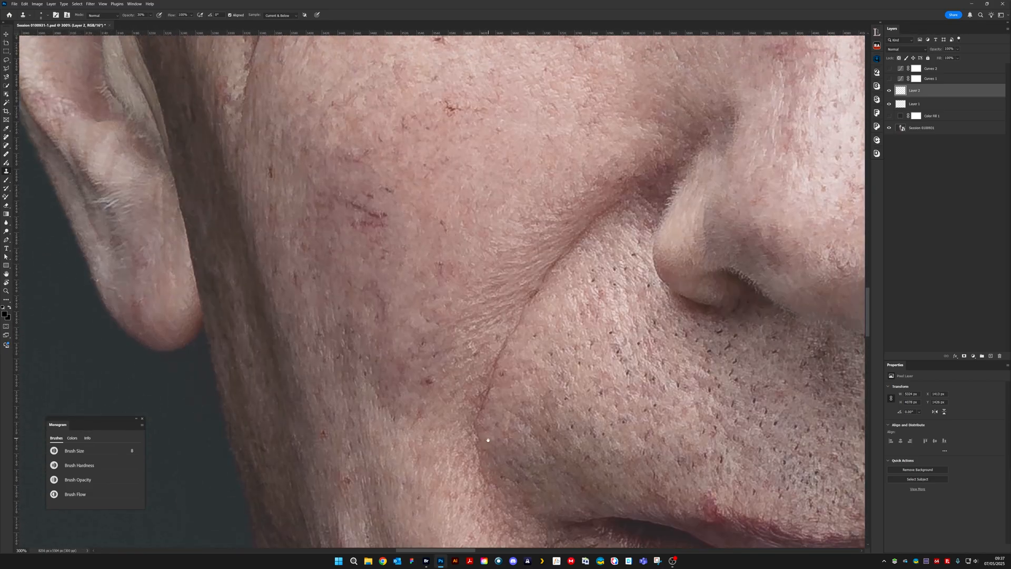
left_click_drag(345, 156, 514, 330)
left_click_drag(438, 354, 539, 299)
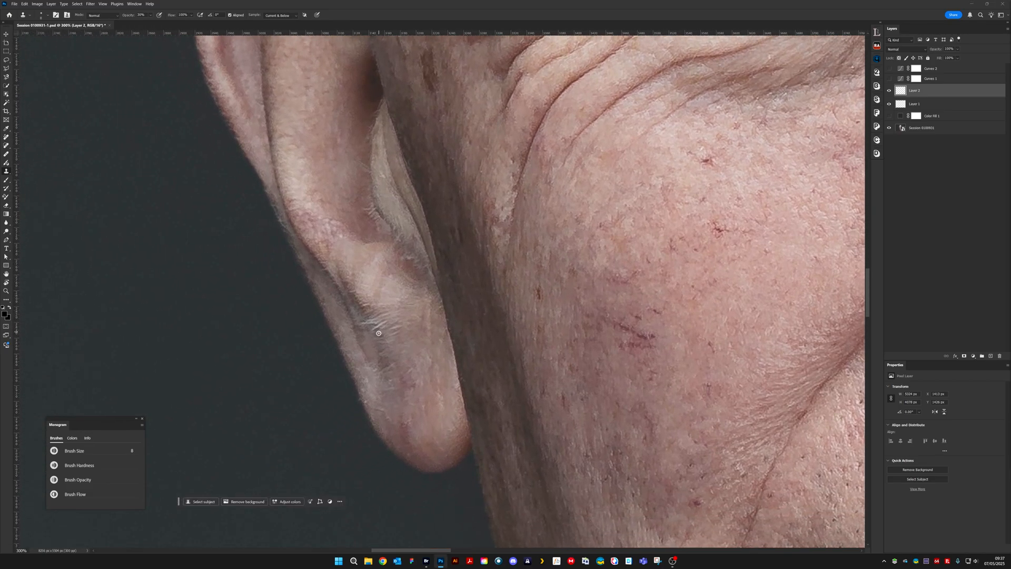
Set the clone brush to 4 px and clone out the white hairs inside the left ear with nearby sampled skin
key("bracketleft")
key("bracketleft")
key("bracketleft")
key("bracketleft")
left_click(379, 335, "alt")
left_click(380, 325)
left_click_drag(380, 326, 373, 321)
left_click(372, 320)
left_click_drag(344, 224, 401, 326)
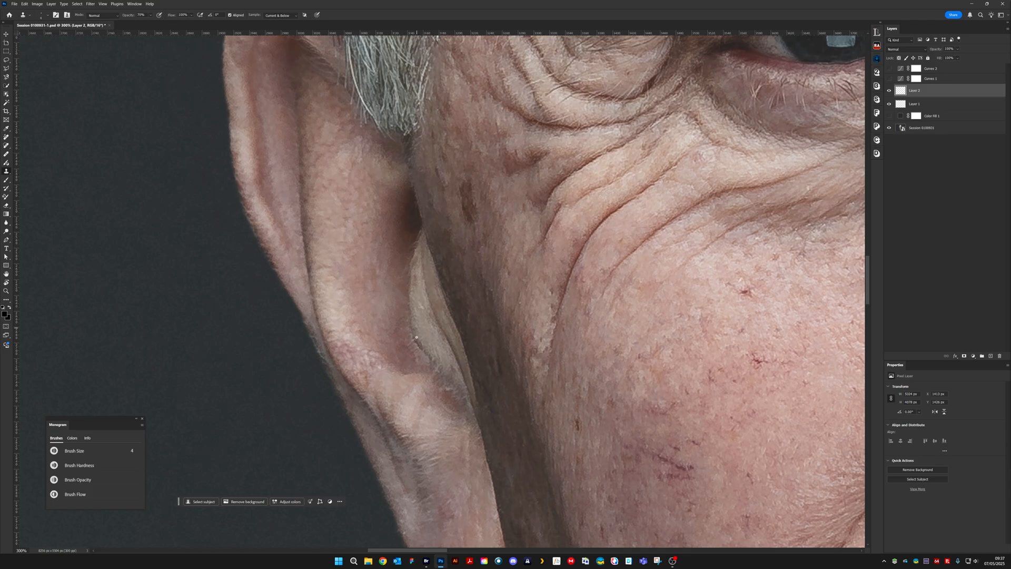
left_click_drag(463, 440, 473, 341)
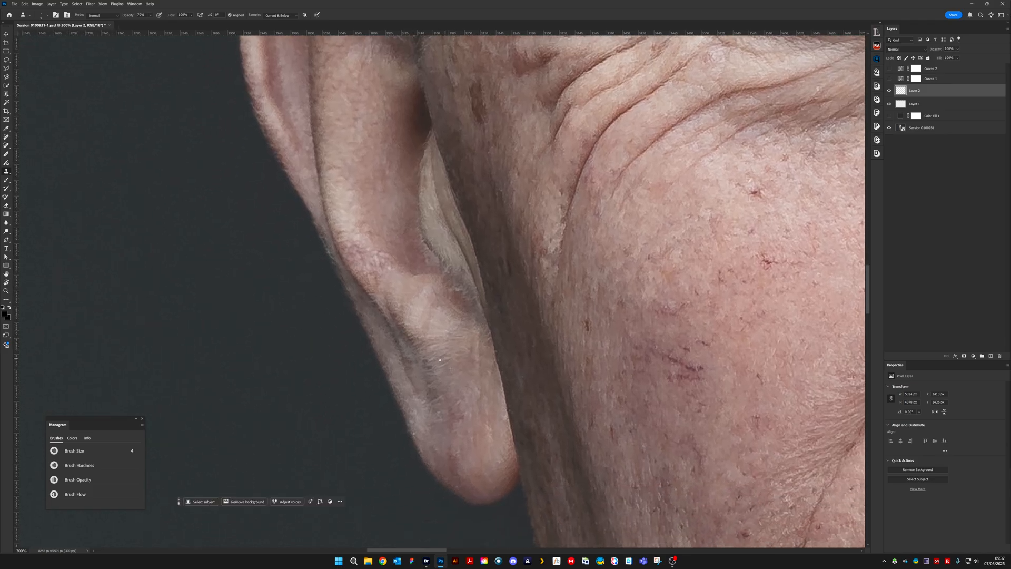
Clone out a stray hair protruding from the left outline of the white hair into the background
scroll(440, 296, "up", 10)
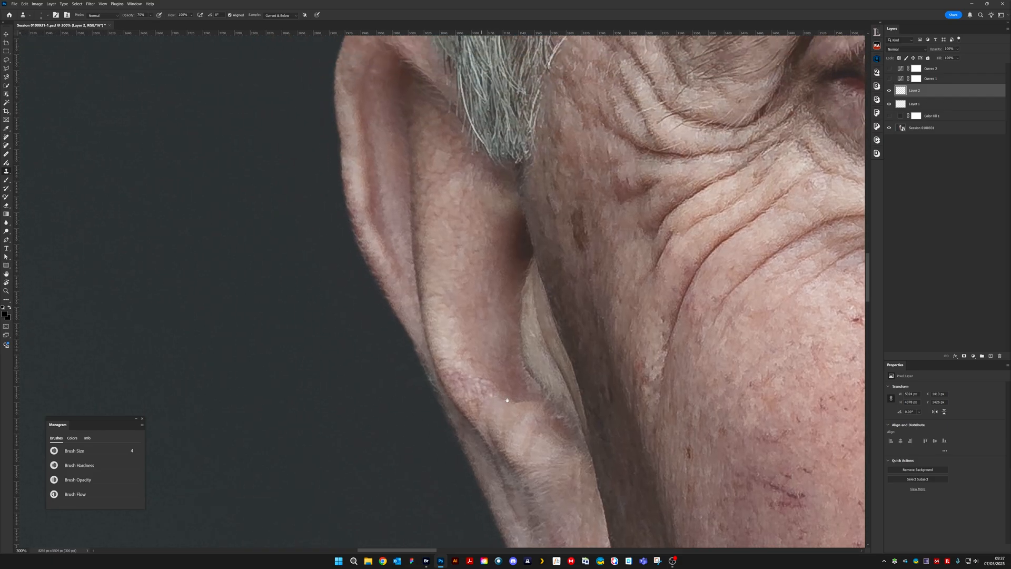
scroll(464, 342, "up", 8)
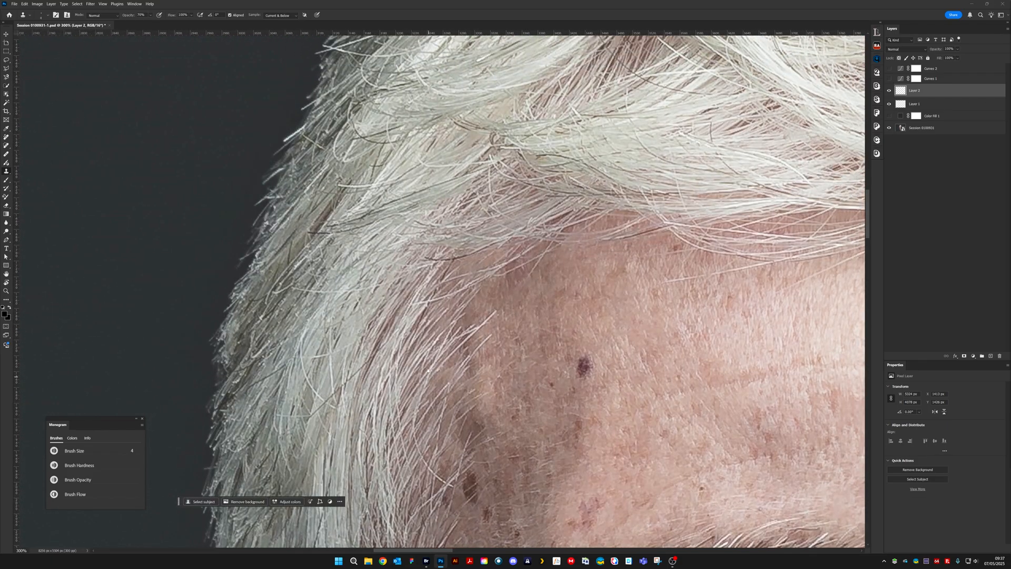
scroll(502, 253, "up", 5)
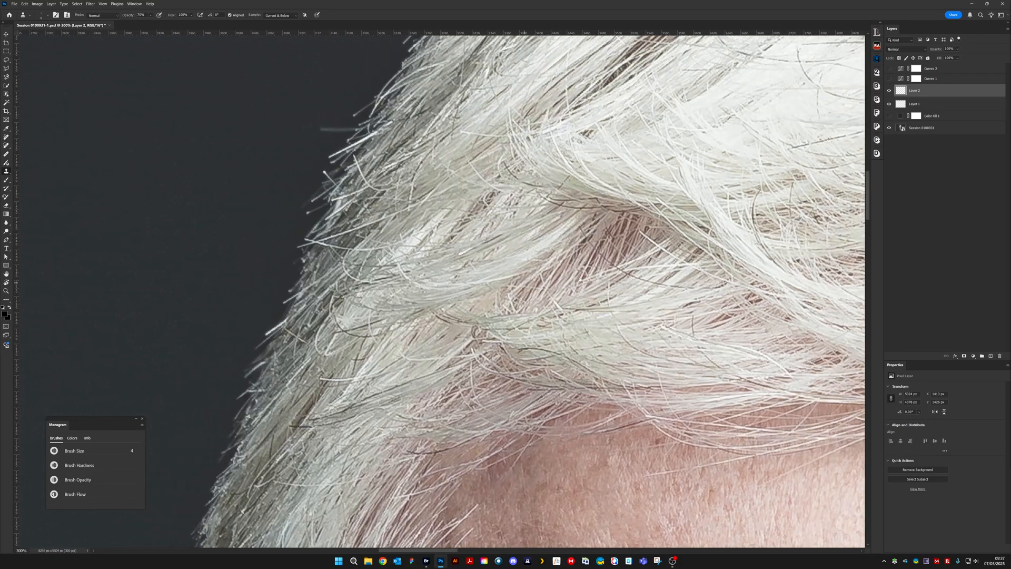
scroll(527, 237, "left", 6)
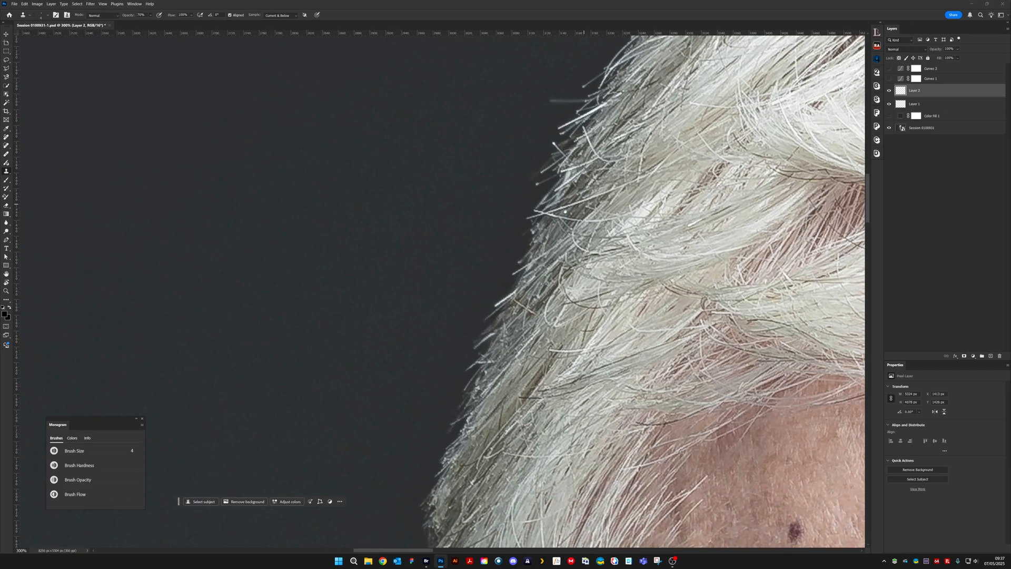
left_click_drag(565, 211, 529, 281)
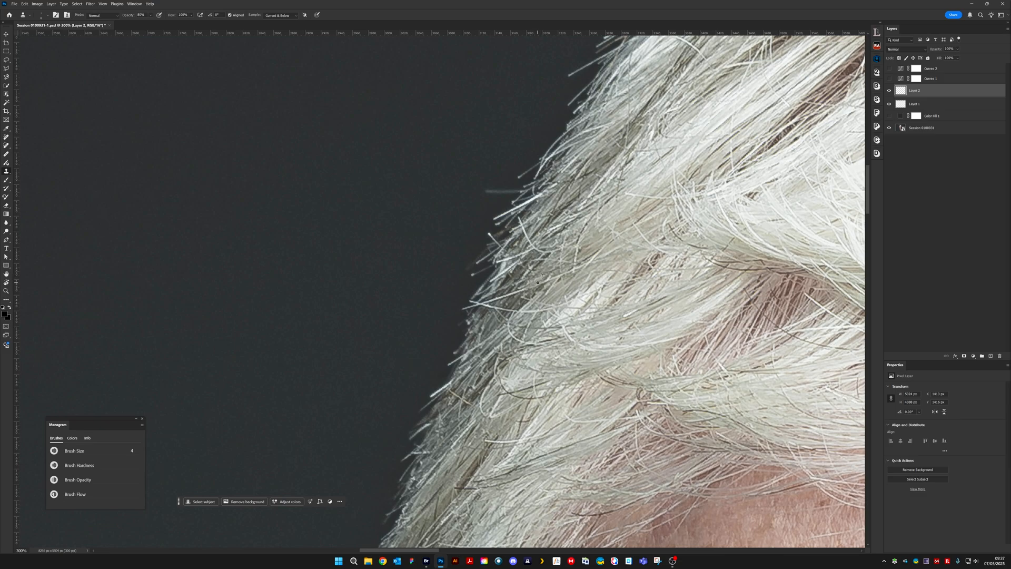
left_click(545, 279)
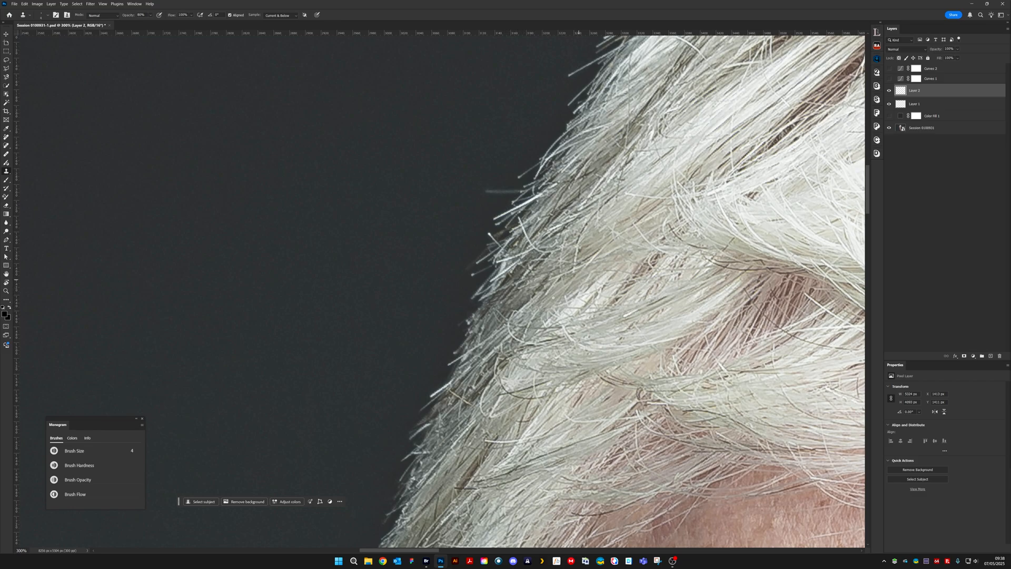
Sample hair beside the left outline and tidy its stray tips with a 5 px clone brush
left_click_drag(473, 275, 475, 258)
scroll(605, 275, "down", 2)
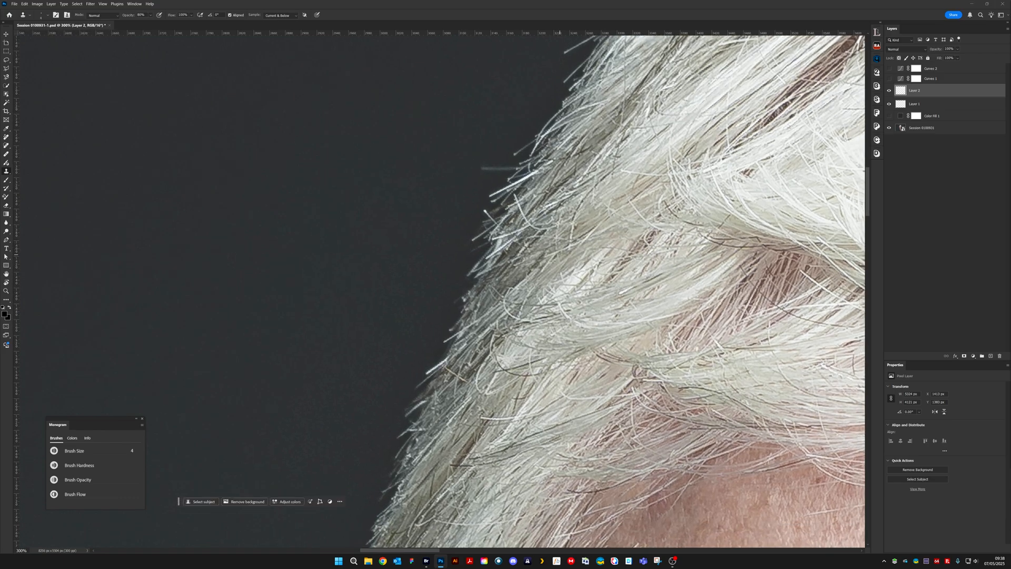
left_click(553, 261, "alt")
key("bracketleft")
key("bracketleft")
key("bracketright")
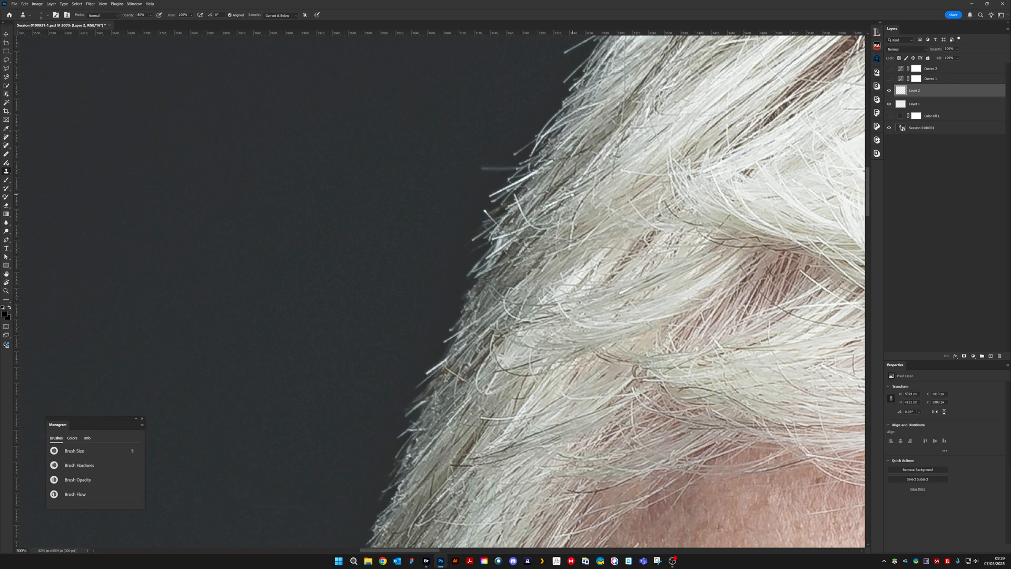
mouse_move(515, 160)
left_mouse_down()
mouse_move(425, 322)
mouse_move(407, 331)
mouse_move(424, 330)
mouse_move(390, 330)
left_mouse_up()
Set the clone brush to 9 px and cover the faint horizontal hair protruding from the left outline with sampled background
key("bracketright")
key("bracketright")
key("bracketright")
key("bracketright")
left_click(414, 311, "alt")
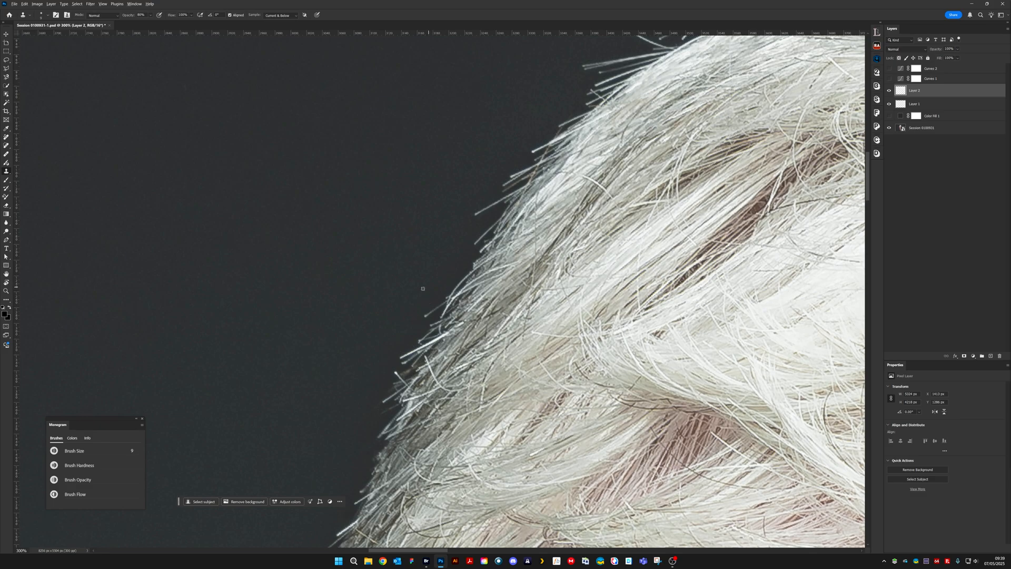
left_click(415, 316)
mouse_move(648, 237)
left_mouse_down()
mouse_move(527, 281)
mouse_move(565, 267)
left_mouse_up()
left_click_drag(503, 194, 517, 263)
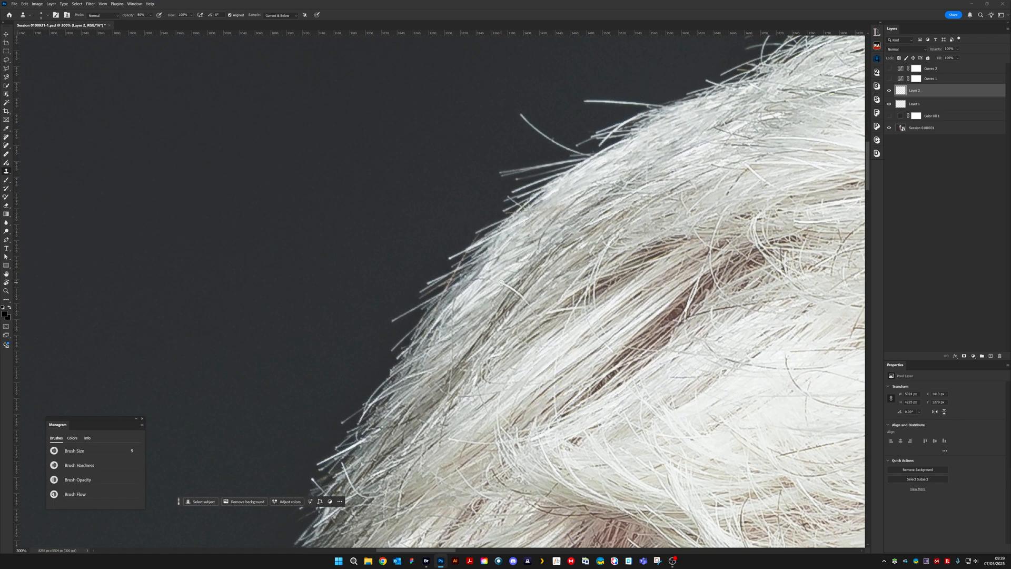
Reduce the clone brush to 4 px and clone out the short bright hair crossing the strands at the upper left of the head
key("[")
key("[")
key("[")
key("[")
key("[")
left_click(474, 281)
left_click(533, 312, "alt")
left_click_drag(535, 307, 536, 306)
left_click_drag(600, 330, 523, 287)
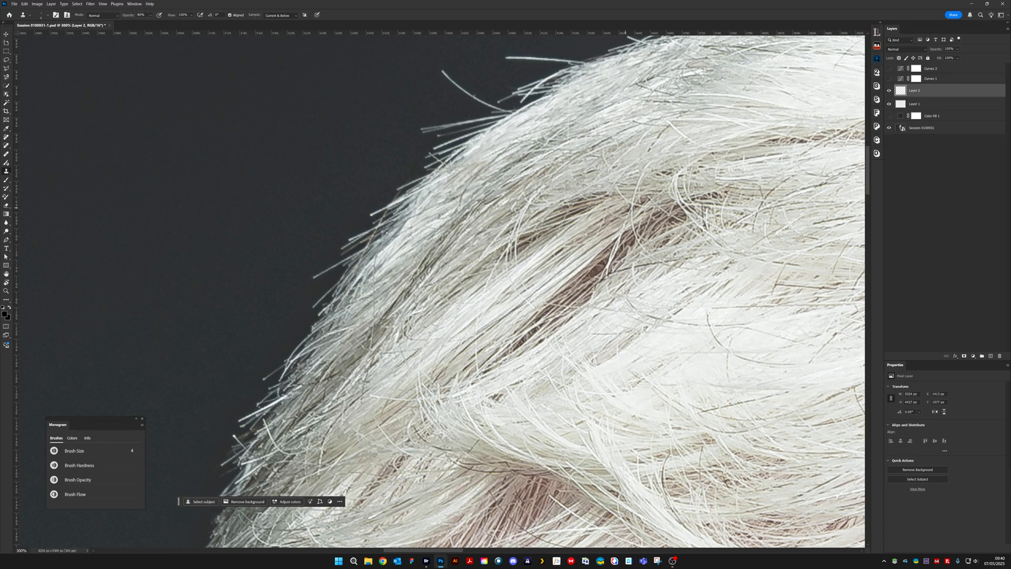
Sample neighbouring strands and clone over stray hairs lying across the hair above the left side of the forehead
scroll(586, 235, "down", 3)
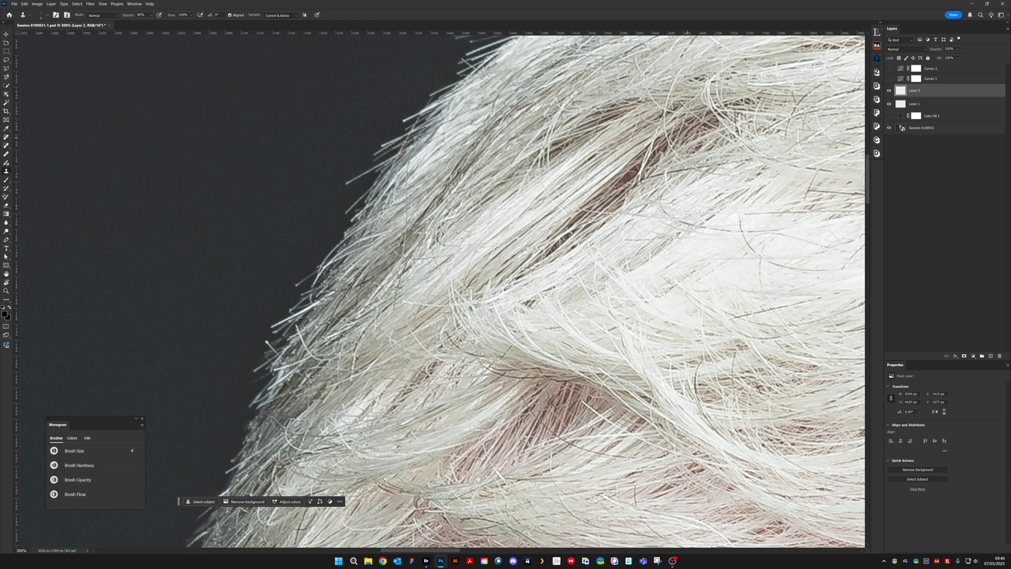
mouse_move(625, 243)
left_mouse_down()
mouse_move(563, 214)
mouse_move(571, 155)
mouse_move(561, 162)
left_mouse_up()
left_click(443, 267, "alt")
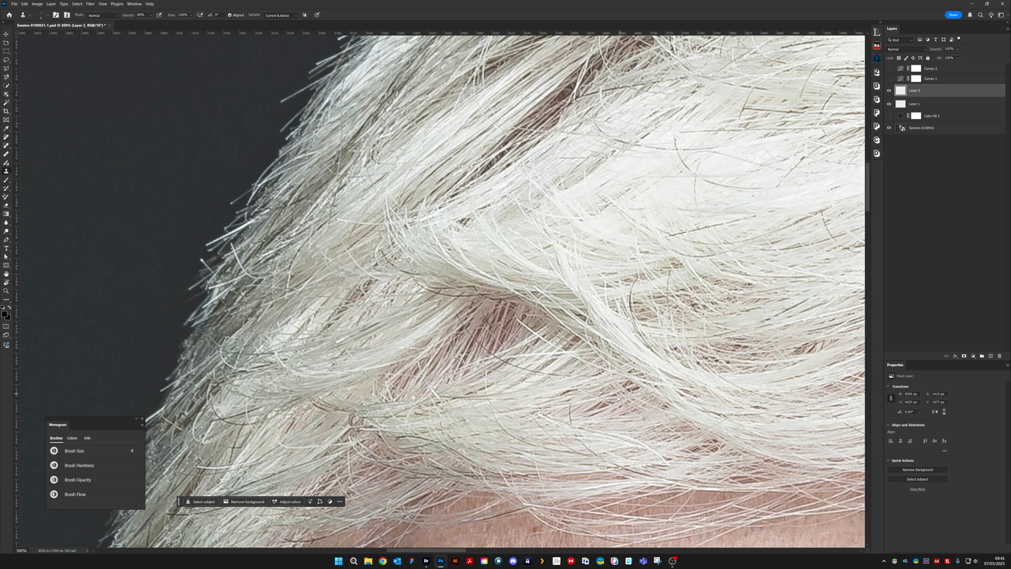
Clone out loose hairs crossing the white side hair between the left outline and the temple
left_click_drag(594, 408, 550, 261)
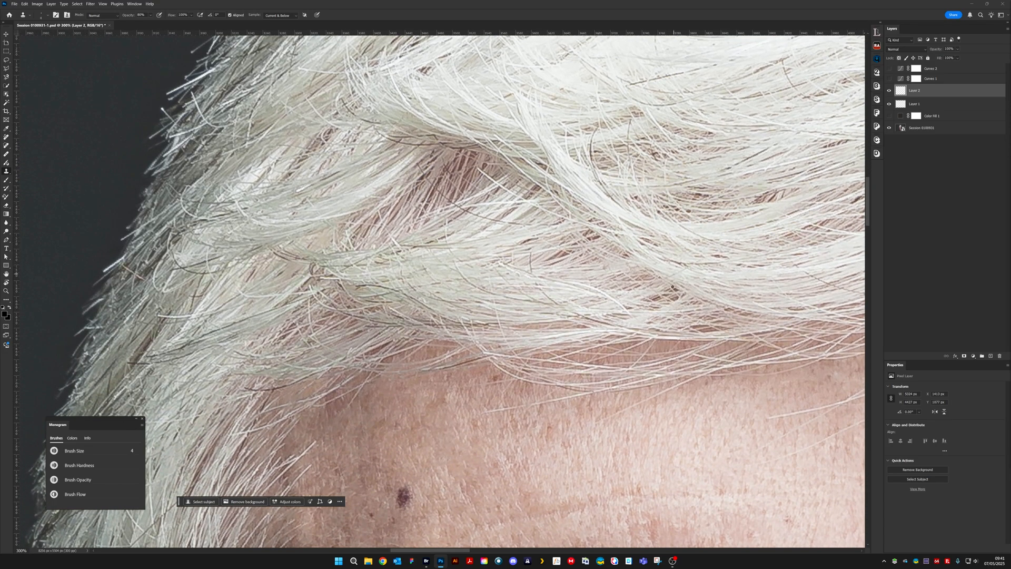
left_click_drag(672, 286, 863, 298)
left_click_drag(432, 427, 537, 270)
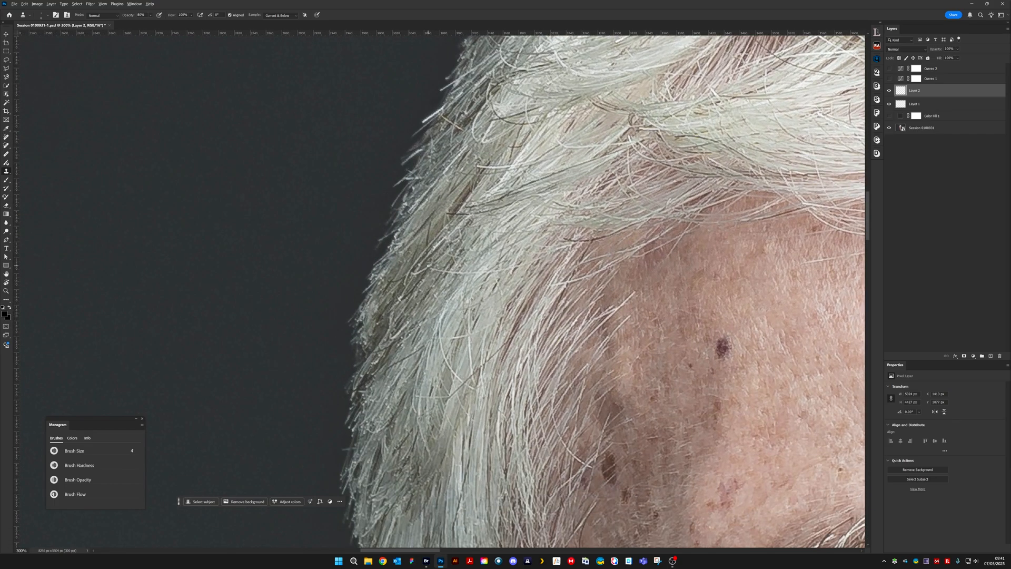
left_click(428, 265)
left_click_drag(419, 271, 410, 278)
left_click_drag(397, 322, 437, 235)
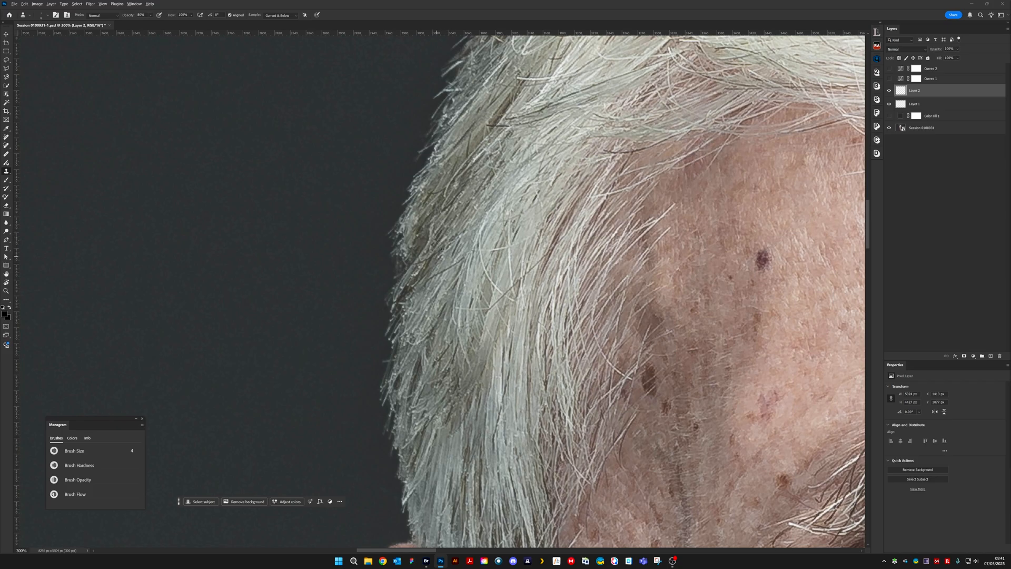
mouse_move(536, 301)
left_mouse_down()
mouse_move(509, 264)
mouse_move(537, 259)
mouse_move(541, 299)
left_mouse_up()
Rotate the canvas clockwise and clone neighbouring strands over the crossing hairs in the left side hair
key("r")
left_click_drag(523, 258, 470, 259)
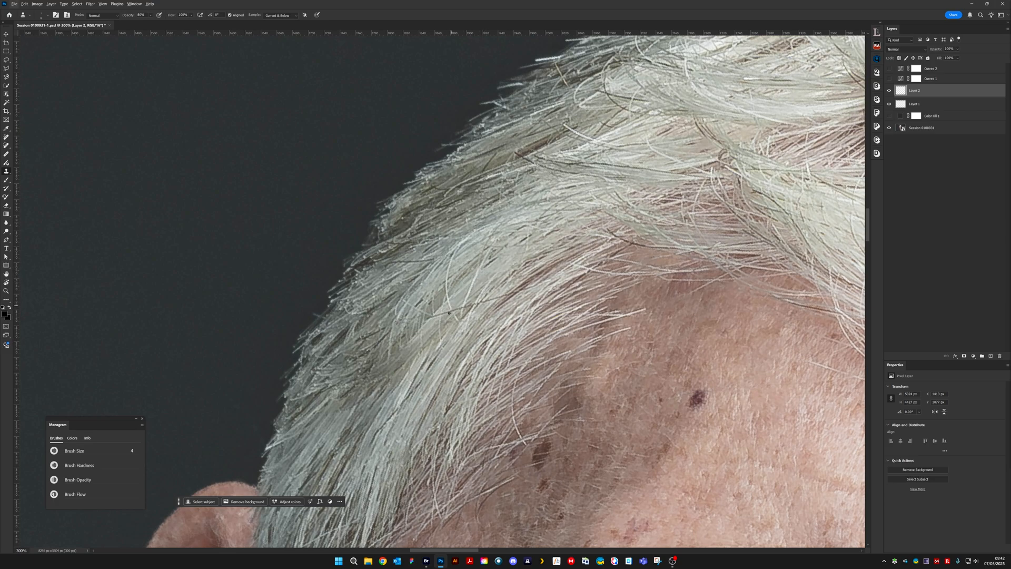
left_click(429, 320, "alt")
left_click_drag(435, 316, 449, 311)
left_click(461, 301, "alt")
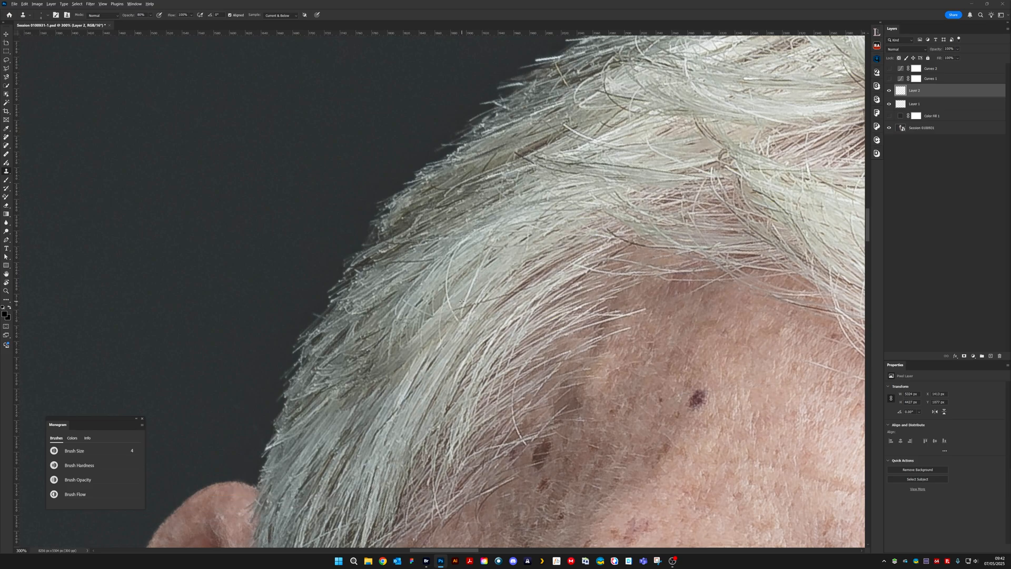
left_click(454, 310)
Clone out the remaining cross-lying hairs in the middle of the side hair above the left ear, resampling nearby strands
left_click_drag(460, 254, 498, 267)
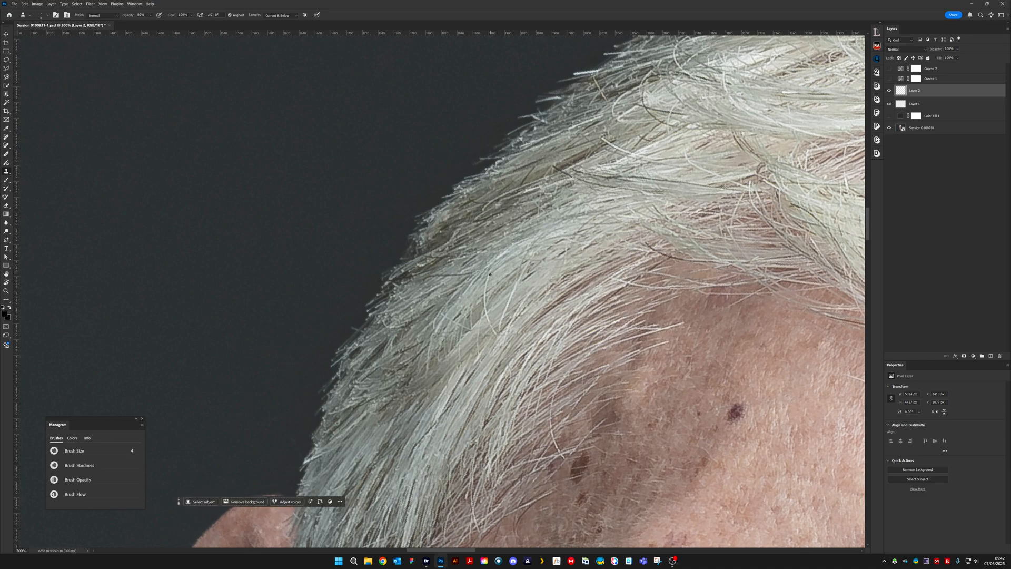
left_click(489, 278)
left_click_drag(486, 291, 485, 288)
left_click_drag(486, 305, 486, 310)
left_click(492, 312, "alt")
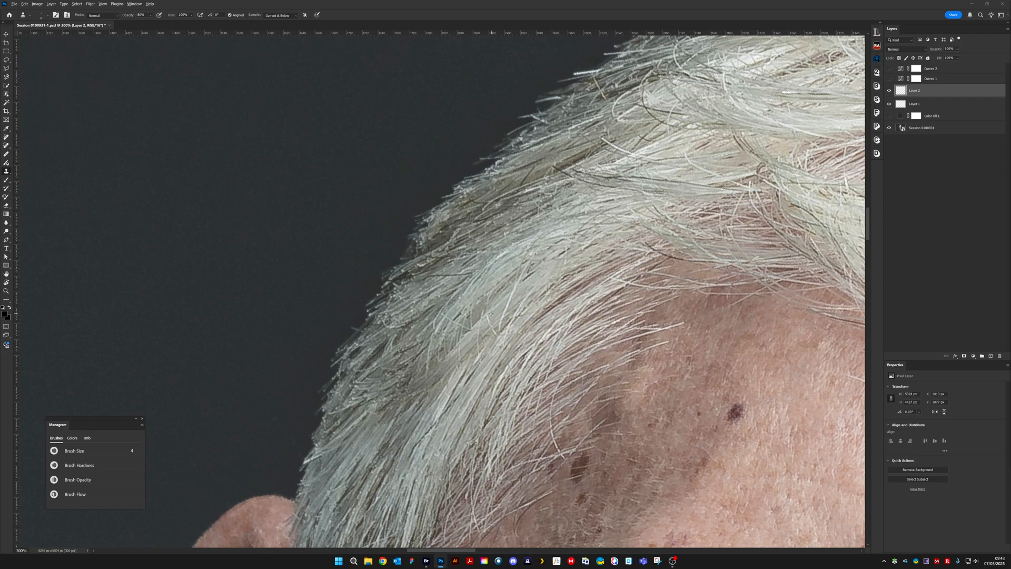
left_click(488, 317)
left_click(490, 326)
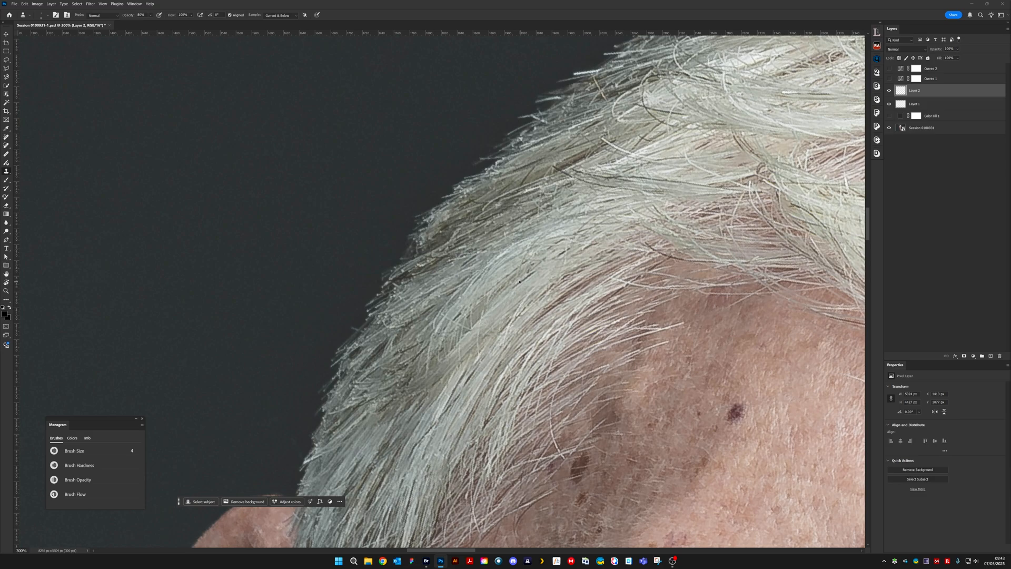
Clone temple skin over the stray hair tips that reach past the left hairline onto the forehead
left_click_drag(576, 349, 559, 230)
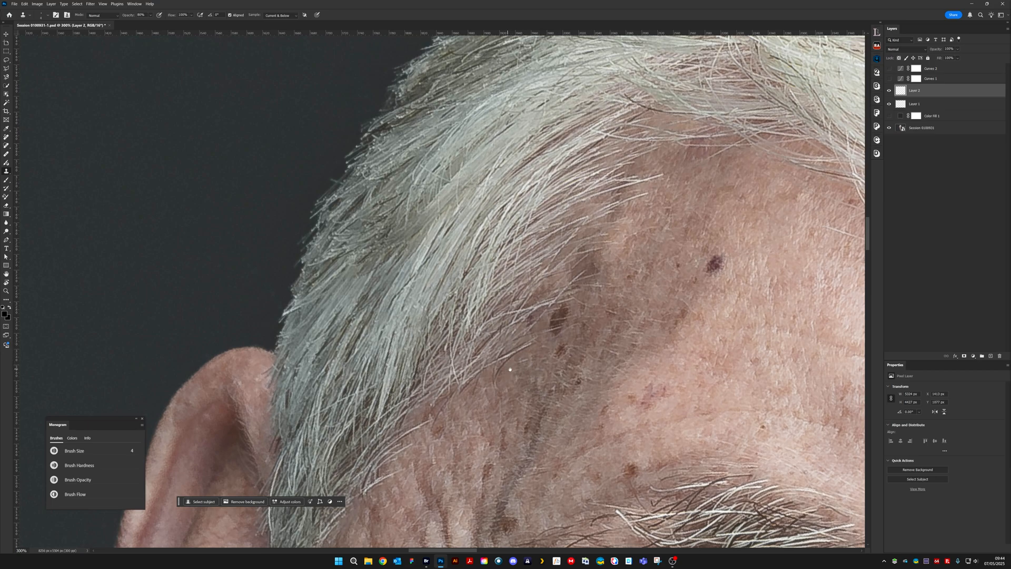
left_click_drag(510, 369, 545, 330)
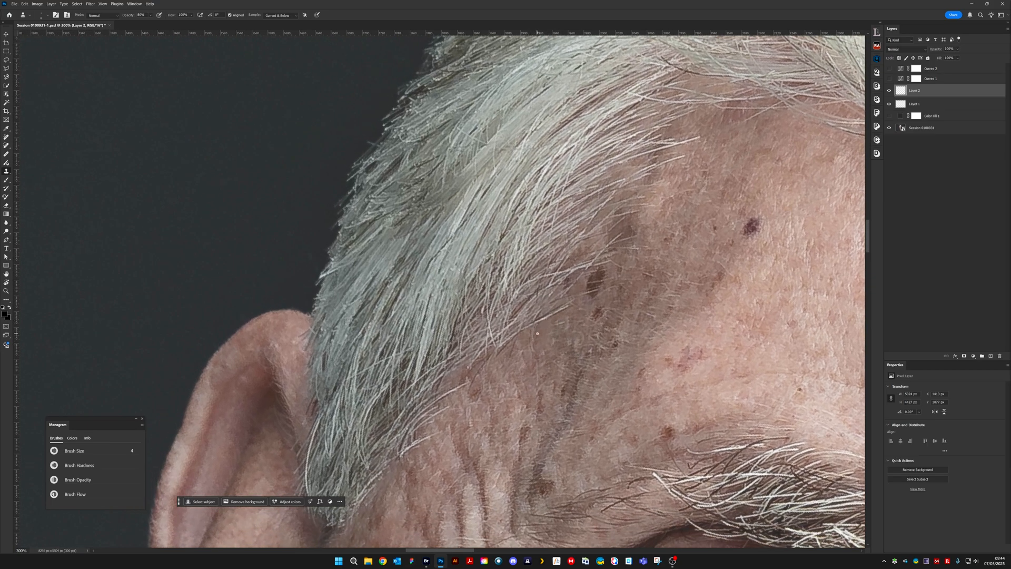
left_click_drag(537, 333, 529, 350)
left_click_drag(653, 258, 582, 287)
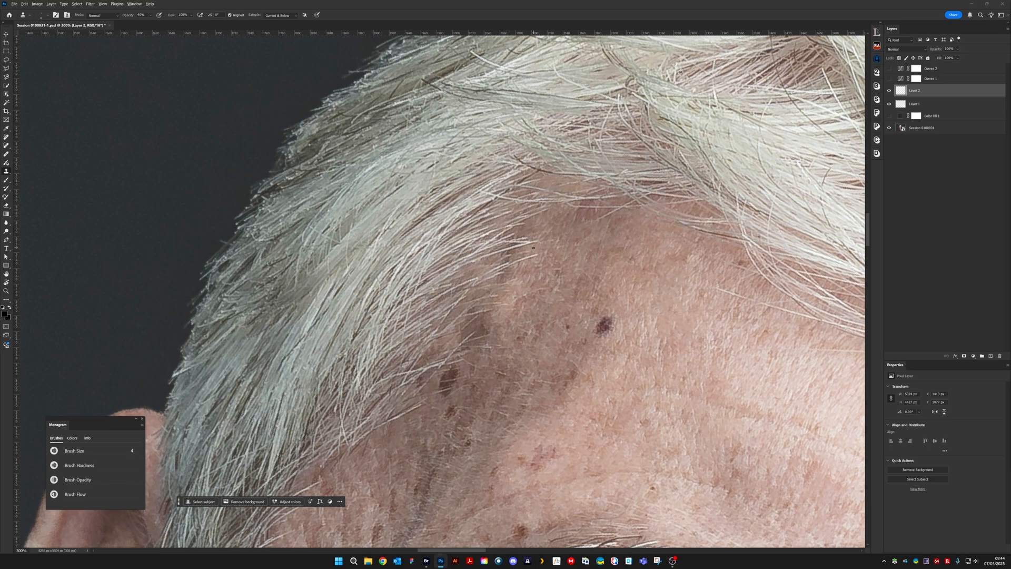
left_click_drag(530, 245, 539, 241)
mouse_move(494, 380)
left_mouse_down()
mouse_move(566, 315)
mouse_move(525, 316)
left_mouse_up()
left_click(529, 313, "alt")
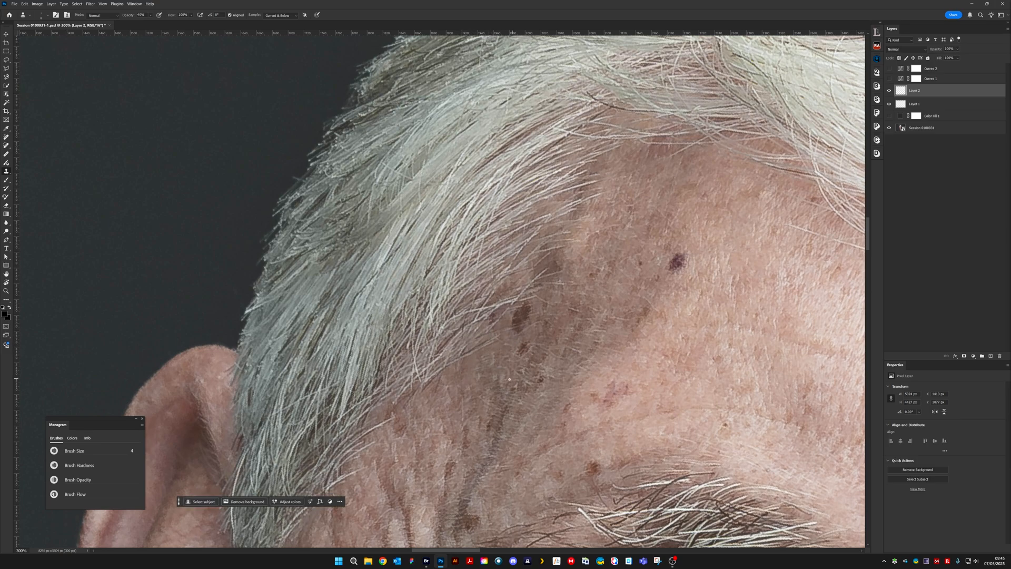
Clone out the wispy hair ends along the left sideburn, from the temple down to its tip beside the ear
scroll(521, 371, "down", 3)
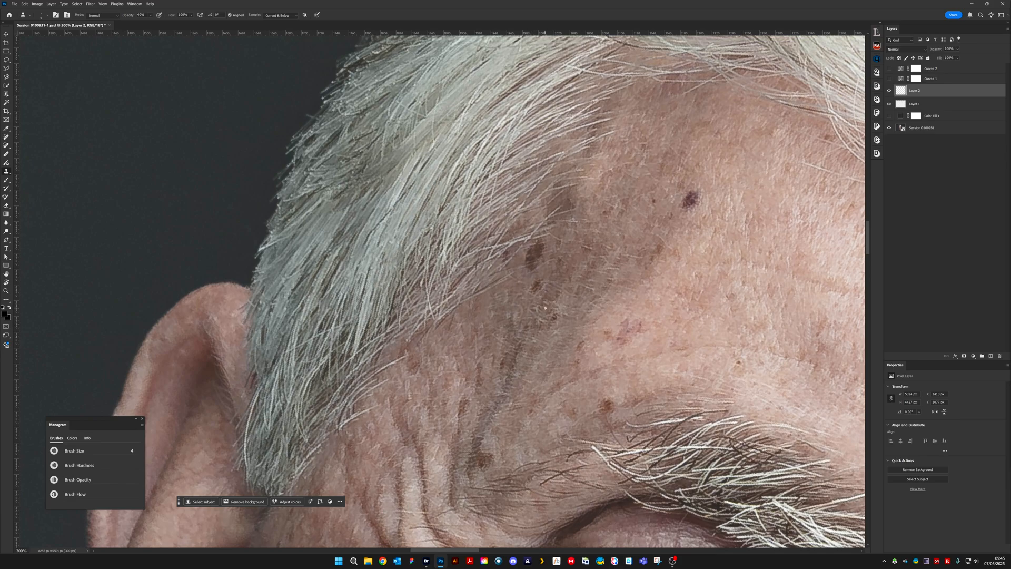
mouse_move(410, 362)
left_mouse_down()
mouse_move(542, 279)
mouse_move(516, 292)
mouse_move(491, 343)
left_mouse_up()
left_click(503, 341, "alt")
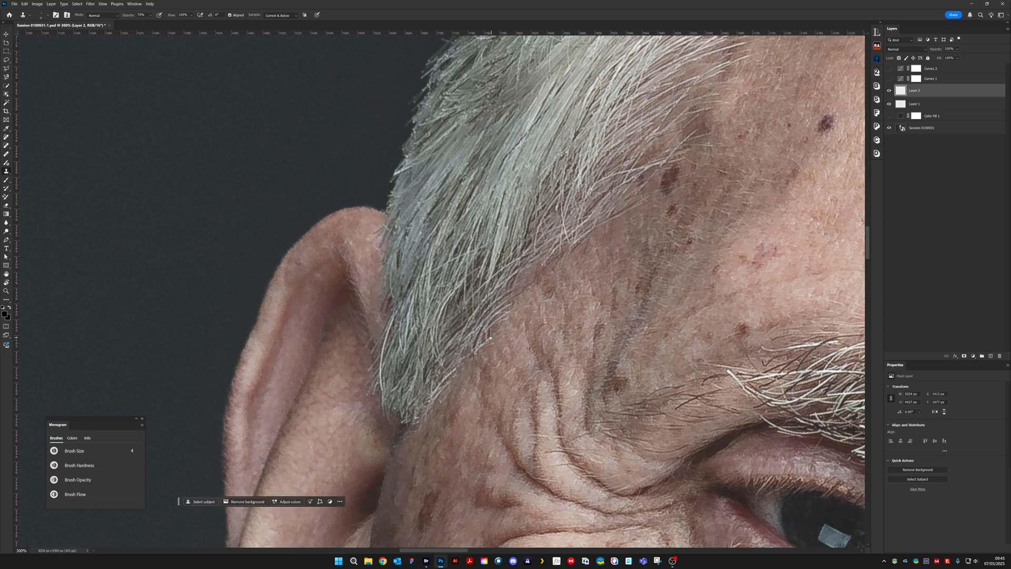
left_click_drag(479, 349, 432, 395)
left_click_drag(381, 391, 379, 371)
left_click_drag(409, 417, 418, 421)
Examine the hairline from the left temple across the forehead to the right temple
left_click_drag(627, 297, 469, 425)
left_click_drag(552, 270, 556, 301)
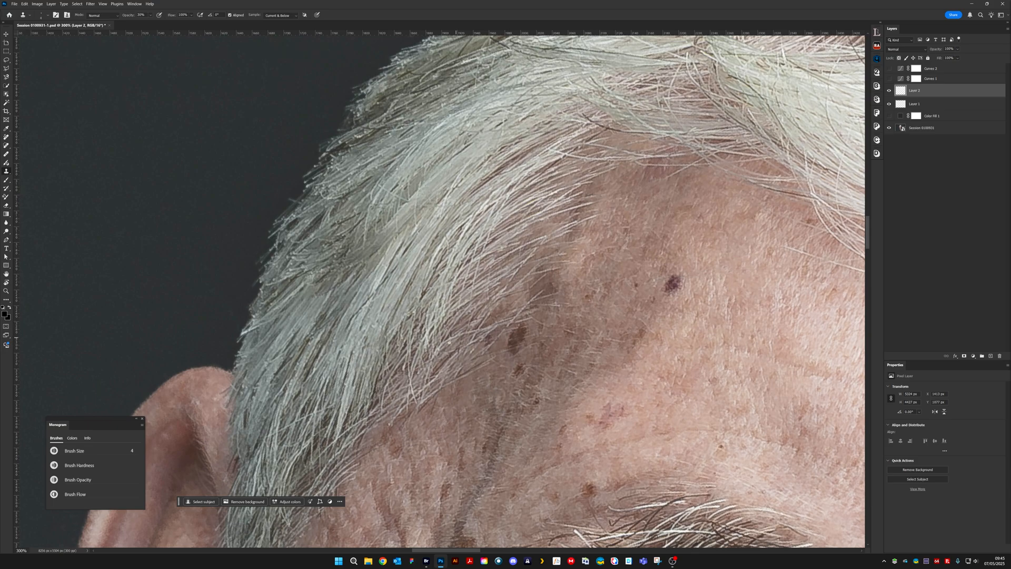
left_click_drag(695, 245, 333, 282)
left_click_drag(695, 369, 482, 152)
left_click_drag(843, 390, 568, 290)
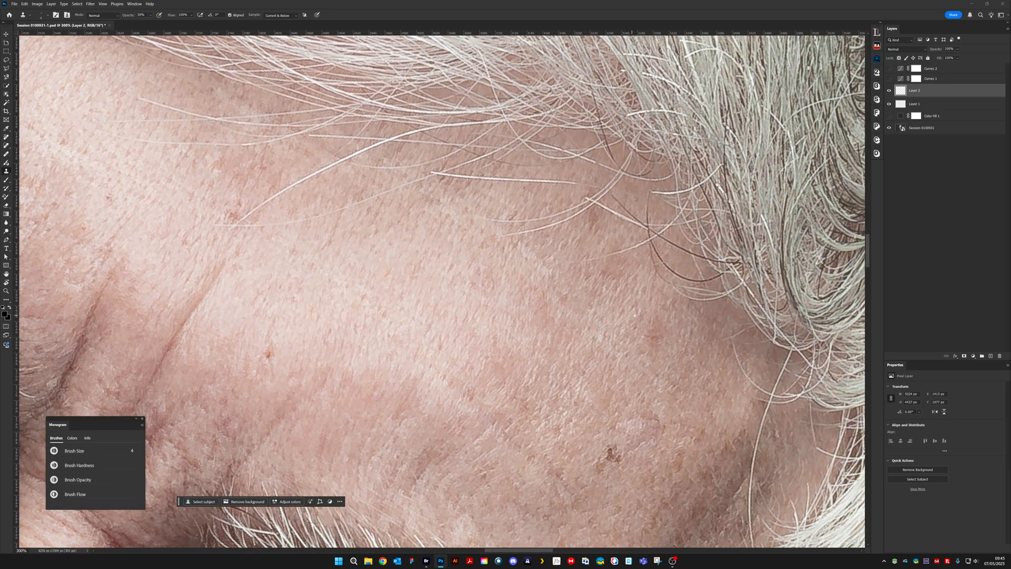
left_click_drag(635, 315, 625, 225)
left_click_drag(704, 305, 517, 248)
left_click_drag(696, 386, 575, 353)
left_click_drag(498, 313, 491, 335)
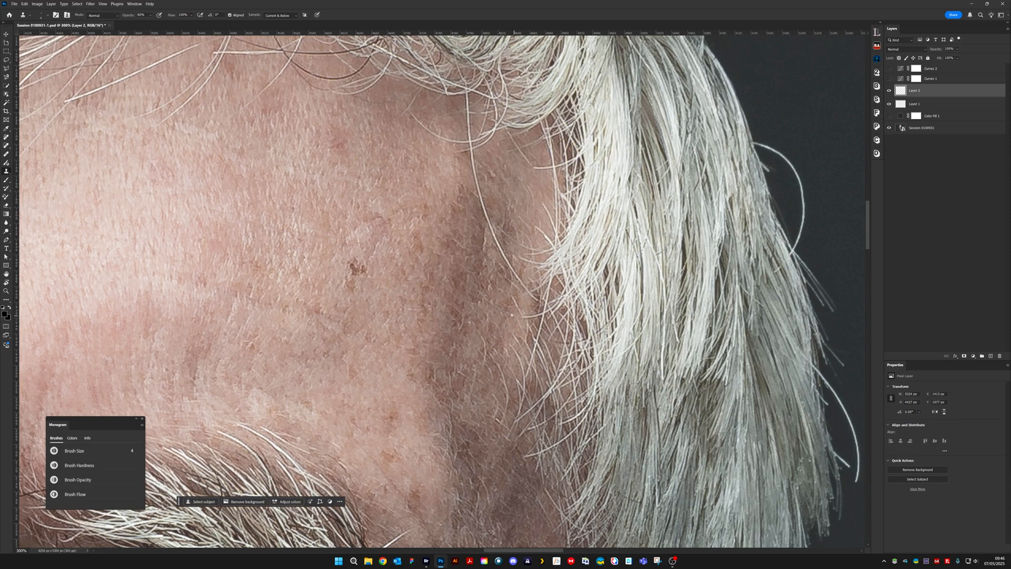
Clone nearby skin over the wispy hair tips extending from the side hair onto the right temple
left_click(516, 326, "alt")
left_click_drag(524, 317, 537, 315)
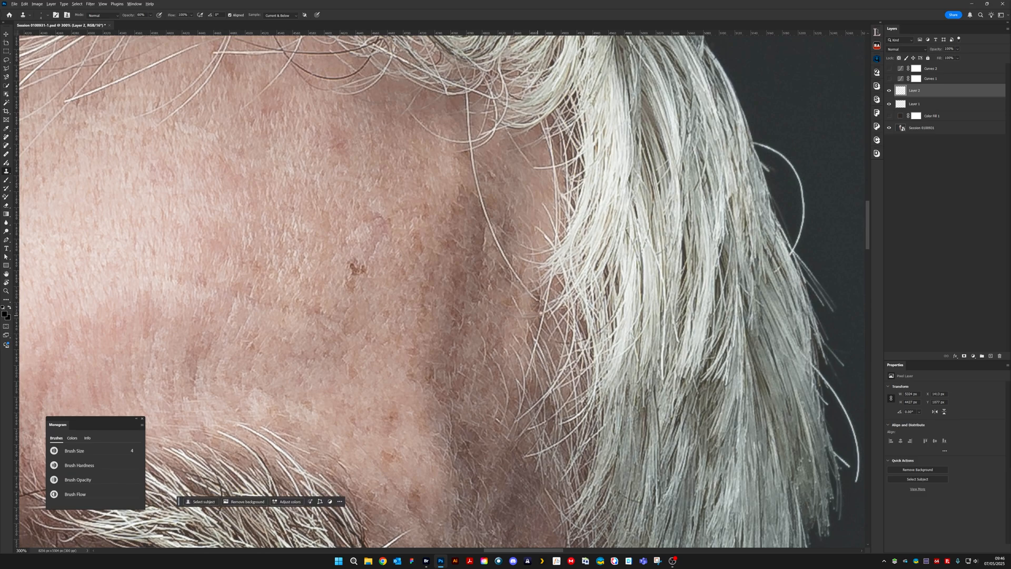
left_click(512, 319, "alt")
left_click_drag(521, 315, 528, 320)
left_click(496, 385, "alt")
mouse_move(500, 369)
left_mouse_down()
mouse_move(499, 361)
mouse_move(502, 375)
left_mouse_up()
left_click(489, 380, "alt")
left_click_drag(496, 417, 502, 423)
Clone skin over the upper and lower ends of the long thin hair hanging across the right temple
scroll(471, 228, "up", 5)
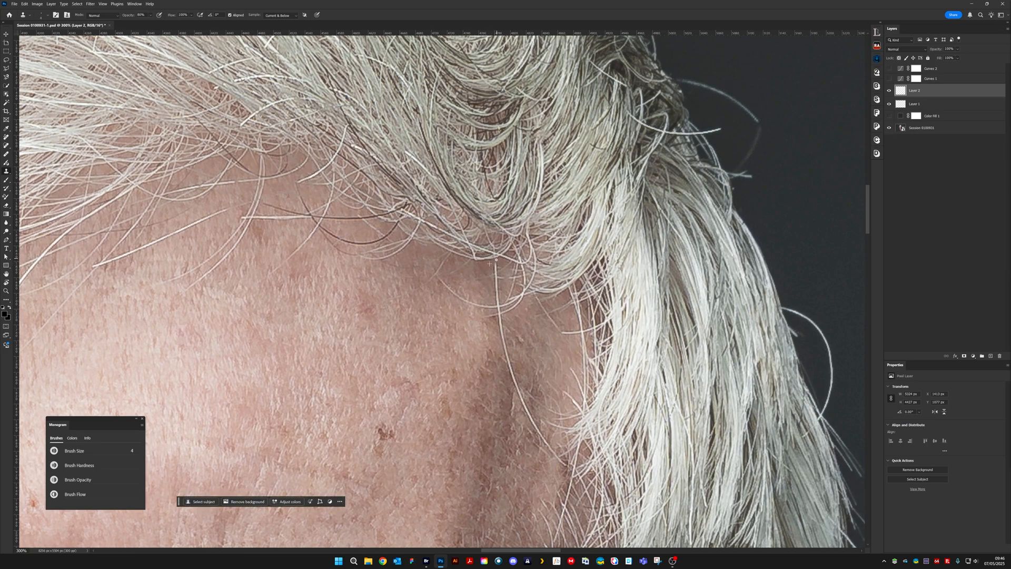
left_click_drag(496, 259, 496, 269)
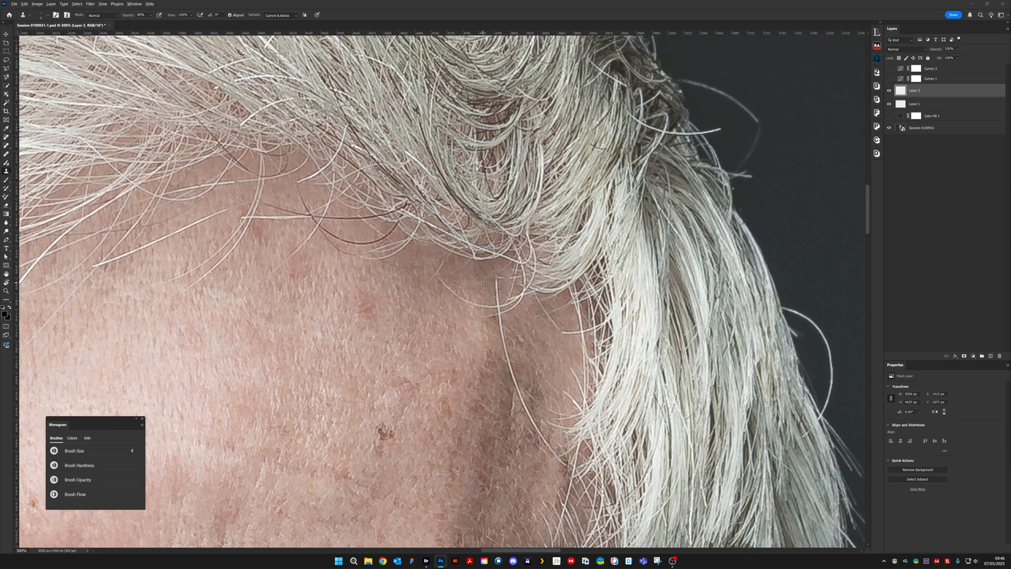
left_click_drag(499, 277, 495, 278)
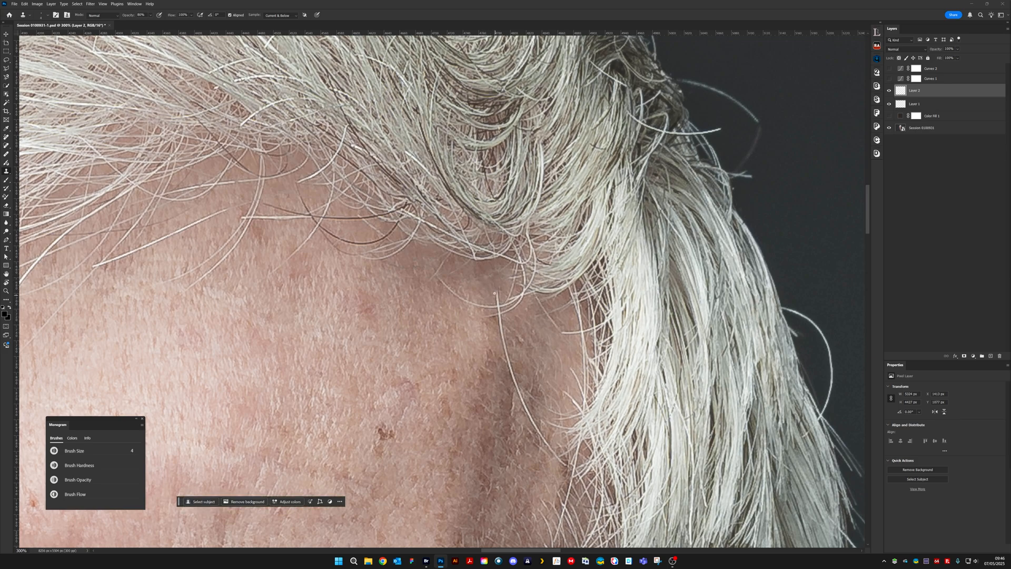
left_click_drag(494, 293, 498, 293)
left_click_drag(526, 331, 510, 275)
left_click_drag(542, 403, 498, 325)
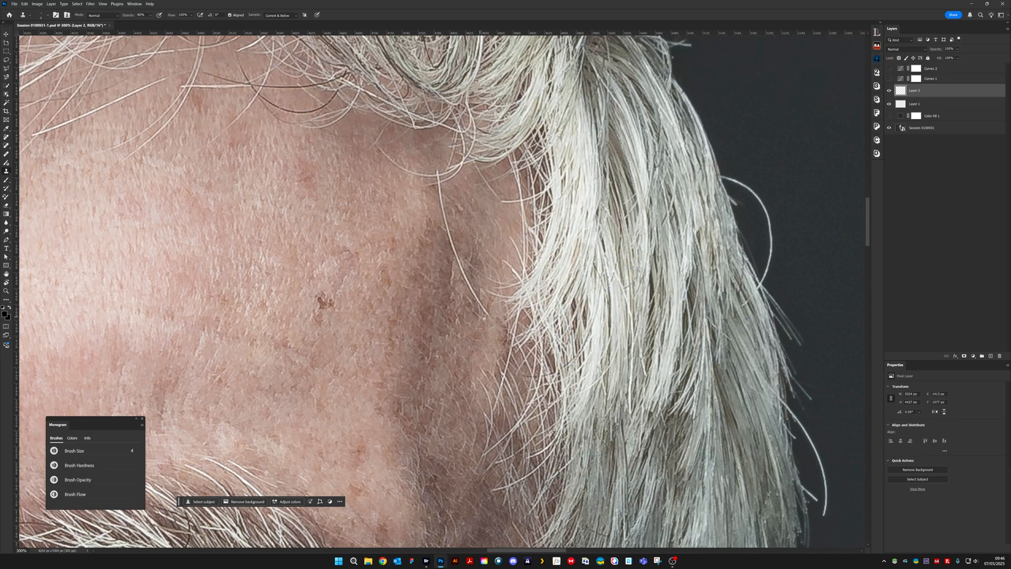
left_click_drag(465, 178, 502, 324)
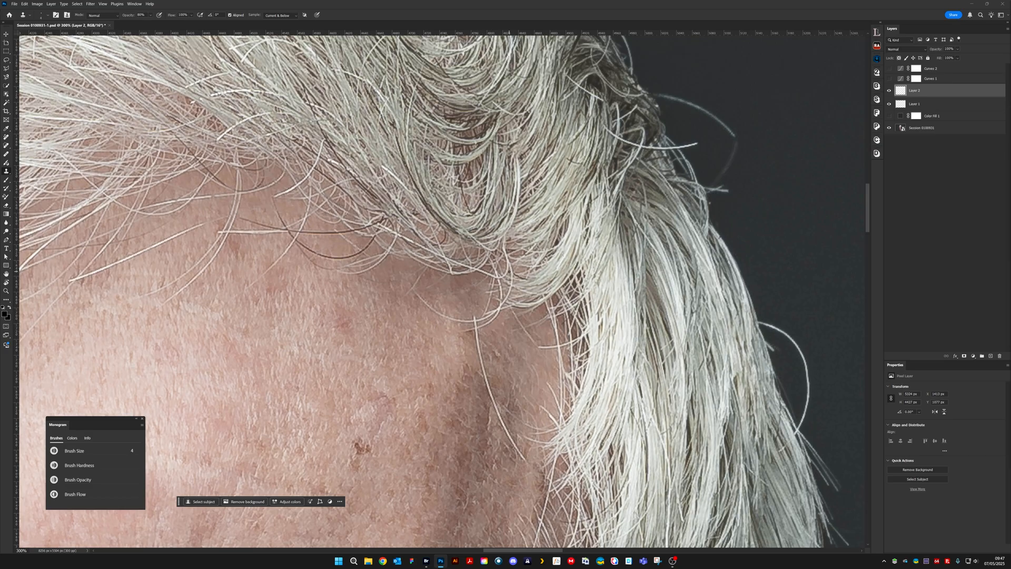
Check the whole head, and clone out the link between the curved stray hair and the hairline above the right temple
scroll(508, 273, "down", 5)
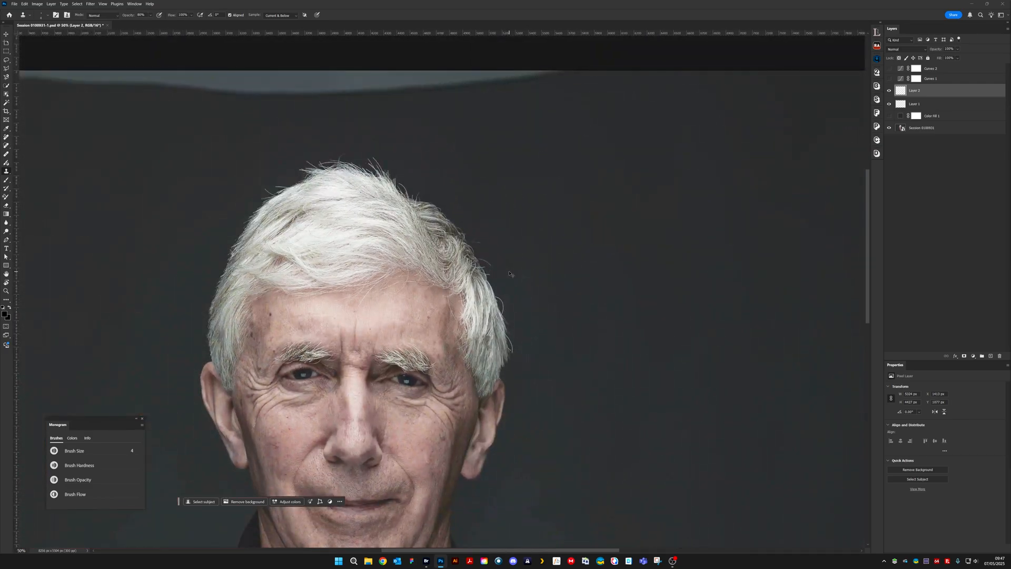
scroll(510, 274, "up", 5)
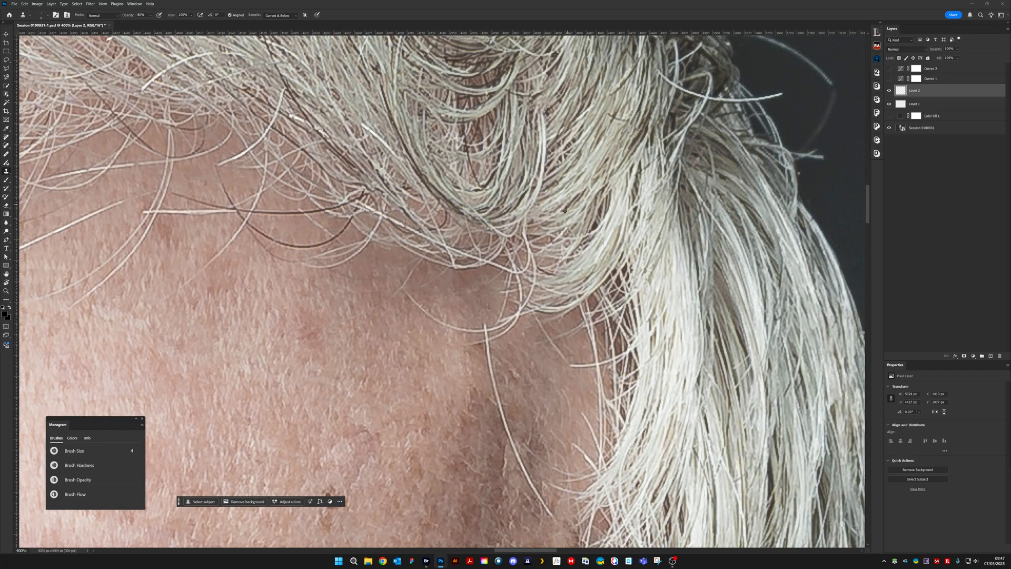
left_click_drag(569, 287, 487, 267)
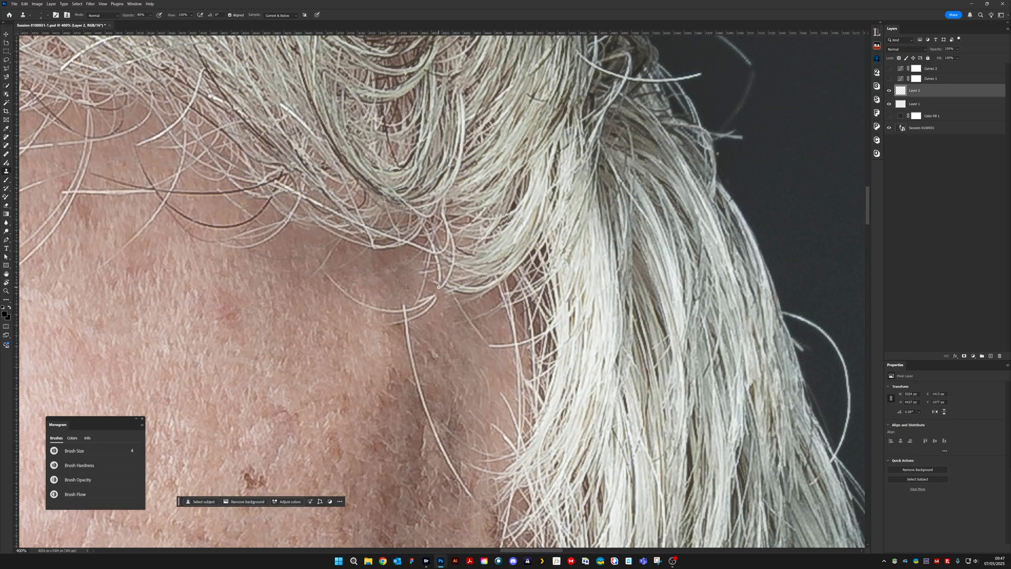
left_click_drag(422, 281, 420, 287)
left_click_drag(316, 281, 418, 313)
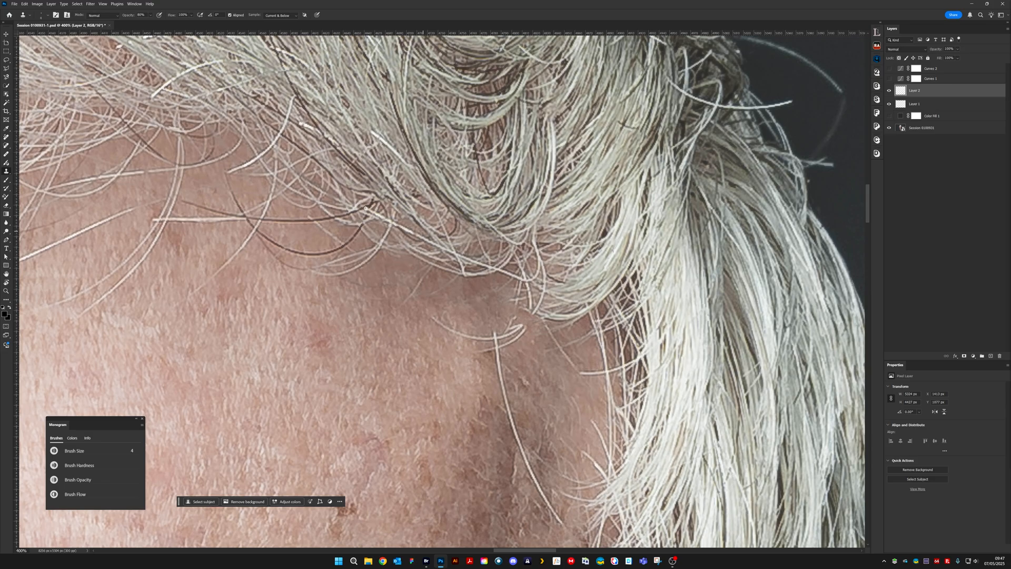
Try healing the curved stray hair at the right temple on a new layer with the Healing Brush at size 8
left_click(6, 145)
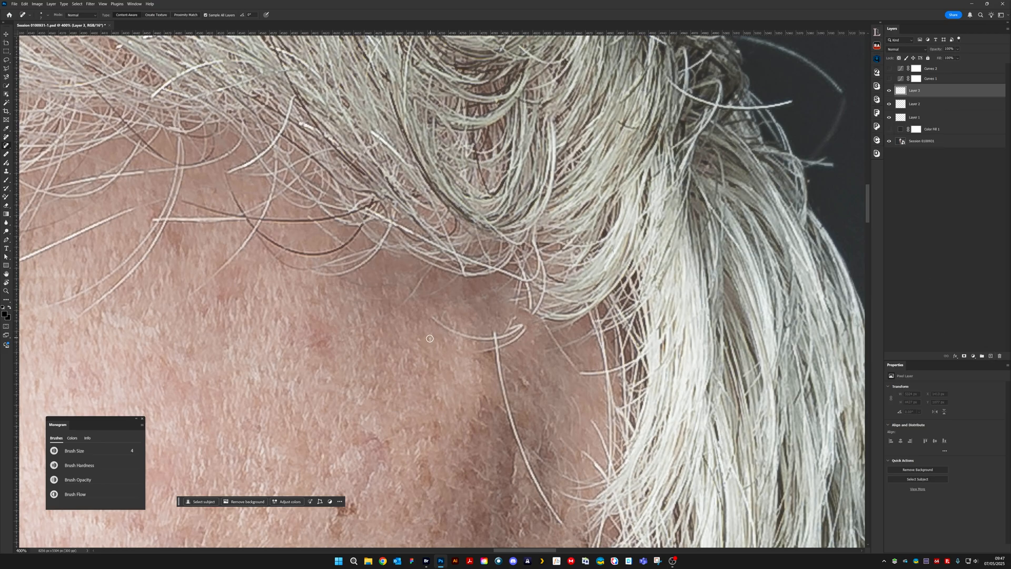
left_click(400, 343)
left_click(537, 209)
left_click(7, 154)
key("bracketleft")
key("bracketleft")
key("bracketleft")
key("bracketleft")
key("bracketleft")
key("bracketleft")
key("bracketleft")
key("bracketleft")
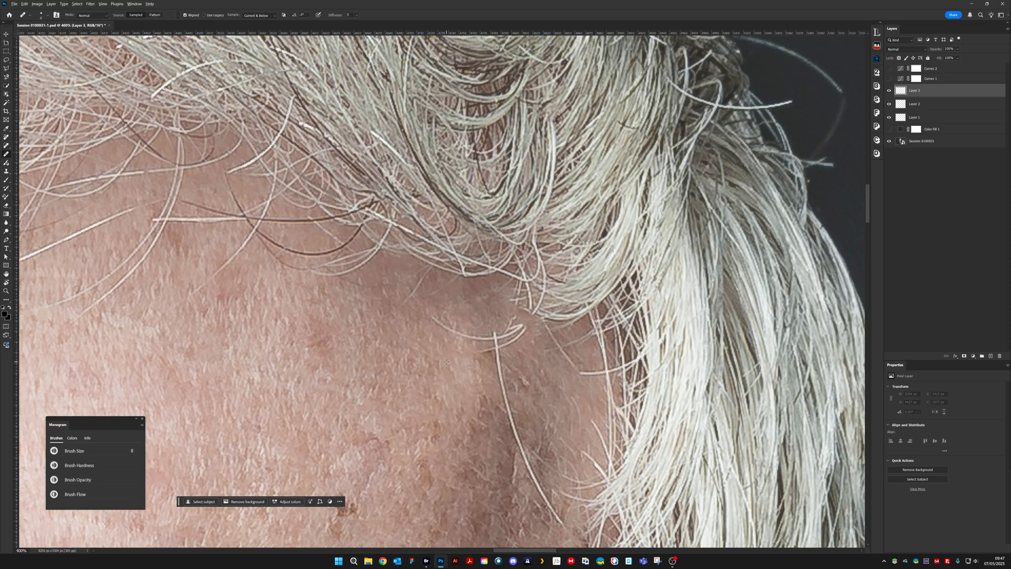
left_click(450, 364, "alt")
mouse_move(521, 332)
left_mouse_down()
mouse_move(483, 337)
mouse_move(517, 336)
mouse_move(482, 349)
mouse_move(440, 324)
mouse_move(480, 342)
mouse_move(469, 336)
mouse_move(520, 319)
mouse_move(510, 318)
mouse_move(526, 334)
mouse_move(522, 326)
mouse_move(469, 331)
left_mouse_up()
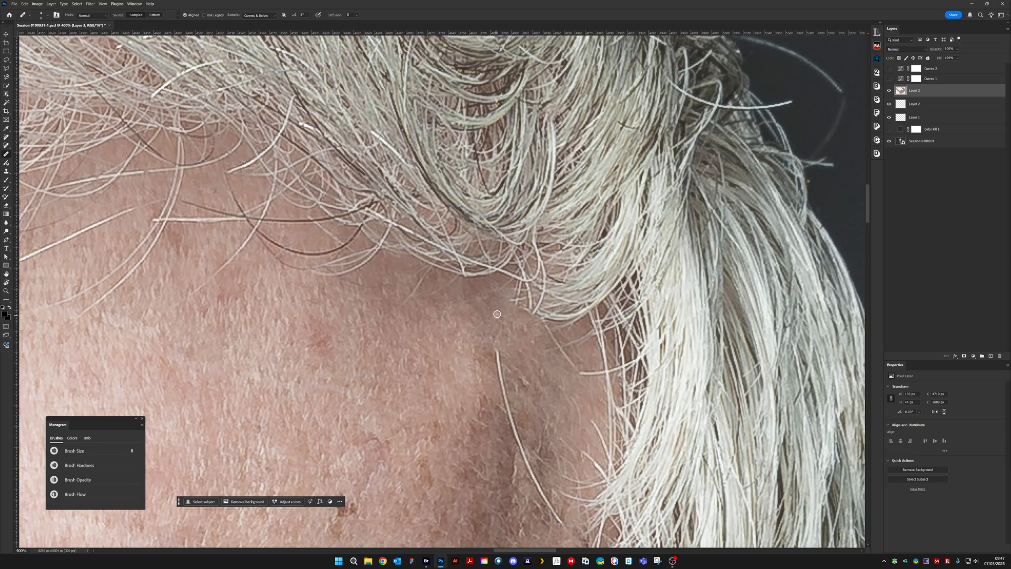
Try to refine the healed skin around the former curved hair with the Healing Brush at size 6
key("[")
key("[")
left_click(526, 350, "alt")
mouse_move(531, 338)
left_mouse_down()
mouse_move(522, 331)
mouse_move(536, 348)
mouse_move(525, 328)
mouse_move(465, 300)
mouse_move(477, 297)
left_mouse_up()
Try healing the long hair hanging across the right temple, and blend the skin texture along its path
scroll(497, 361, "down", 3)
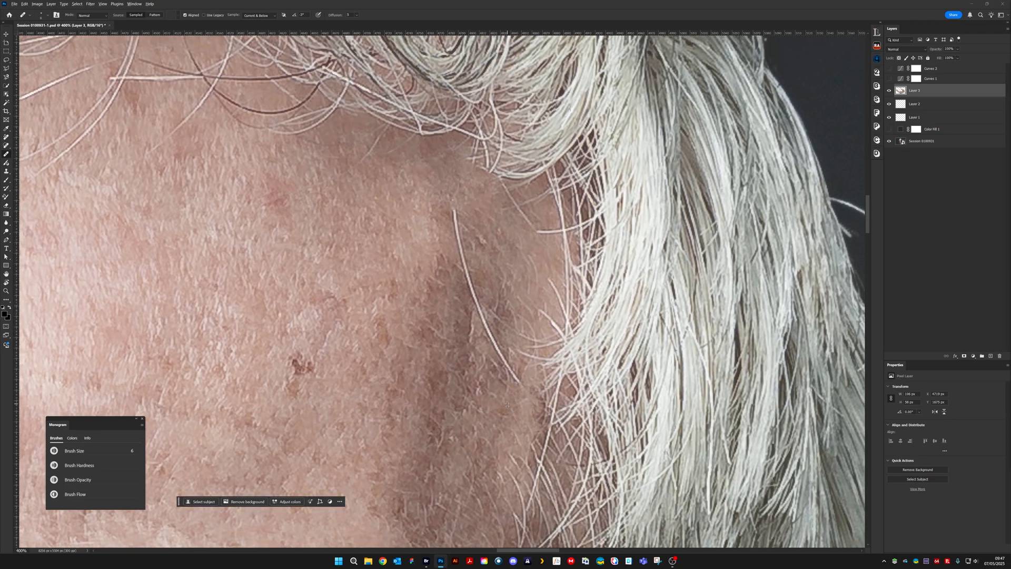
mouse_move(521, 380)
left_mouse_down()
mouse_move(480, 316)
mouse_move(452, 206)
mouse_move(451, 229)
left_mouse_up()
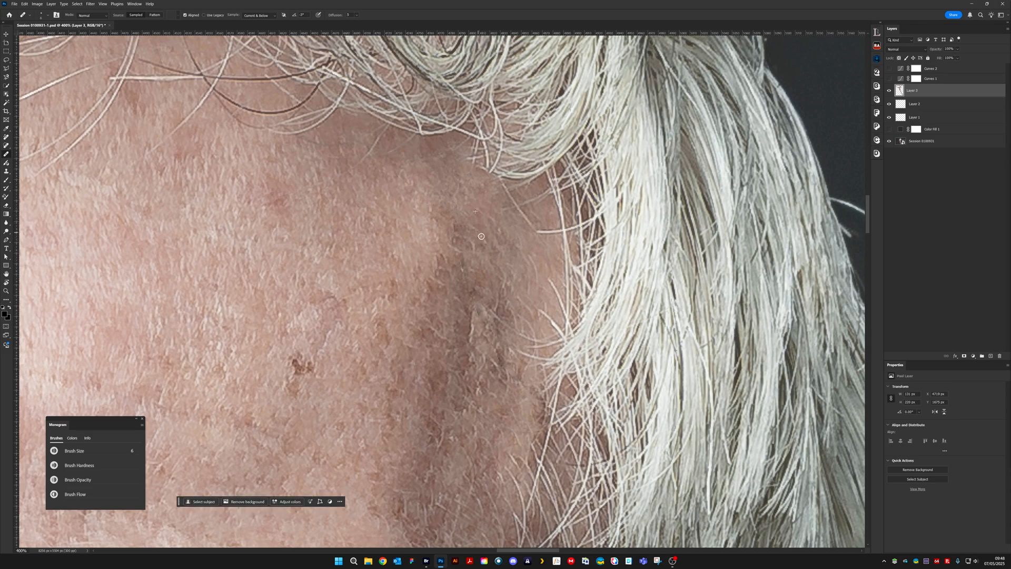
left_click_drag(452, 236, 464, 235)
left_click(442, 289, "alt")
left_click(461, 273)
left_click(486, 276, "alt")
left_click_drag(484, 301, 473, 310)
left_click_drag(471, 316, 469, 334)
left_click(487, 289, "alt")
left_click(474, 311)
Delete the layer holding the healing attempt and return to the Clone Stamp
key("s")
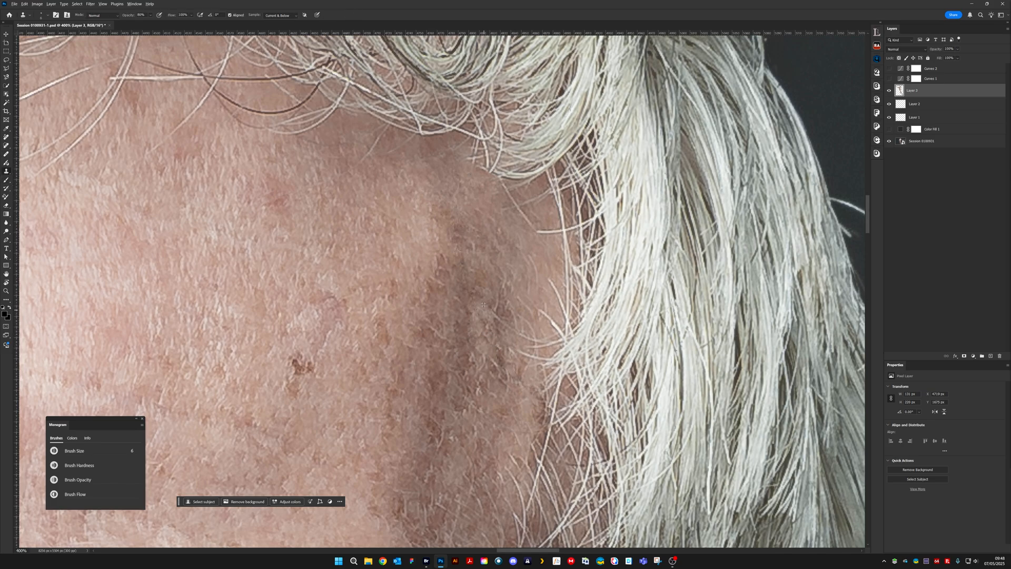
left_click_drag(491, 312, 495, 318)
left_click_drag(913, 94, 1000, 356)
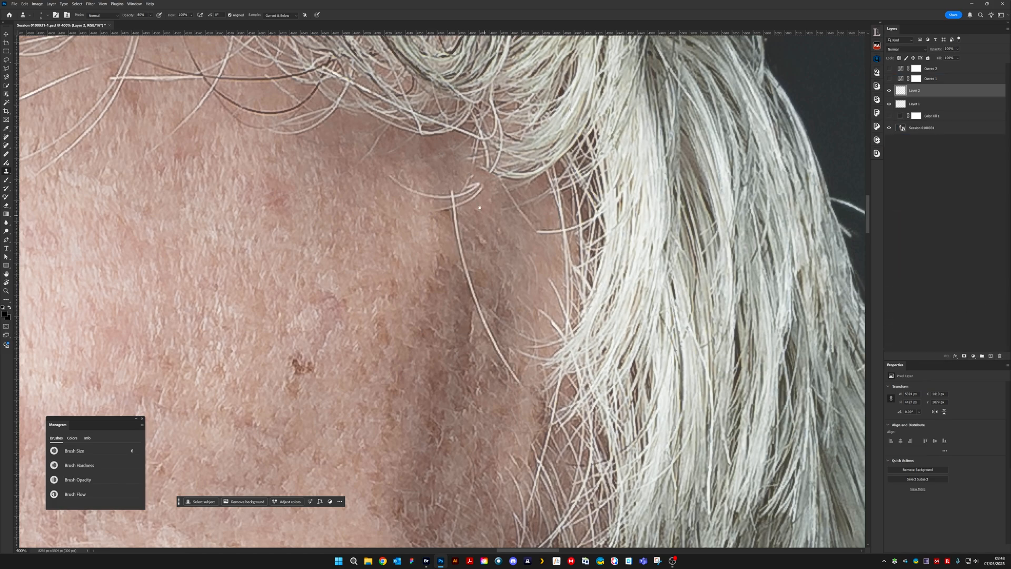
Clone skin at brush size 4 over the tail of the curved stray hair and the lower end of the long temple hair
scroll(428, 256, "up", 3)
key("bracketleft")
key("bracketleft")
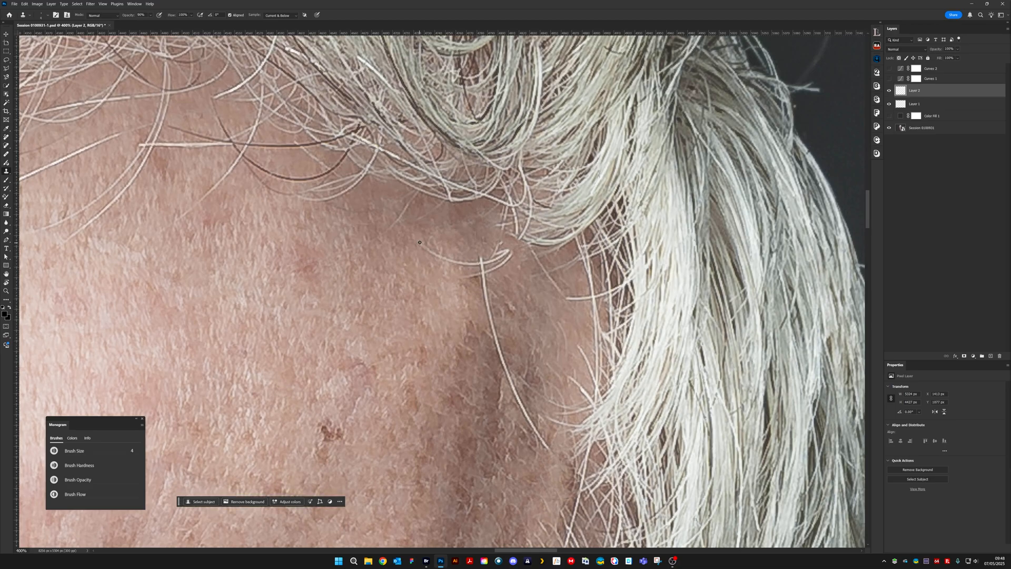
left_click_drag(467, 263, 440, 256)
left_click(436, 236, "alt")
mouse_move(536, 436)
left_mouse_down()
mouse_move(498, 312)
mouse_move(507, 323)
mouse_move(480, 281)
mouse_move(481, 325)
mouse_move(484, 300)
left_mouse_up()
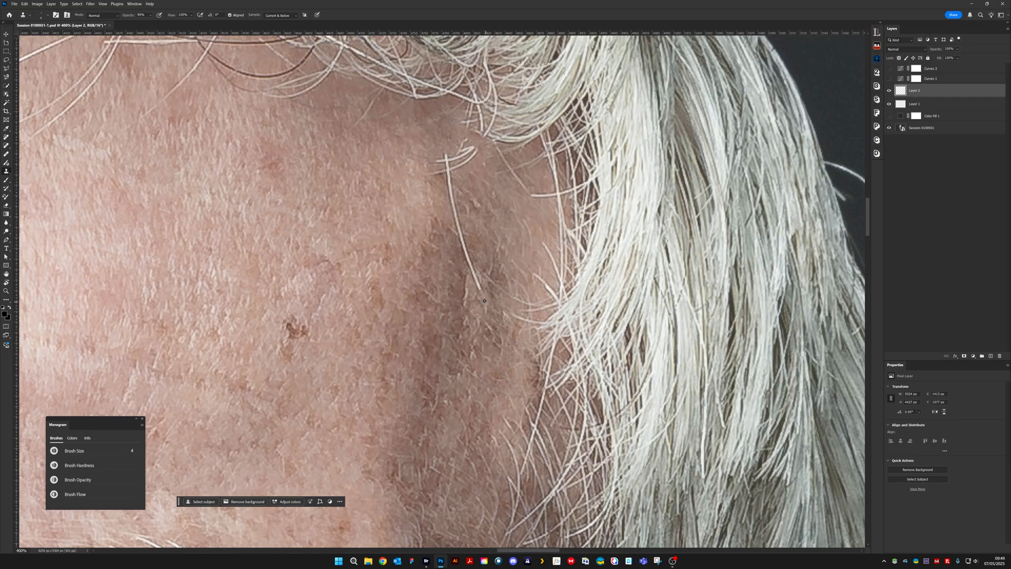
Clone skin over the middle stretch of the long hair hanging across the right temple
mouse_move(468, 257)
left_mouse_down()
mouse_move(460, 279)
mouse_move(464, 239)
left_mouse_up()
left_click(467, 259)
left_click(476, 245, "alt")
left_click_drag(477, 290, 472, 278)
left_click_drag(452, 209, 456, 227)
left_click_drag(452, 192, 453, 204)
Clone skin over the remaining short piece of the curved stray hair above the right temple
left_click_drag(481, 164, 499, 247)
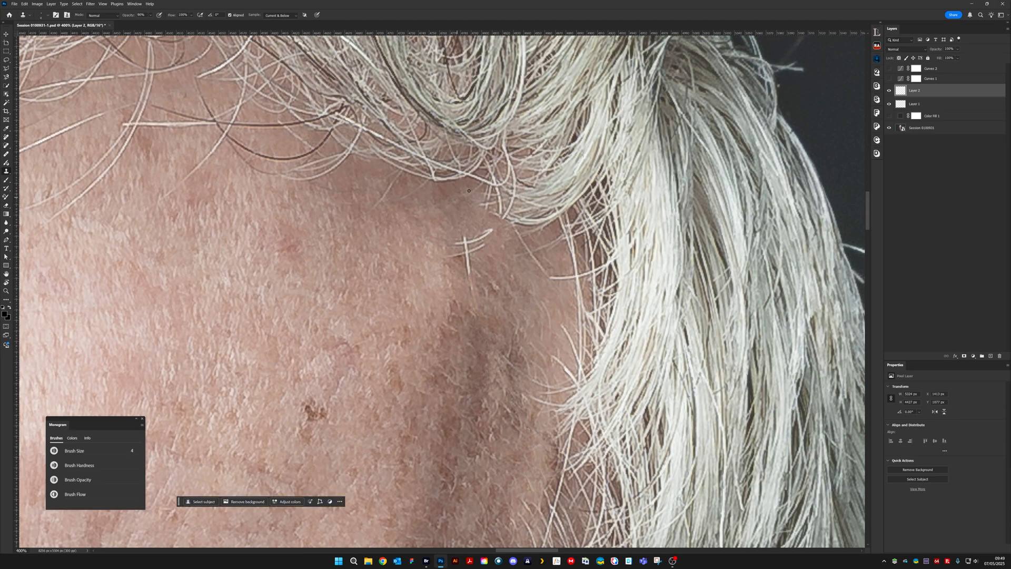
left_click(463, 240)
mouse_move(476, 234)
left_mouse_down()
mouse_move(488, 233)
mouse_move(484, 246)
left_mouse_up()
left_click(482, 262, "alt")
left_click(511, 289, "alt")
left_click(512, 279)
left_click(463, 240)
left_click(463, 248)
Clone skin over the last upper stub of the long temple hair and blend the adjacent skin
left_click_drag(468, 248, 468, 265)
left_click(480, 267, "alt")
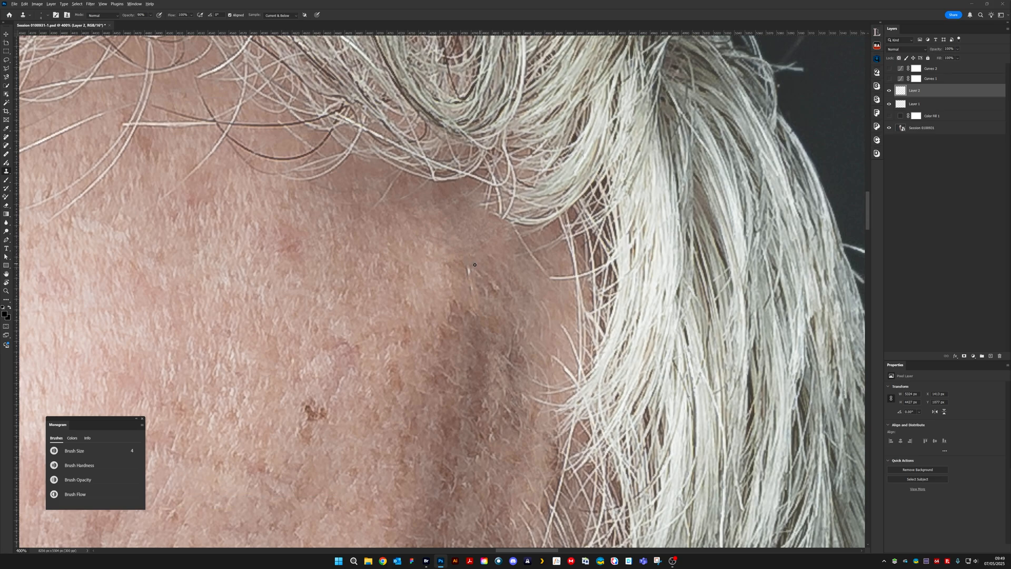
left_click_drag(469, 273, 496, 289)
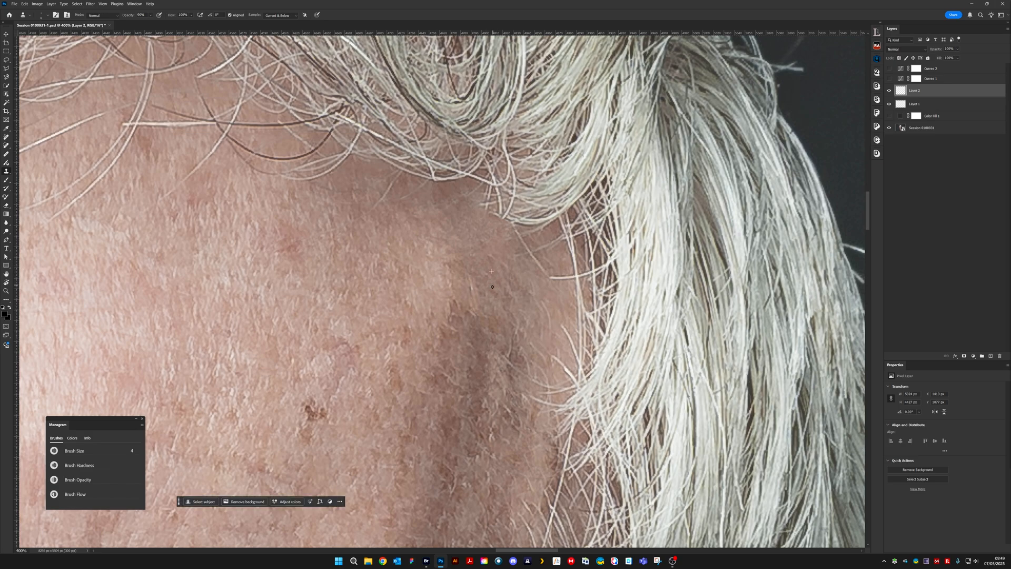
left_click(452, 290, "alt")
left_click(457, 299)
Compare the right temple before and after the retouch by hiding and showing Layer 2
scroll(522, 310, "down", 3)
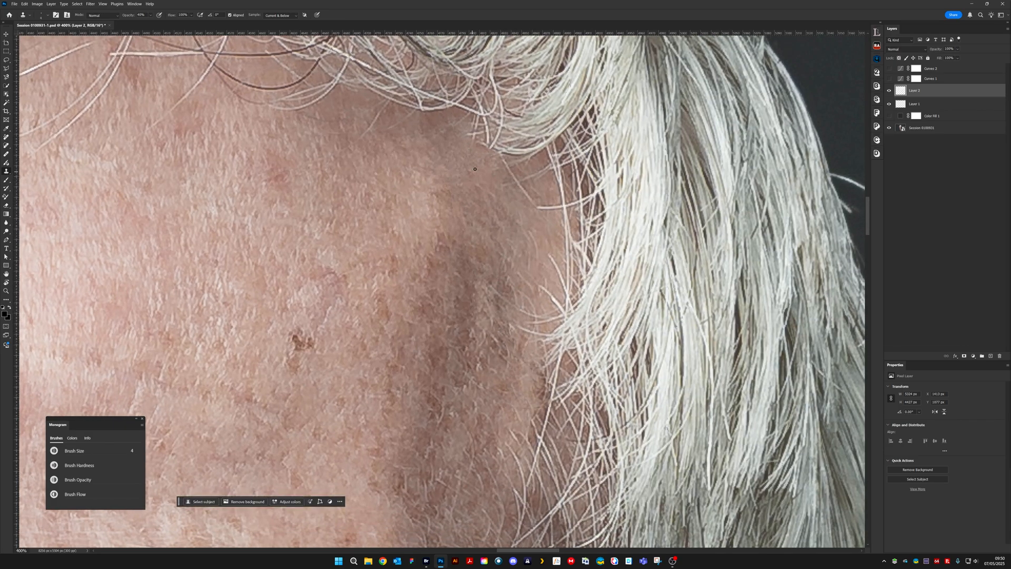
left_click_drag(465, 177, 526, 264)
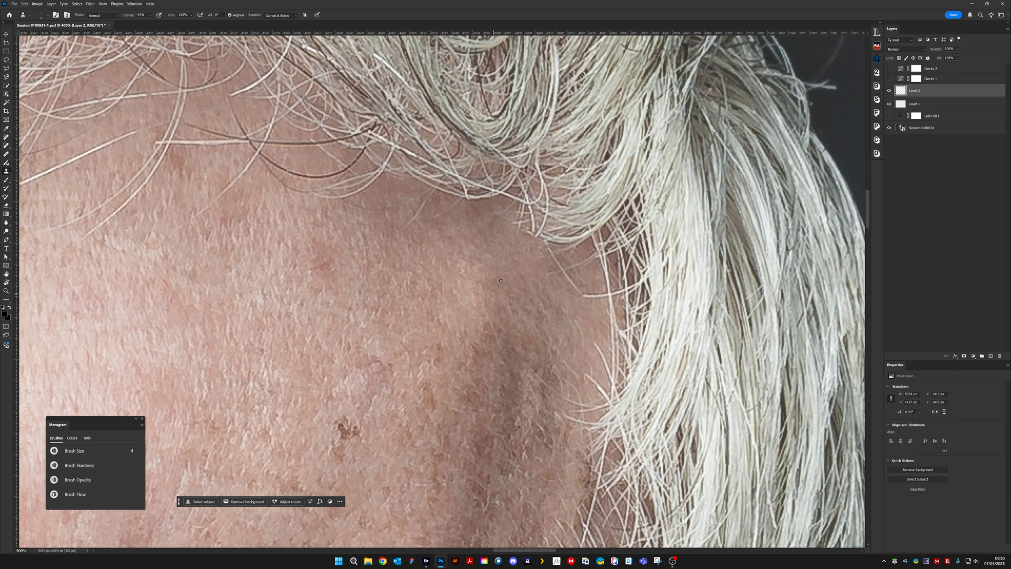
scroll(493, 279, "down", 3)
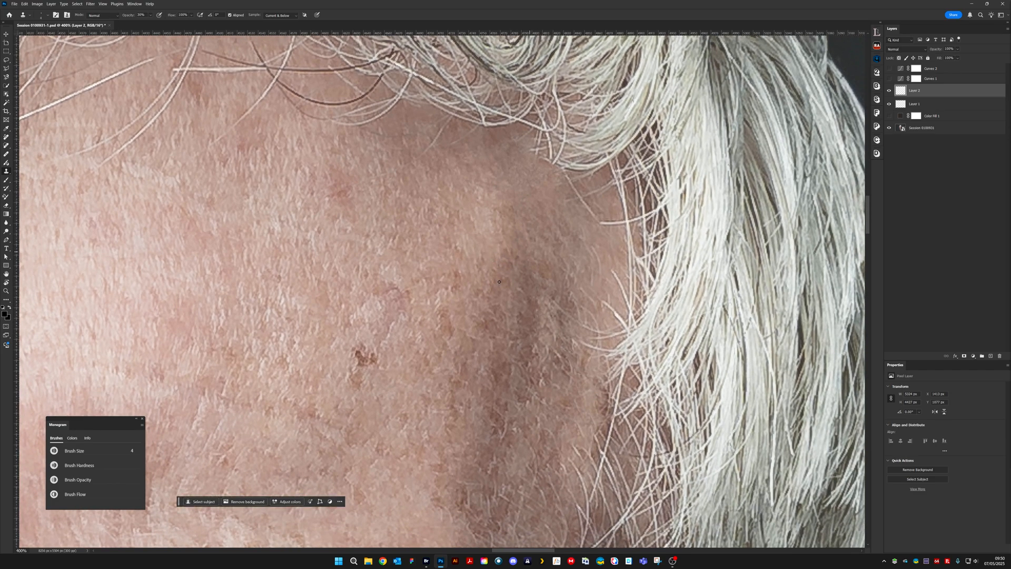
scroll(499, 282, "up", 2)
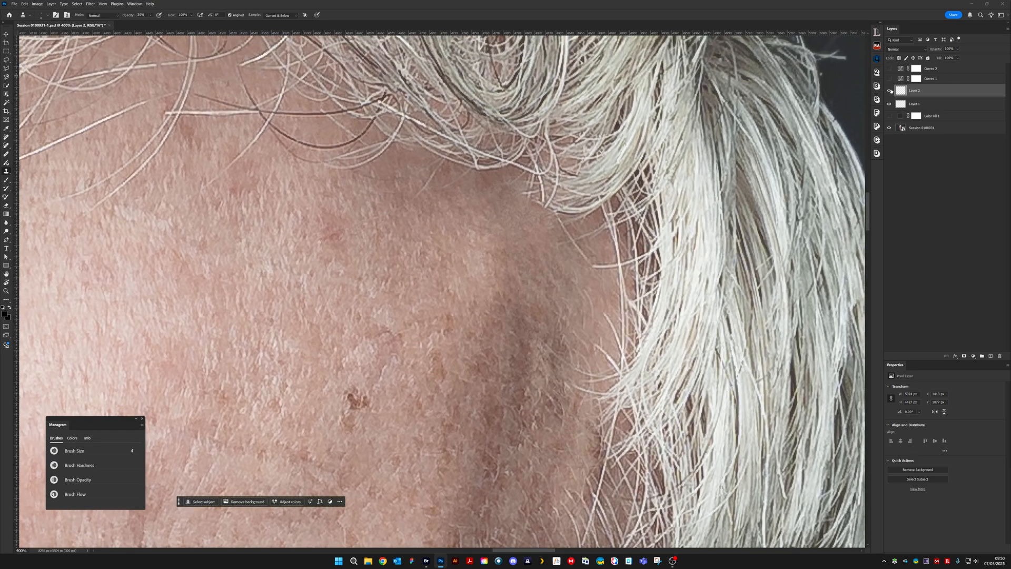
left_click(890, 90)
left_click(890, 90)
left_click(889, 91)
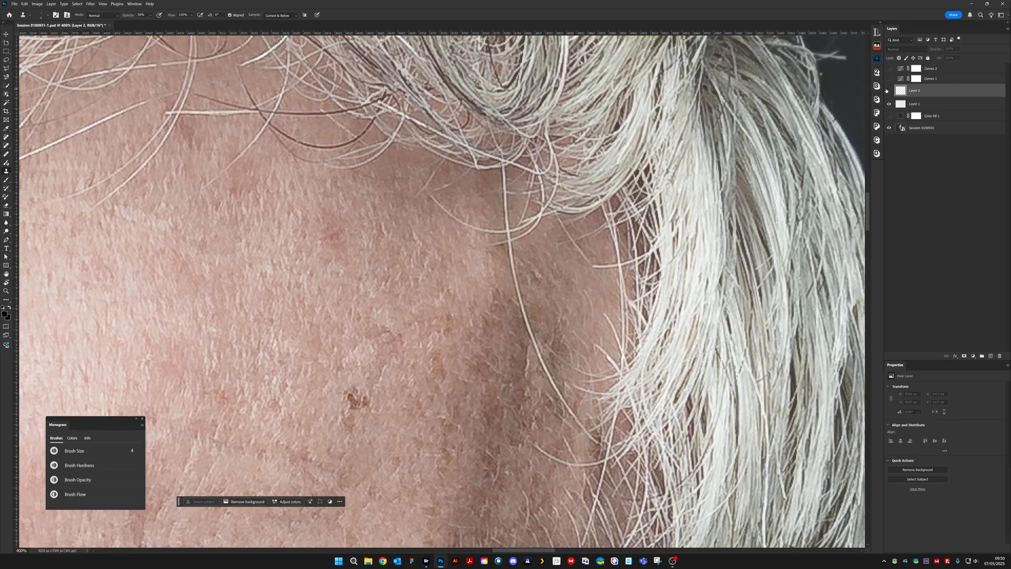
left_click(889, 91)
Clone over loose strands along the hairline above the right temple at 60% opacity with brush size 3
scroll(563, 257, "up", 5)
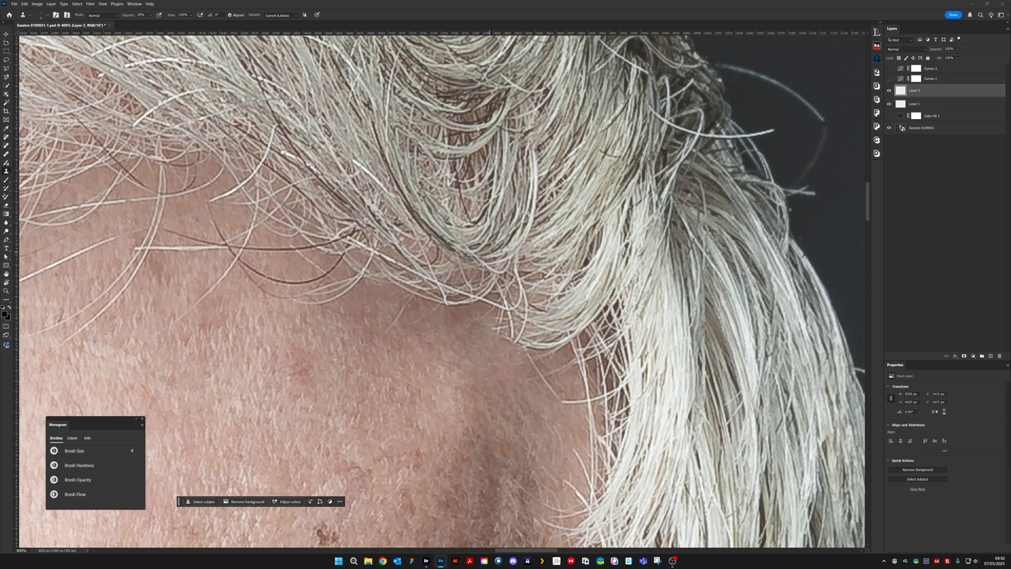
key("bracketleft")
key("bracketleft")
key("bracketright")
key("bracketright")
key("6")
left_click_drag(578, 235, 498, 308)
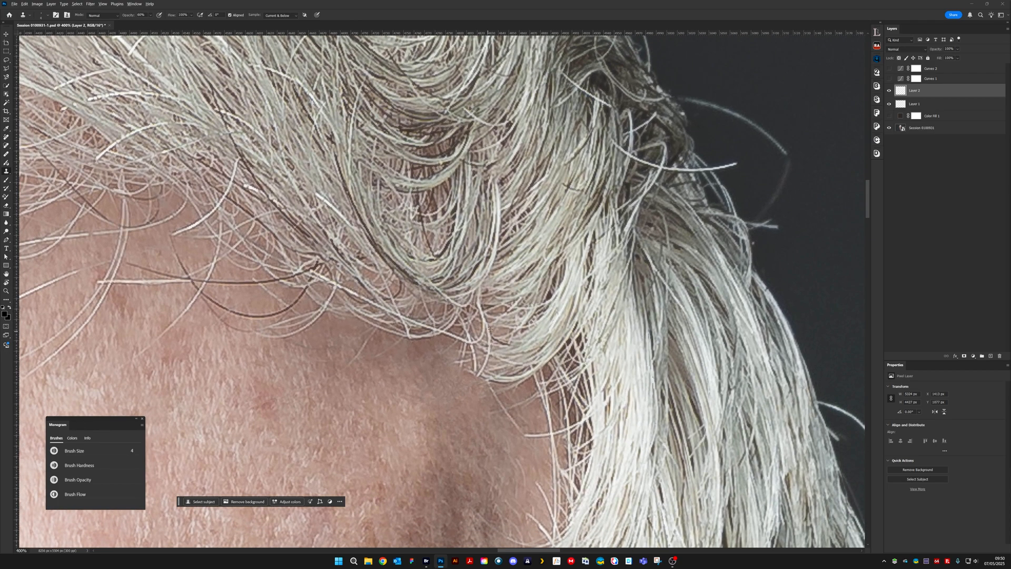
left_click(490, 329, "alt")
key("bracketleft")
key("bracketleft")
key("bracketright")
left_click(485, 307, "alt")
scroll(508, 359, "down", 3)
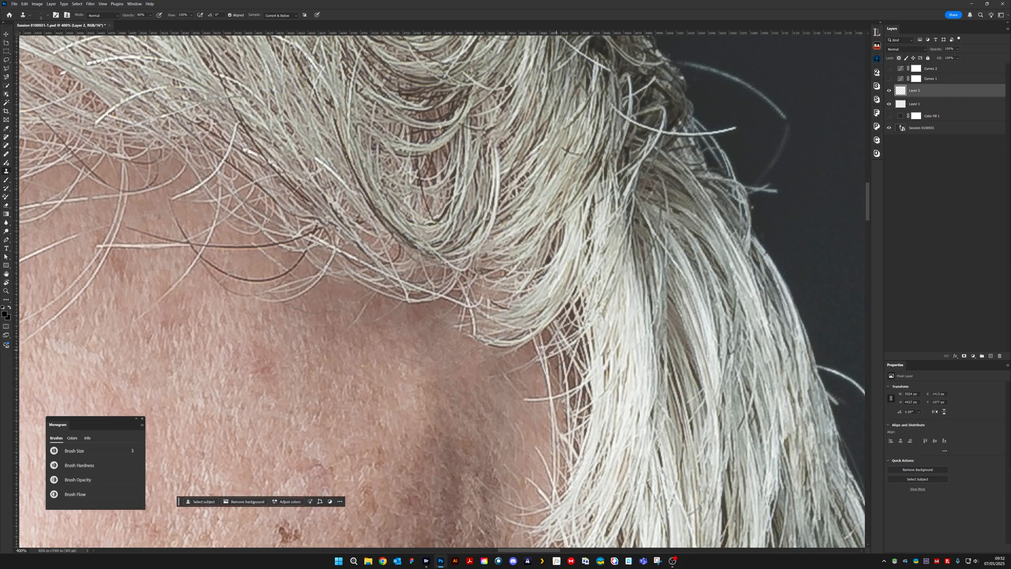
Tidy the fine crossing hairs where the swept hair meets the skin above the right temple with the Clone Stamp
left_click_drag(556, 349, 600, 284)
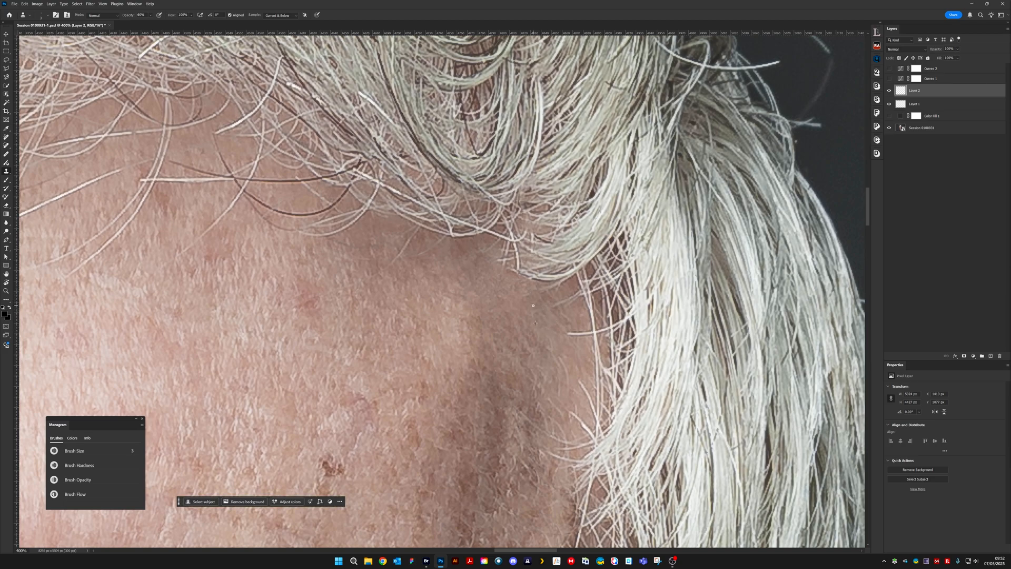
left_click_drag(545, 272, 515, 337)
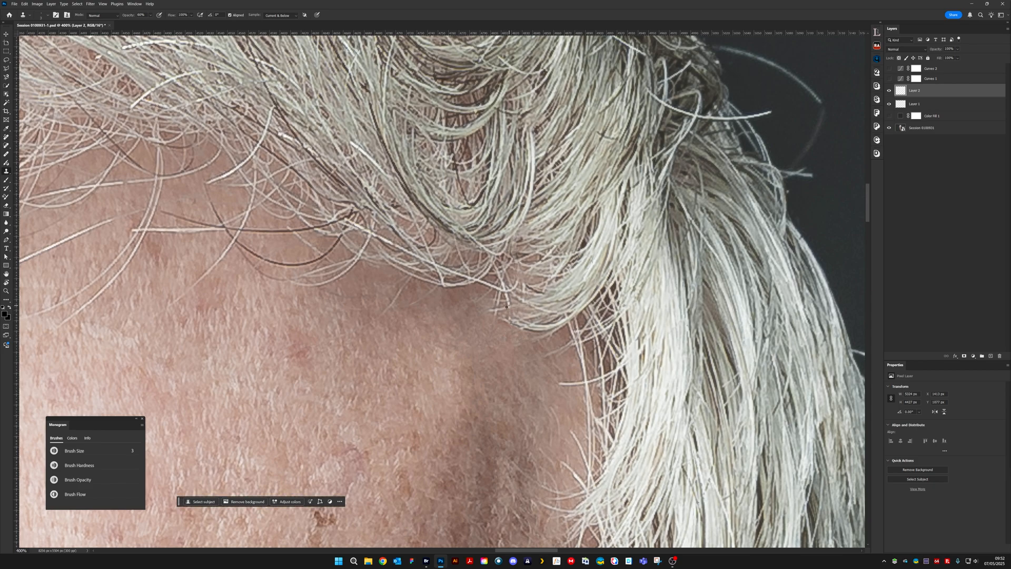
left_click(507, 307)
left_click_drag(511, 304, 512, 306)
left_click_drag(547, 254, 529, 265)
scroll(440, 311, "down", 5)
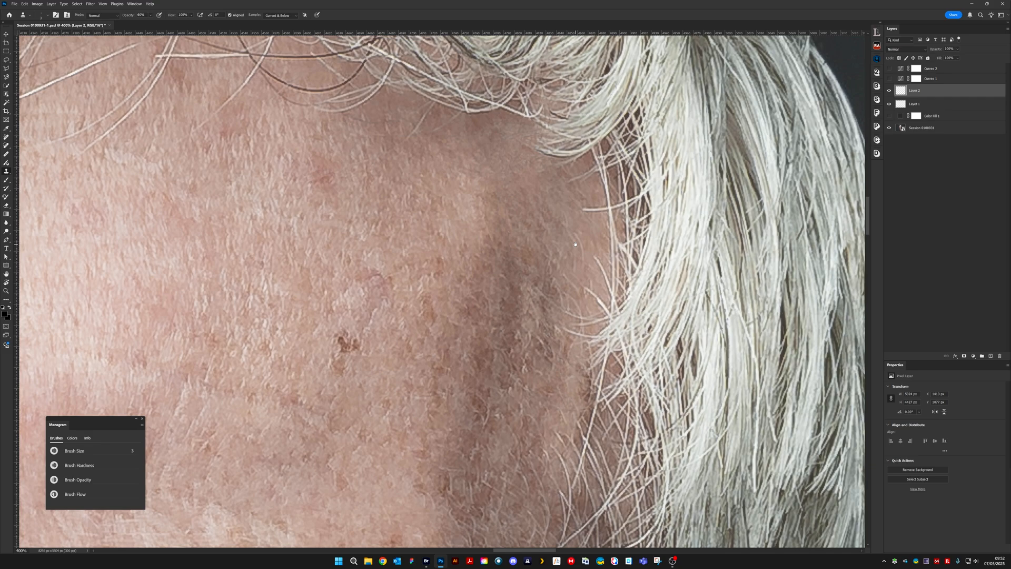
scroll(575, 244, "down", 1)
scroll(558, 273, "up", 5)
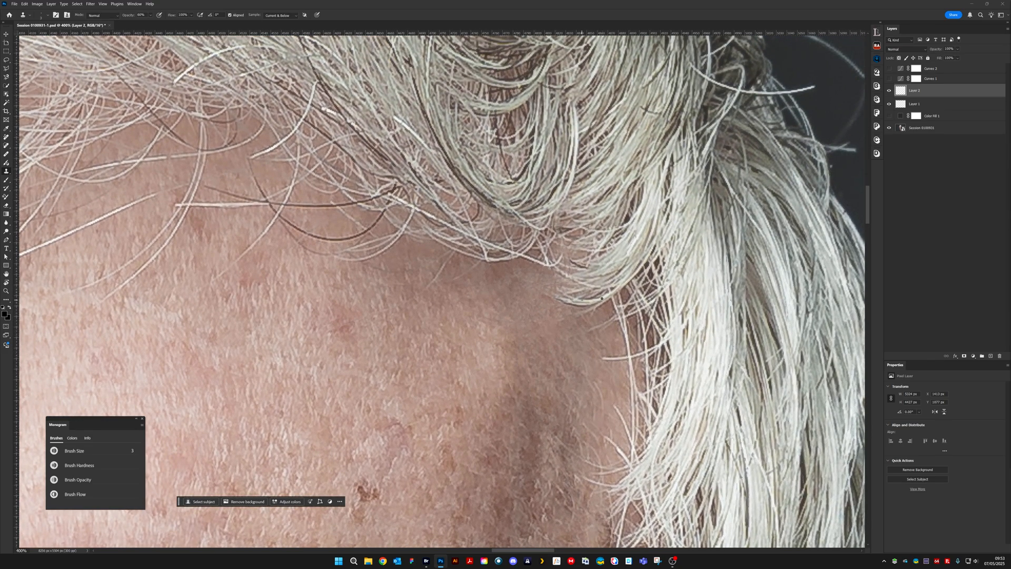
left_click_drag(489, 257, 529, 344)
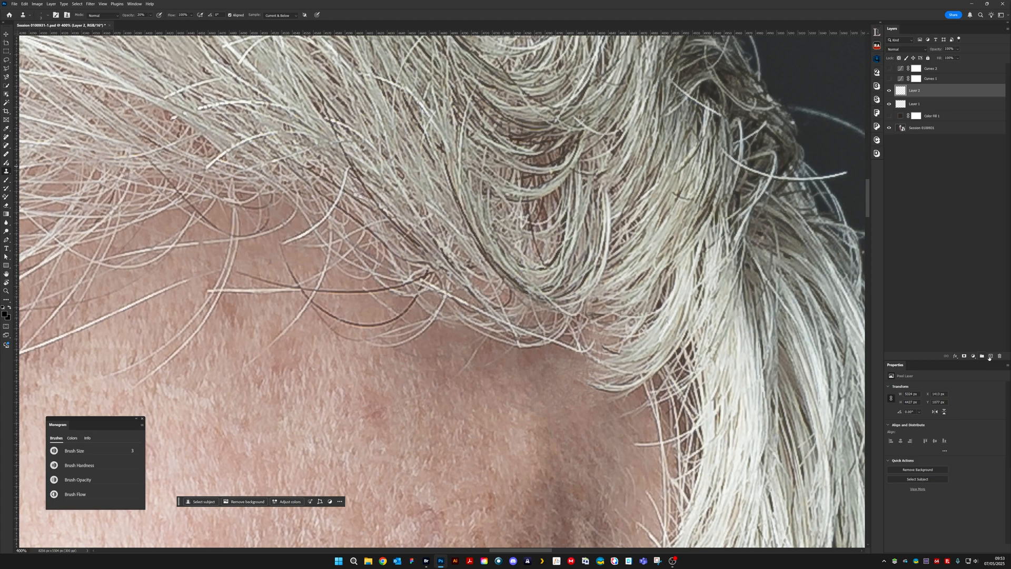
Add a new layer named Hair above Layer 2, and check the cloned patches against the solid colour fill
key("ctrl+shift+alt+n")
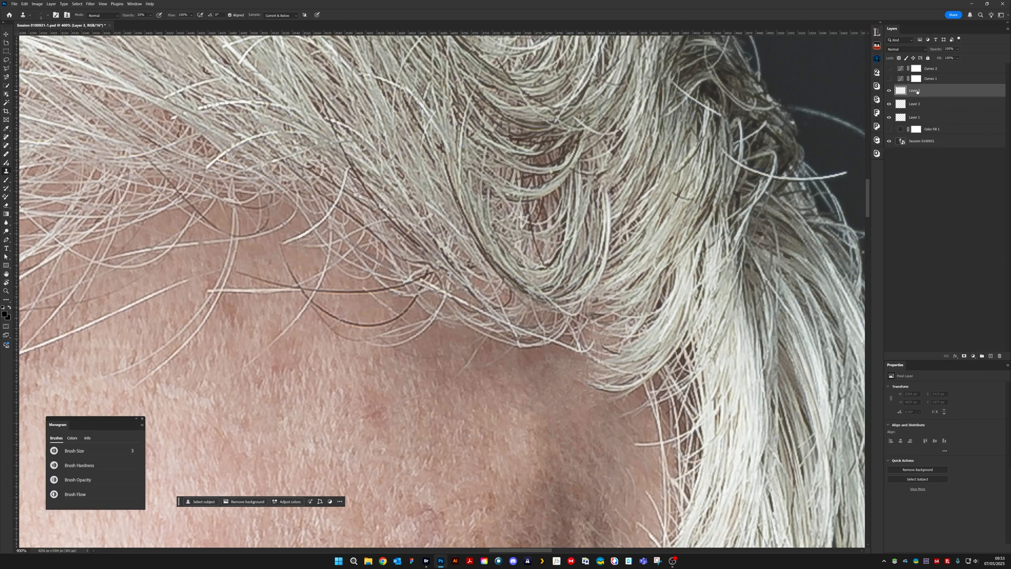
double_click(915, 90)
type("Hair")
key("Return")
left_click(889, 130)
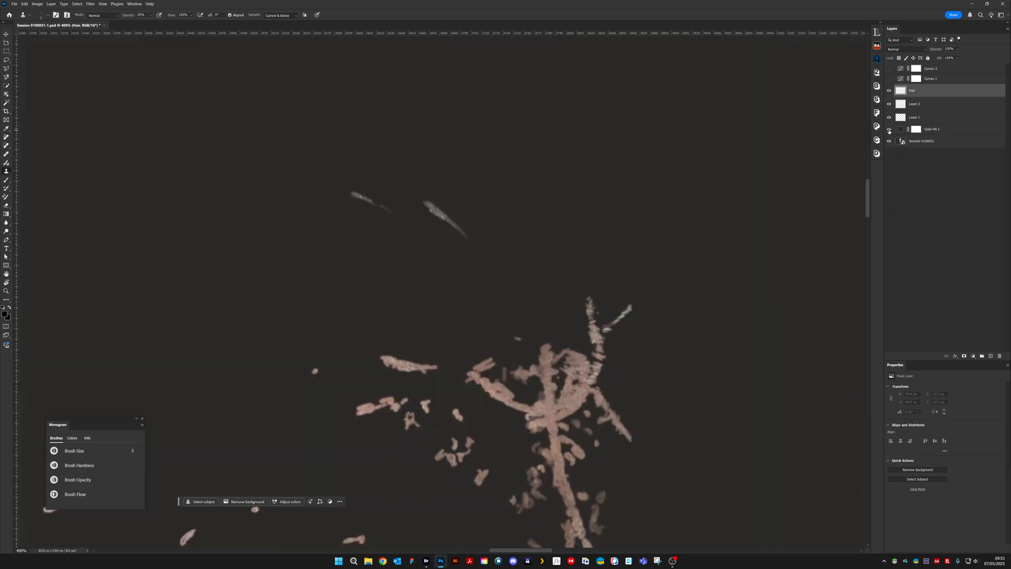
left_click(889, 130)
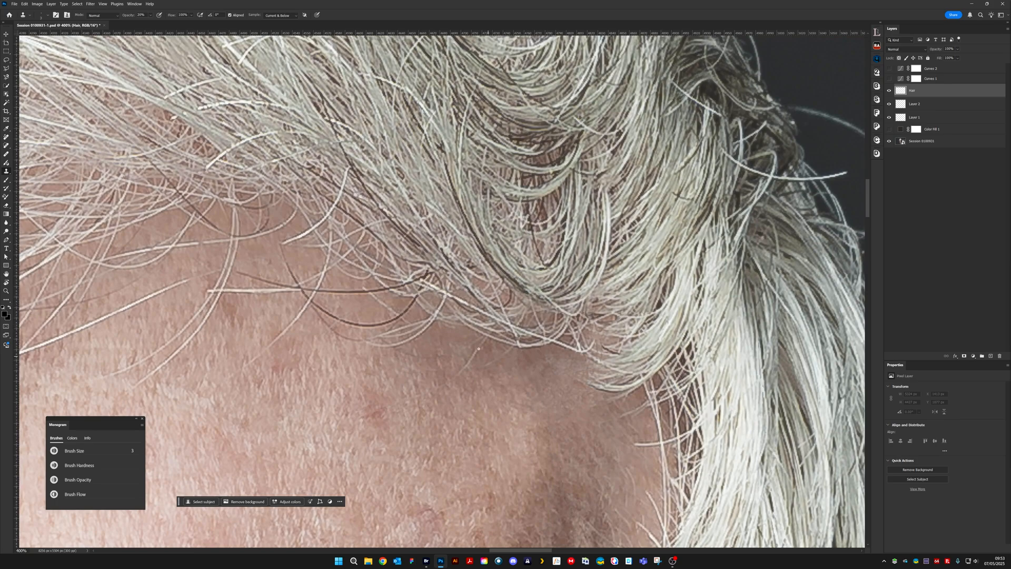
On Layer 2, clone skin at brush size 4 over the faint thin hairs just below the hairline
left_click(924, 104)
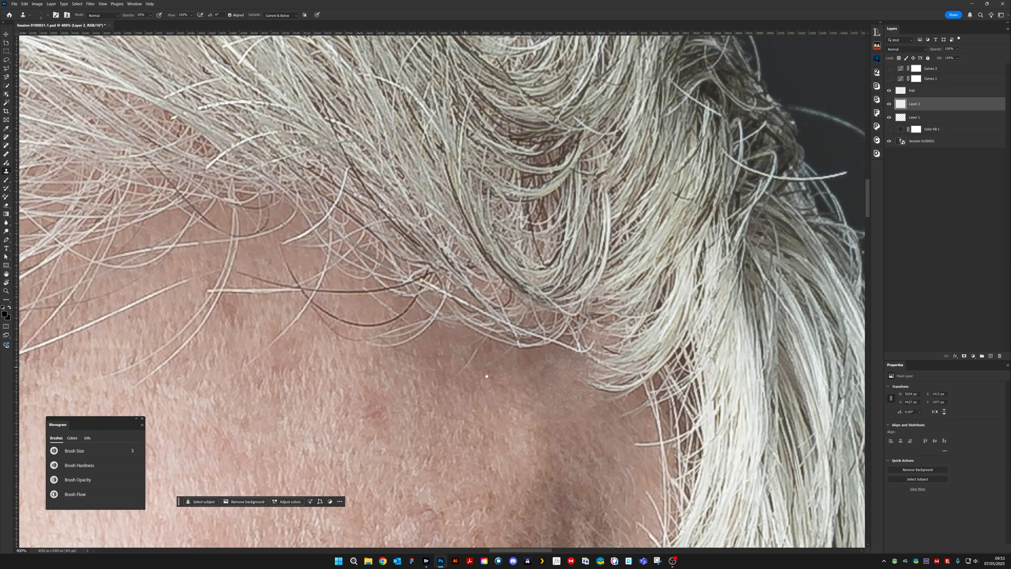
scroll(487, 376, "down", 3)
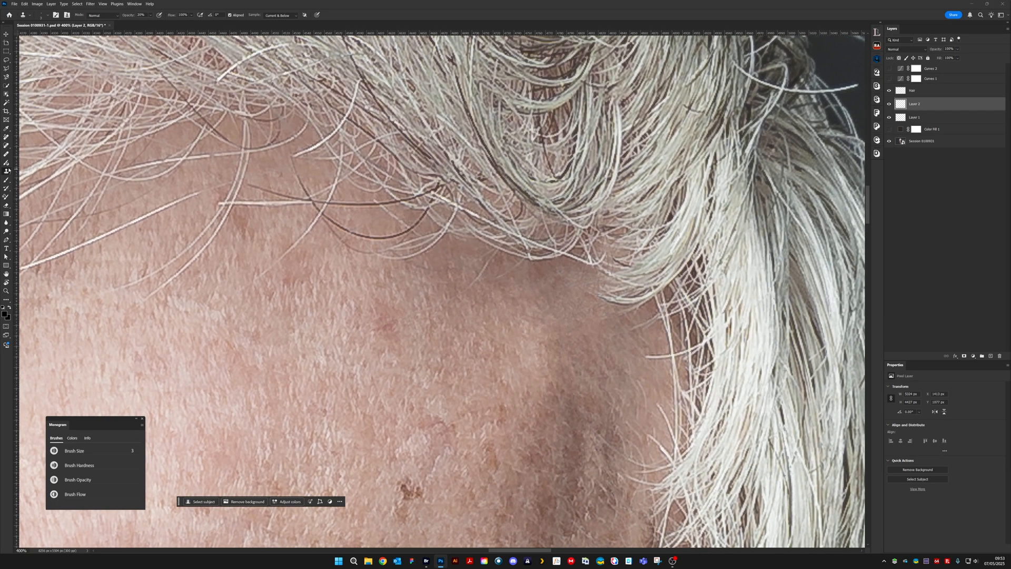
key("bracketright")
left_click_drag(489, 260, 484, 268)
left_click_drag(443, 283, 422, 270)
left_click_drag(365, 195, 437, 247)
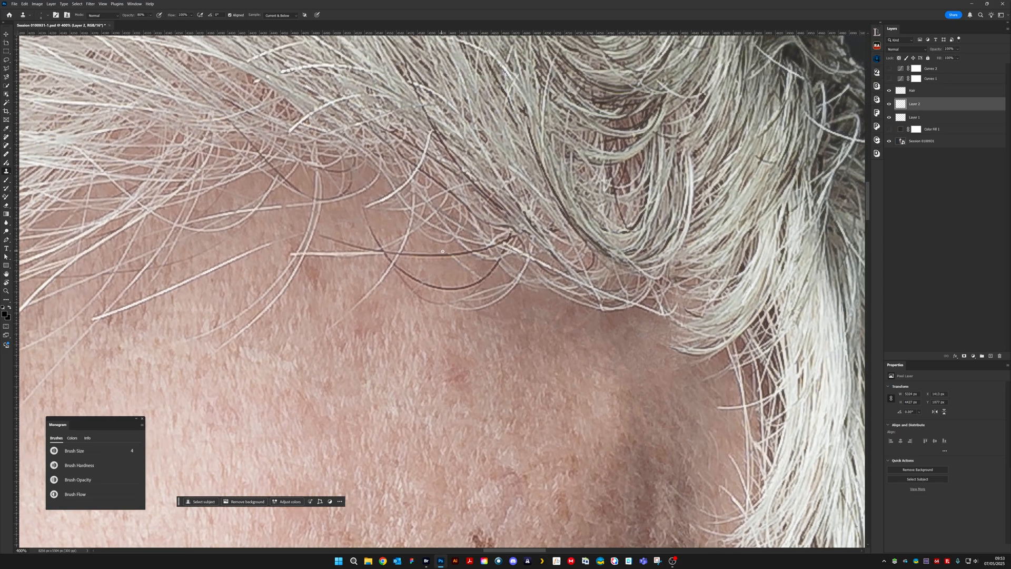
left_click(462, 275, "alt")
left_click(478, 277)
left_click(449, 260, "alt")
Clone skin at brush size 6 over the upper half of the straight light hair lying across the forehead
scroll(458, 265, "left", 10)
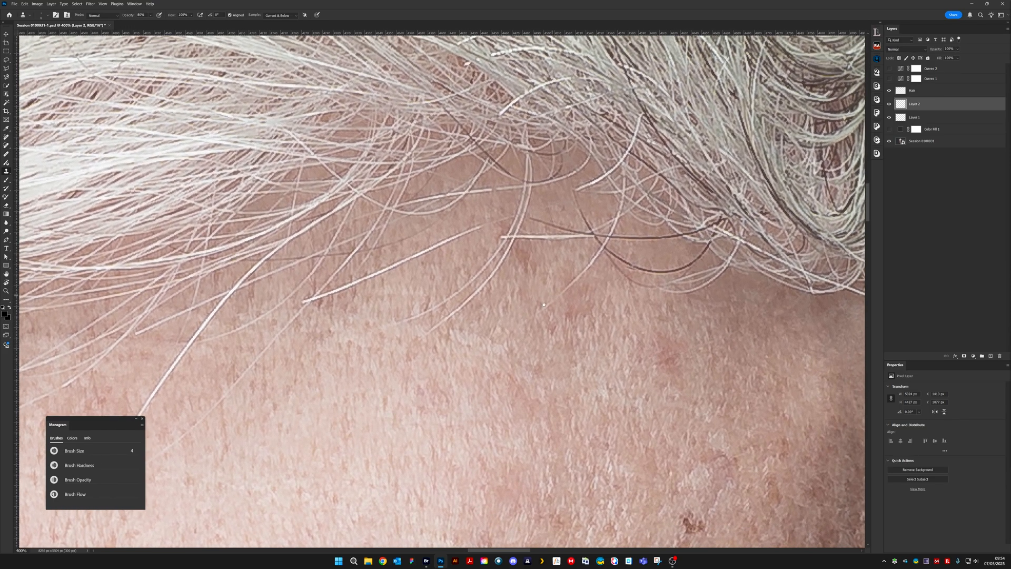
scroll(544, 304, "left", 4)
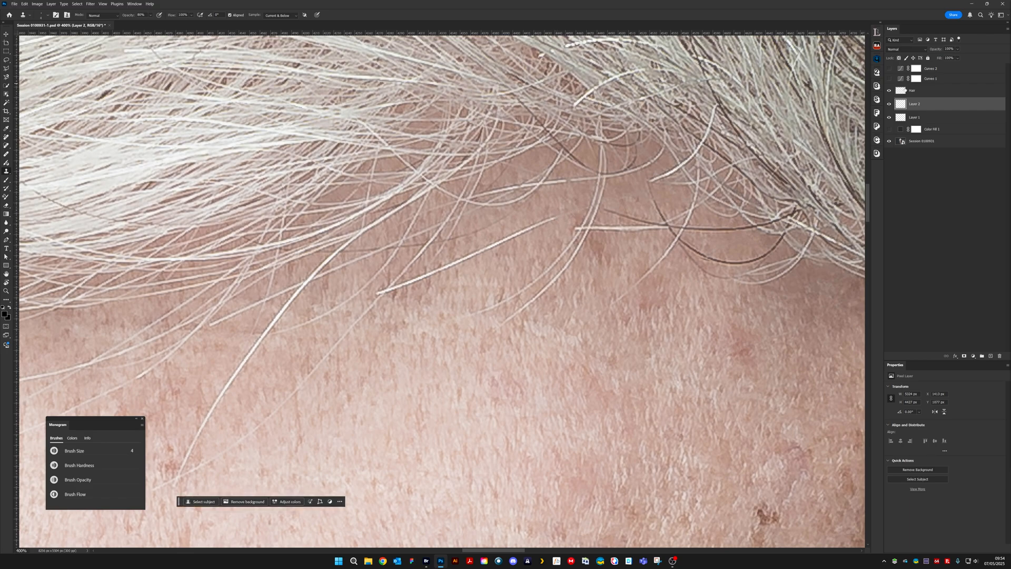
left_click(889, 129)
left_click(889, 129)
key("bracketright")
key("bracketright")
mouse_move(567, 224)
left_mouse_down()
mouse_move(579, 206)
mouse_move(524, 231)
mouse_move(542, 220)
mouse_move(519, 236)
left_mouse_up()
mouse_move(453, 264)
left_mouse_down()
mouse_move(476, 255)
mouse_move(460, 266)
mouse_move(493, 240)
left_mouse_up()
left_click(466, 258)
left_click(452, 265)
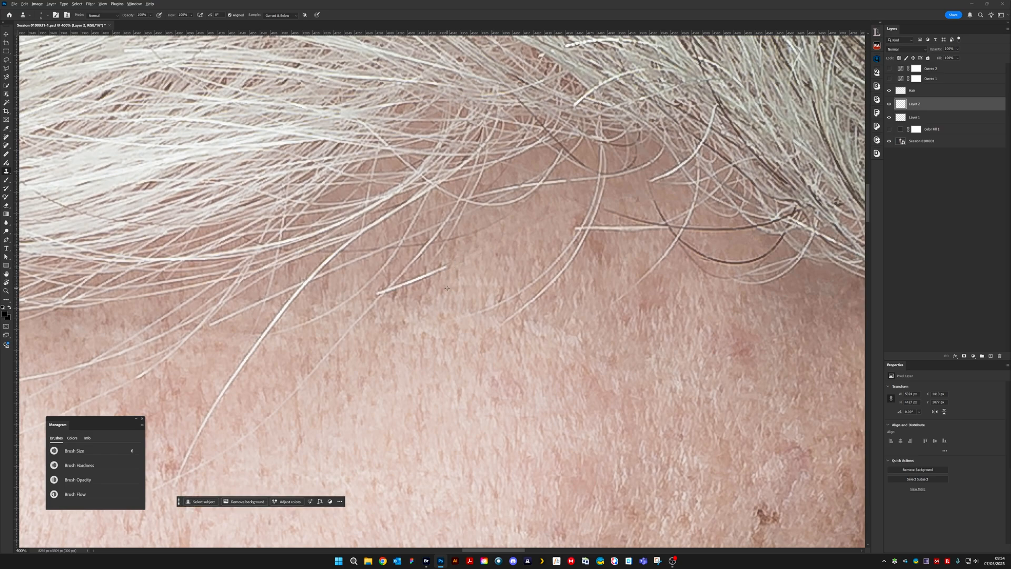
Clone out the rest of the straight forehead hair, finishing its tip with brush size 4
mouse_move(447, 267)
left_mouse_down()
mouse_move(402, 285)
mouse_move(393, 289)
left_mouse_up()
key("bracketleft")
key("bracketleft")
left_click_drag(385, 291, 379, 292)
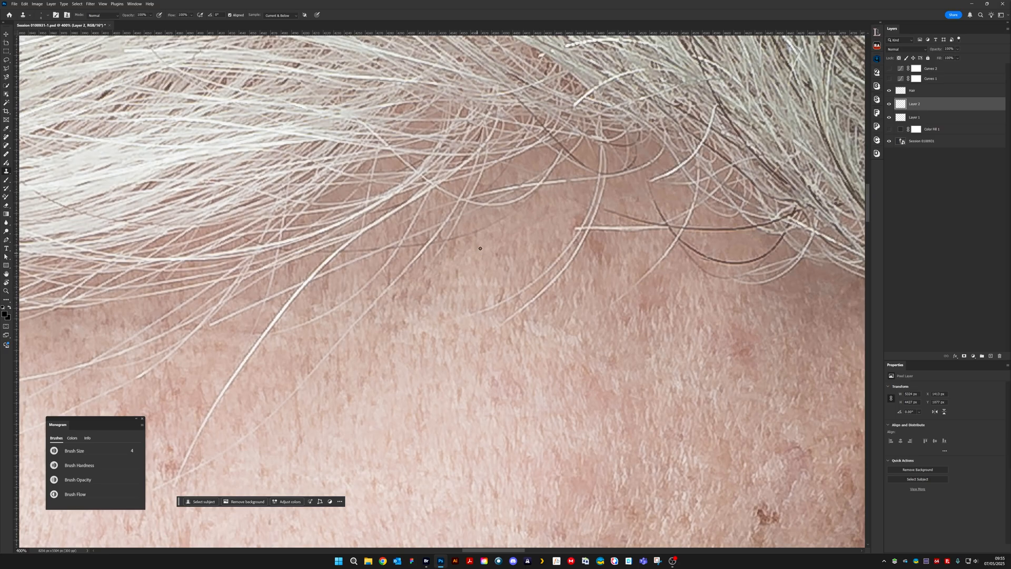
Examine the cloned forehead and hairline at several zoom levels
left_click_drag(450, 254, 501, 261)
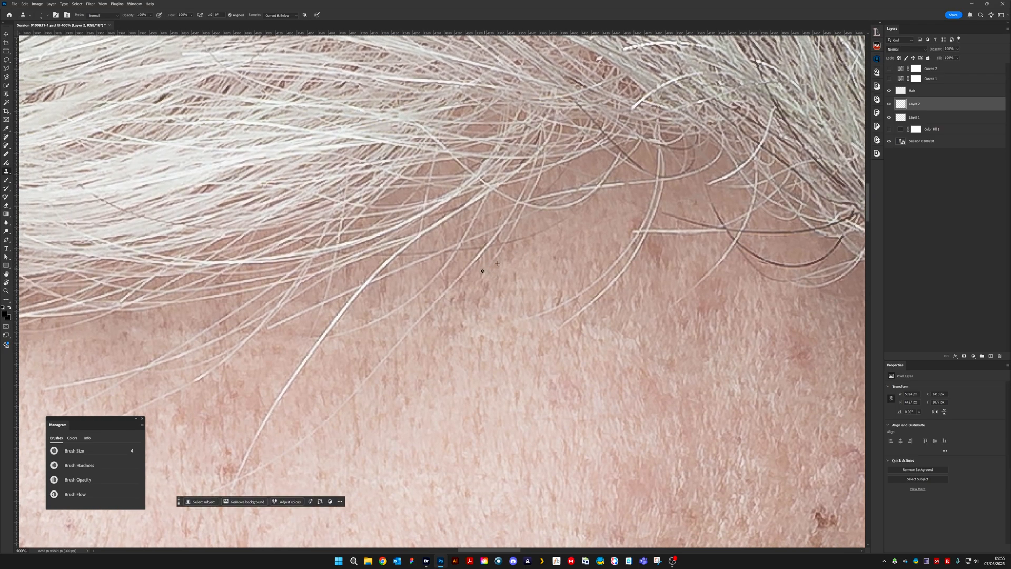
scroll(510, 278, "down", 5)
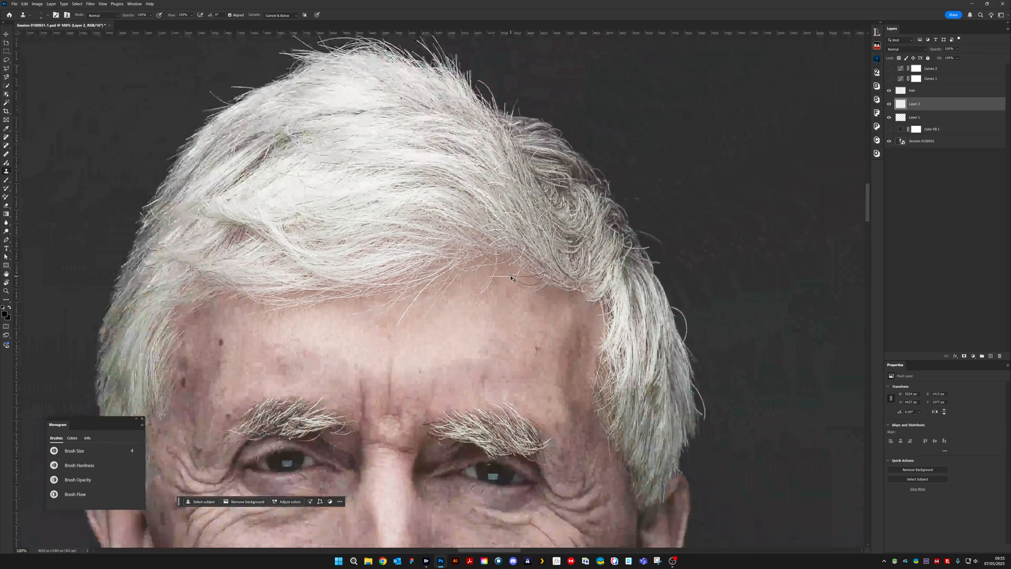
scroll(511, 278, "up", 3)
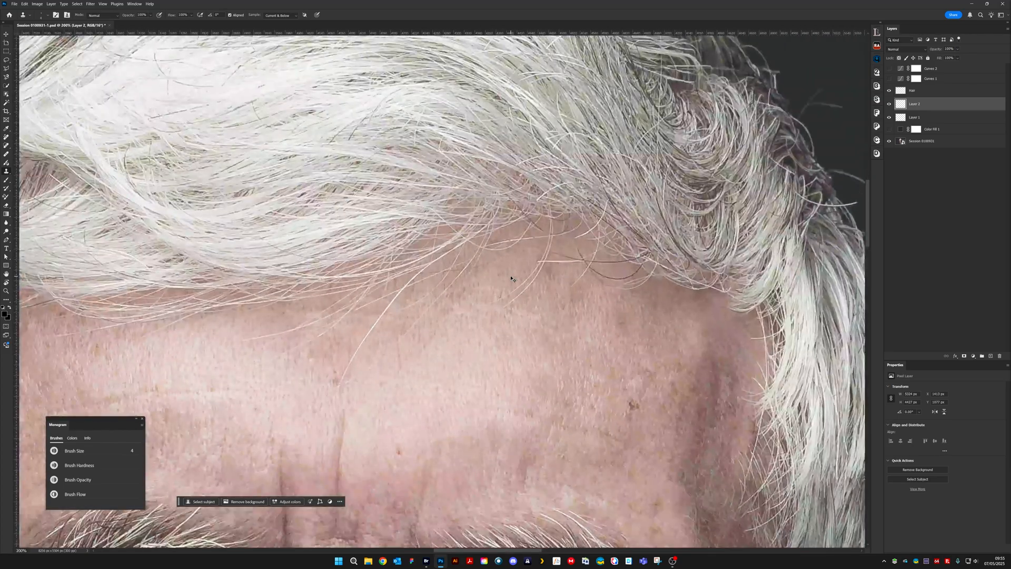
scroll(510, 278, "down", 3)
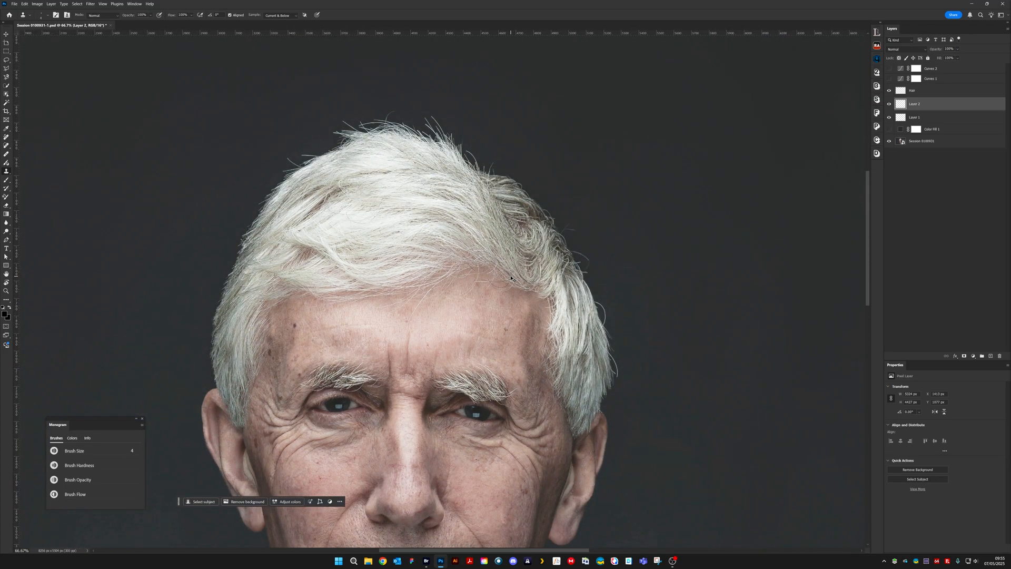
scroll(511, 278, "up", 2)
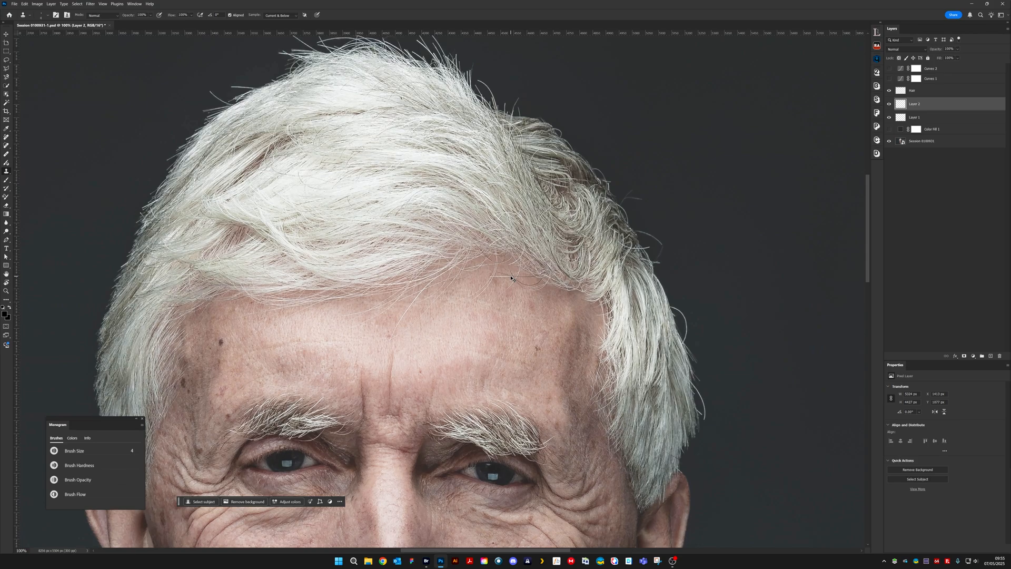
scroll(510, 278, "up", 2)
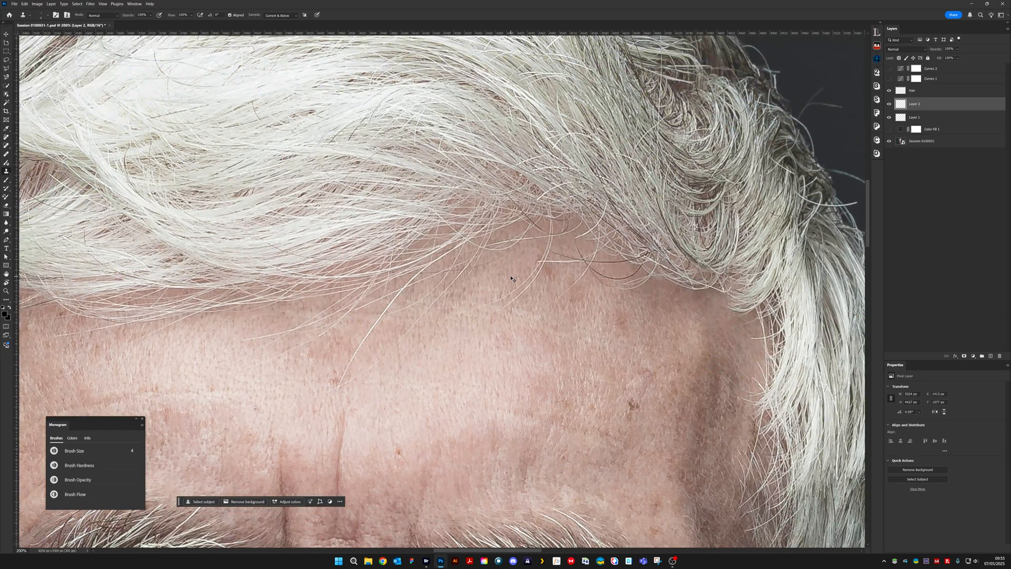
scroll(511, 278, "up", 2)
scroll(602, 295, "up", 1)
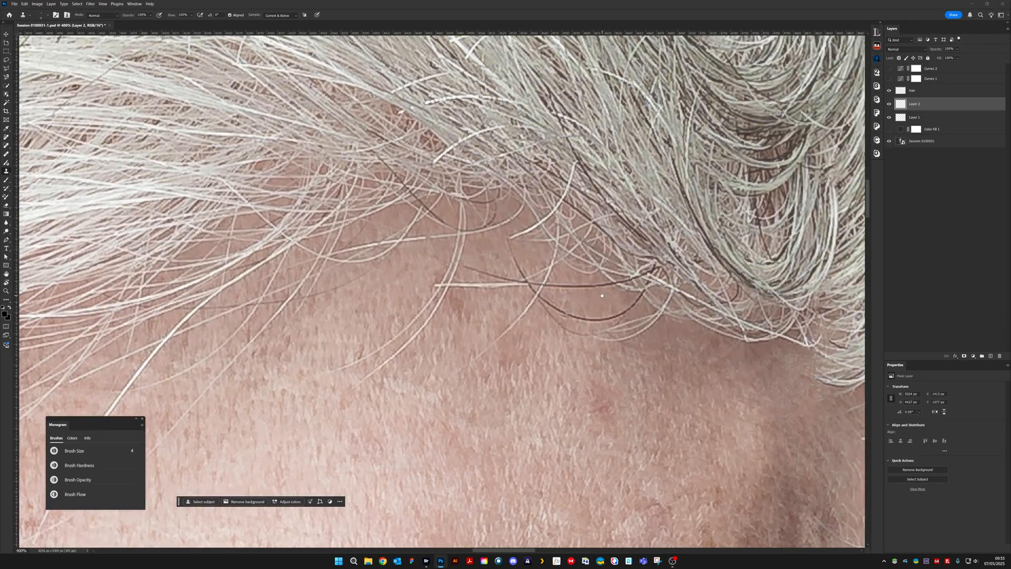
With brush size 3, clone skin over the straight light hair lying horizontally below the hairline
left_click_drag(601, 294, 643, 264)
left_click(473, 250, "alt")
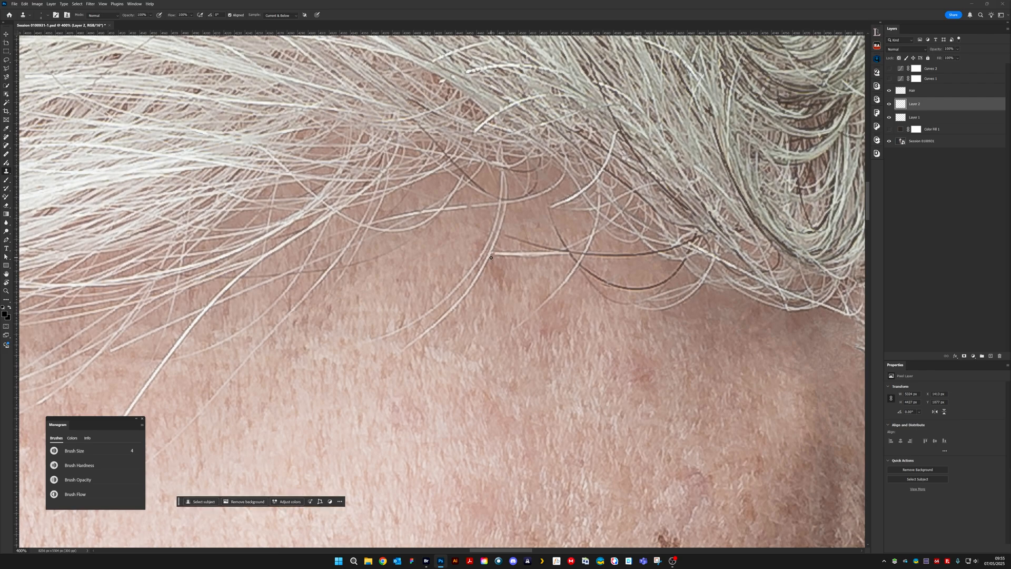
left_click(496, 245, "alt")
key("bracketleft")
key("bracketleft")
left_click(487, 263, "alt")
left_click_drag(550, 254, 520, 252)
Clone skin at brush size 3 over the stray light hairs where the temple meets the side hair
scroll(657, 324, "down", 5)
scroll(621, 320, "right", 8)
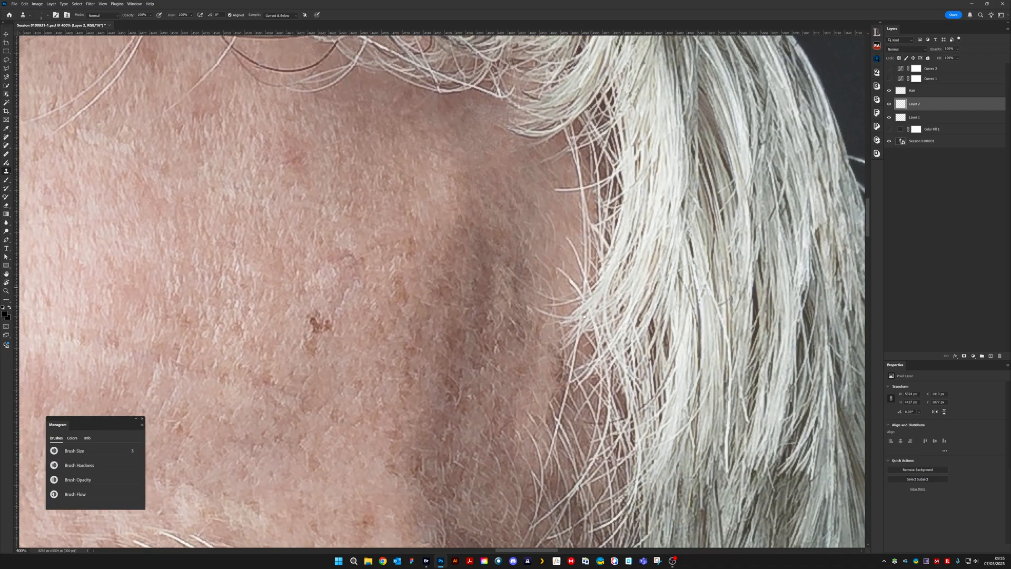
scroll(553, 311, "right", 5)
scroll(501, 300, "up", 4)
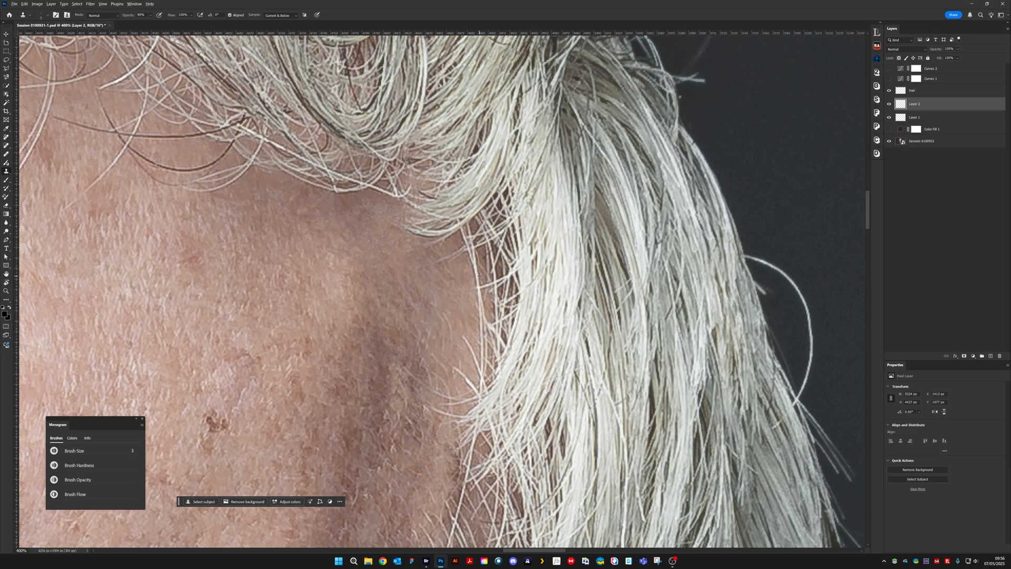
left_click_drag(482, 286, 490, 286)
left_click(491, 296, "alt")
left_click(499, 271, "alt")
left_click(506, 272, "alt")
left_click_drag(506, 282, 505, 282)
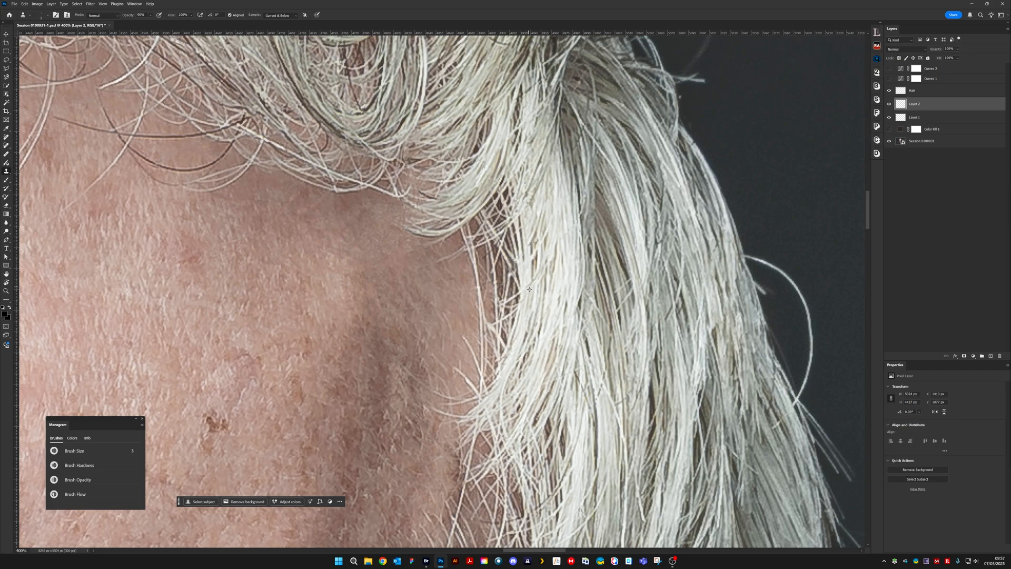
With brush size 9, clone background over the upper part of the curved hair looping out from the side of the head
left_click_drag(465, 257, 535, 247)
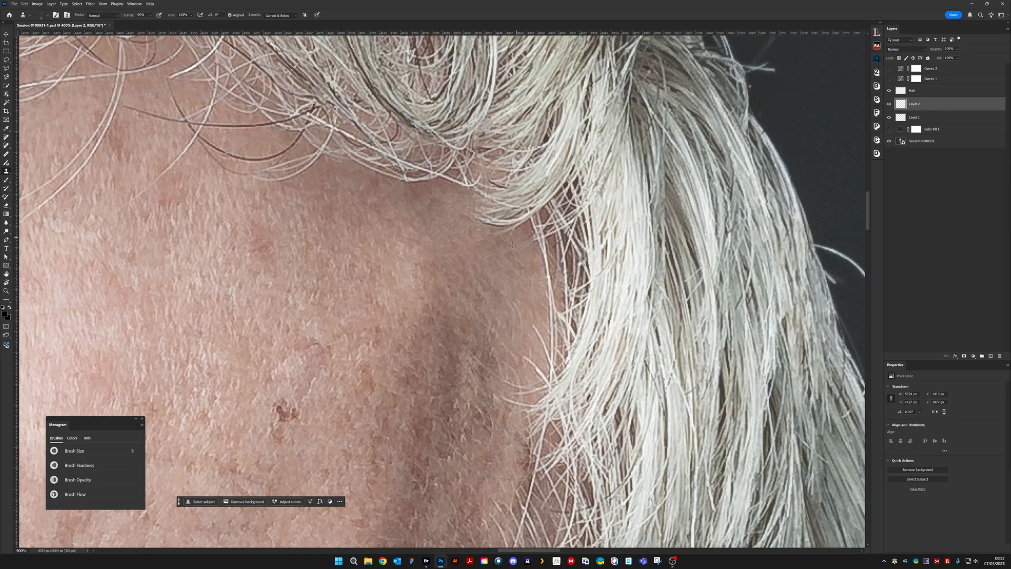
left_click_drag(846, 268, 543, 239)
left_click_drag(566, 189, 555, 230)
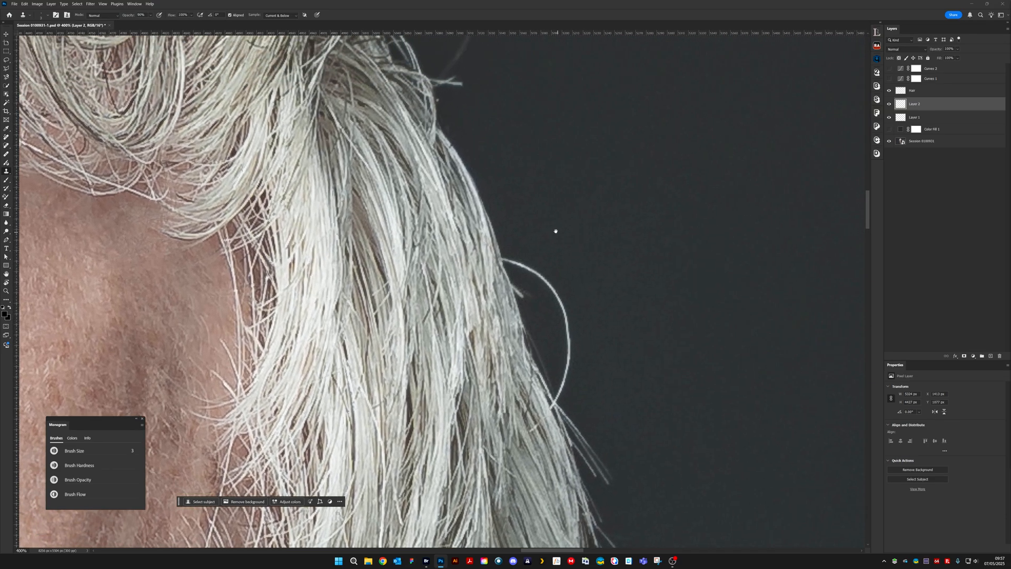
key("]")
key("]")
key("]")
key("]")
key("]")
key("]")
left_click(510, 247, "alt")
mouse_move(509, 259)
left_mouse_down()
mouse_move(554, 287)
mouse_move(566, 314)
mouse_move(533, 274)
left_mouse_up()
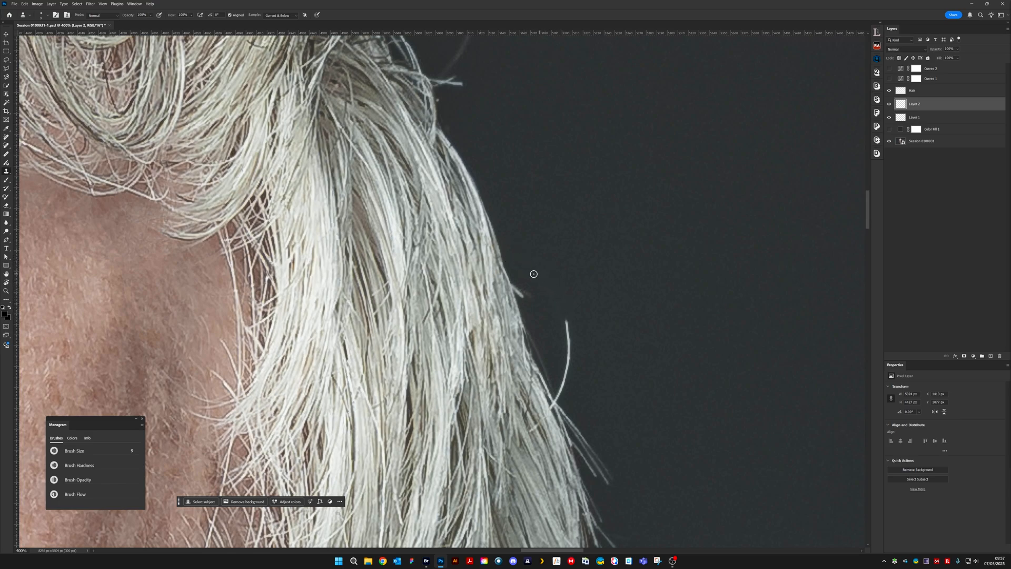
Clone out the rest of the looping hair, and clean the background around it with brush size 17
mouse_move(568, 403)
left_mouse_down()
mouse_move(559, 396)
mouse_move(570, 329)
mouse_move(568, 352)
left_mouse_up()
left_click(555, 298, "alt")
left_click_drag(562, 318, 565, 353)
key("]")
key("]")
key("]")
key("]")
key("]")
key("]")
key("]")
key("]")
left_click(540, 255, "alt")
left_click_drag(549, 292, 564, 339)
With a smaller brush, clone out the leftover stub of the looping hair along the outer hair edge
left_click_drag(621, 352, 570, 223)
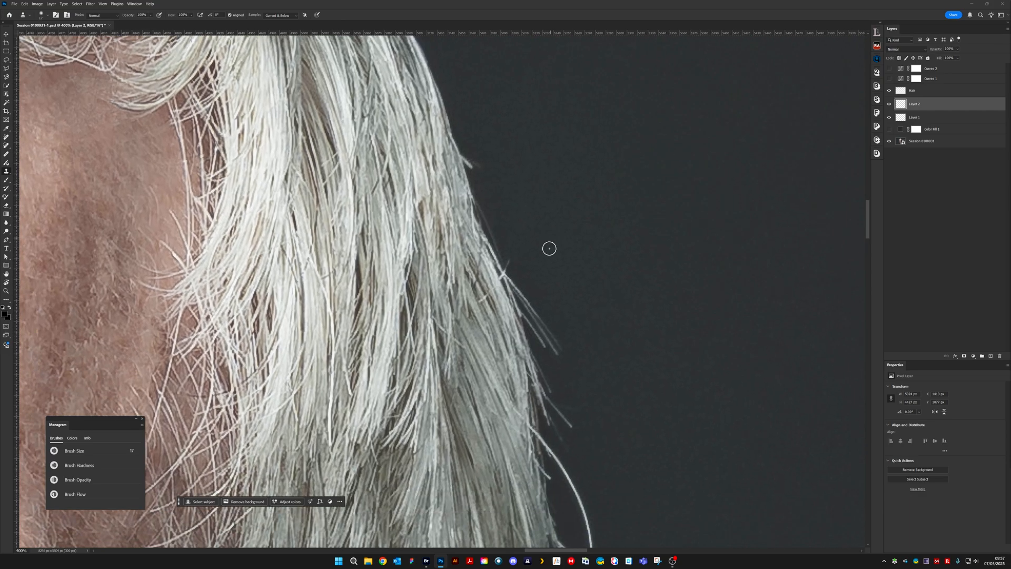
key("[")
key("[")
key("[")
key("[")
key("[")
key("[")
key("[")
key("[")
left_click(510, 246, "alt")
left_click_drag(508, 264, 508, 268)
key("[")
key("[")
mouse_move(503, 171)
left_mouse_down()
mouse_move(542, 326)
mouse_move(515, 326)
mouse_move(505, 310)
mouse_move(566, 341)
mouse_move(540, 259)
left_mouse_up()
At brush size 8, clone background over the fine wisps sticking out just below the removed stub
key("bracketright")
key("bracketright")
key("bracketright")
key("bracketright")
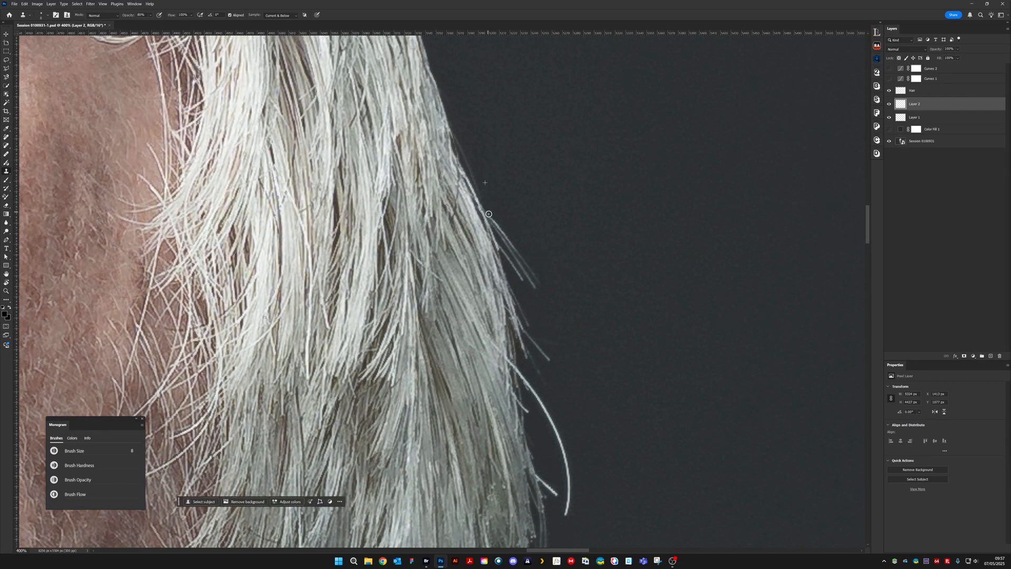
mouse_move(491, 215)
left_mouse_down()
mouse_move(537, 283)
mouse_move(502, 245)
mouse_move(516, 270)
left_mouse_up()
left_click(515, 250, "alt")
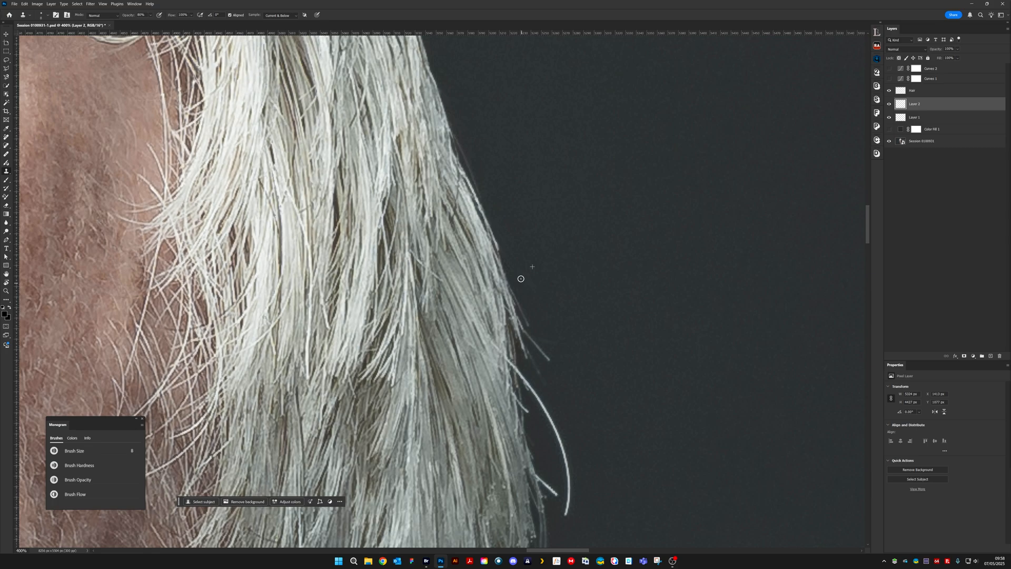
At 100% opacity, clone out the next thin wisp and the long curved hair hanging below it
left_click_drag(558, 315, 530, 283)
key("0")
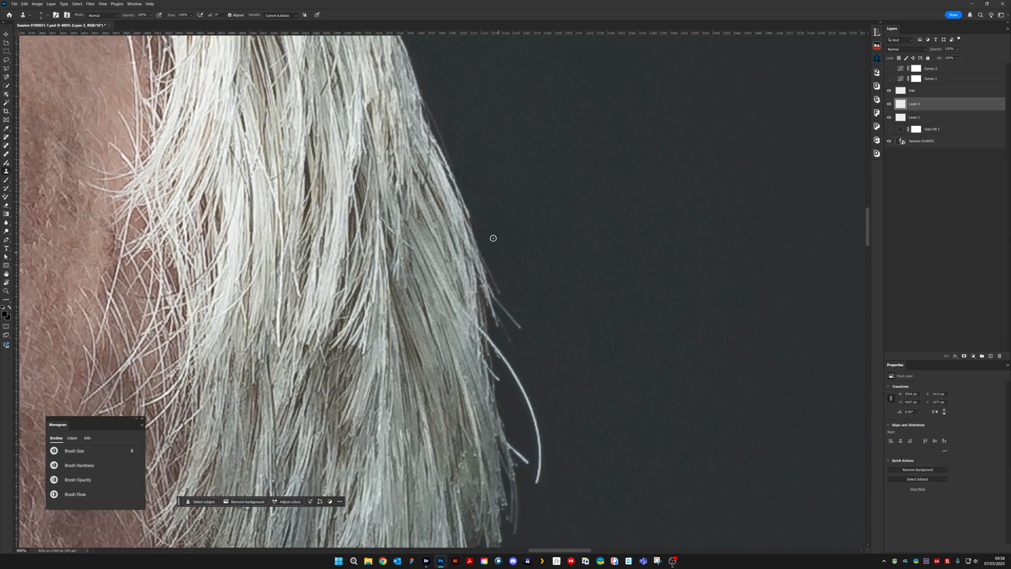
left_click(503, 276, "alt")
mouse_move(496, 289)
left_mouse_down()
mouse_move(522, 329)
mouse_move(527, 310)
left_mouse_up()
scroll(517, 325, "down", 3)
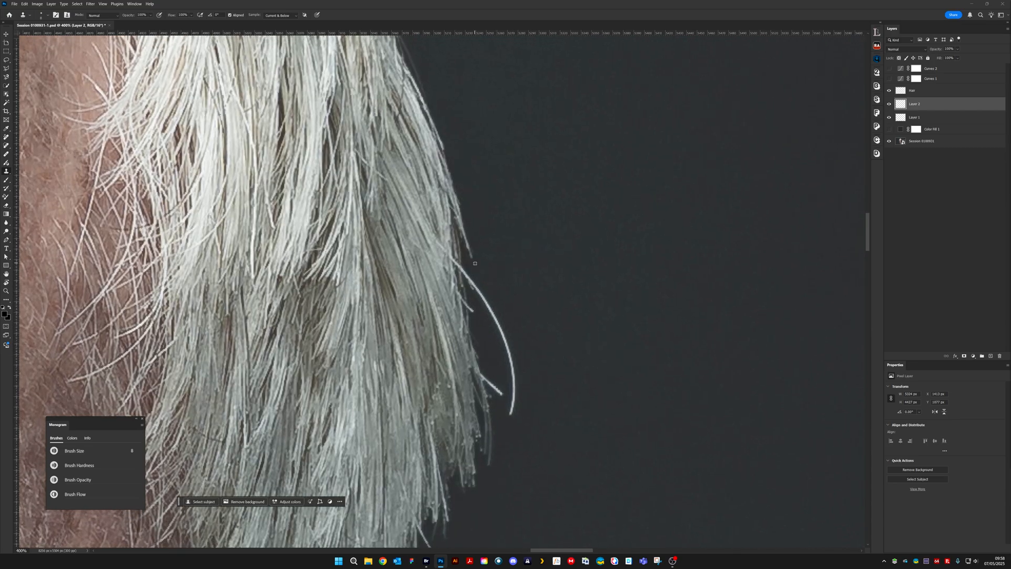
mouse_move(466, 268)
left_mouse_down()
mouse_move(510, 354)
mouse_move(509, 331)
mouse_move(510, 412)
mouse_move(510, 381)
left_mouse_up()
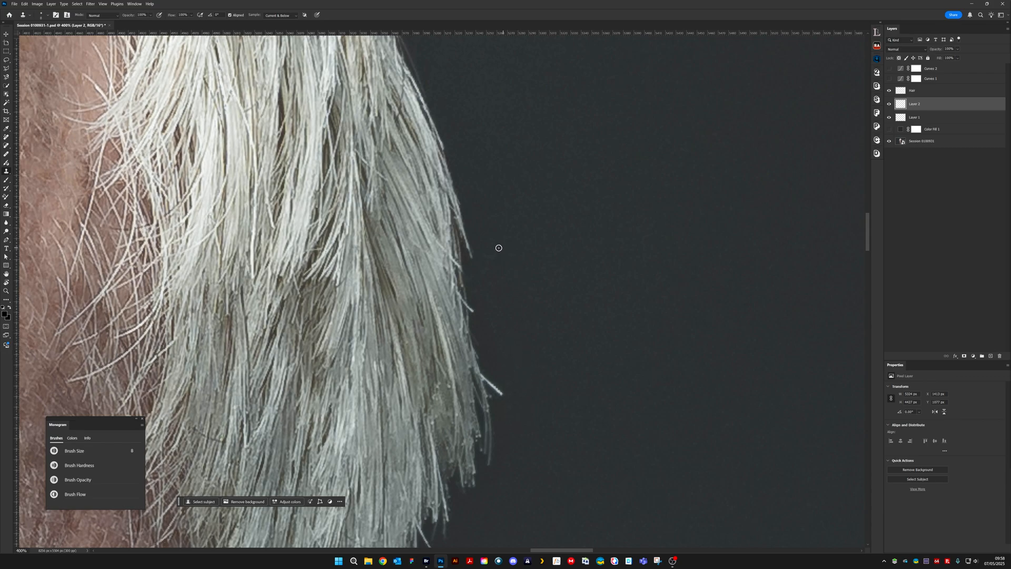
With brush size 4, clone out the short light hair jutting from the lower outer hair edge
key("bracketleft")
key("bracketleft")
key("bracketleft")
key("bracketleft")
left_click_drag(508, 302, 520, 273)
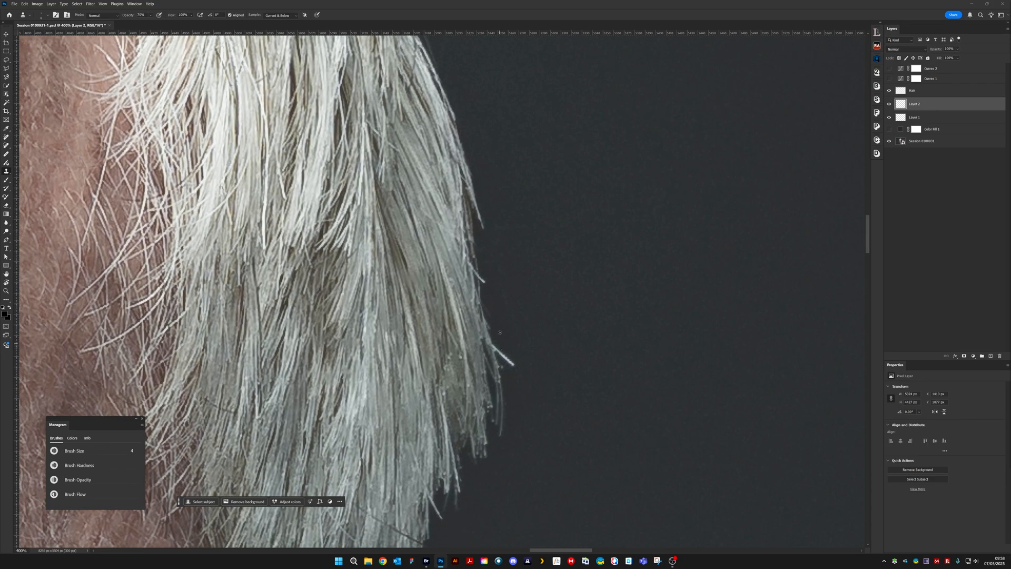
left_click_drag(495, 345, 495, 345)
mouse_move(502, 356)
left_mouse_down()
mouse_move(511, 363)
mouse_move(502, 368)
mouse_move(578, 259)
left_mouse_up()
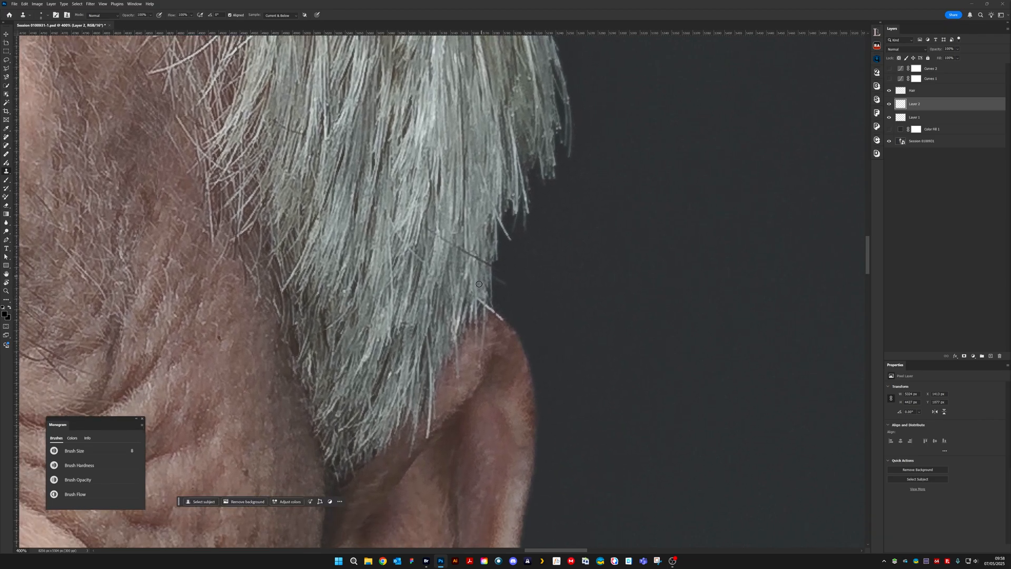
At 50% opacity and brush size 4, clone over the stray hair tips hanging across the upper ear
left_click_drag(459, 381, 493, 331)
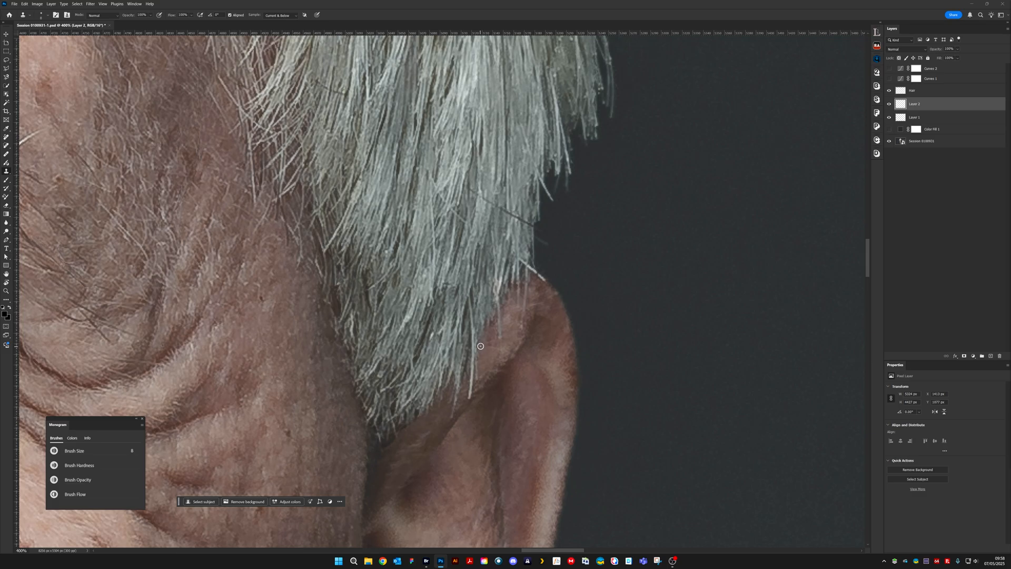
key("[")
key("[")
key("[")
key("5")
mouse_move(474, 357)
left_mouse_down()
mouse_move(469, 394)
mouse_move(470, 376)
left_mouse_up()
mouse_move(449, 407)
left_mouse_down()
mouse_move(456, 399)
mouse_move(452, 409)
left_mouse_up()
left_click_drag(370, 406, 368, 416)
left_click_drag(496, 322, 500, 338)
left_click(491, 283, "alt")
mouse_move(499, 279)
left_mouse_down()
mouse_move(498, 301)
mouse_move(493, 294)
left_mouse_up()
Clone out the light hair lying across the top edge of the ear
left_click_drag(544, 245, 521, 340)
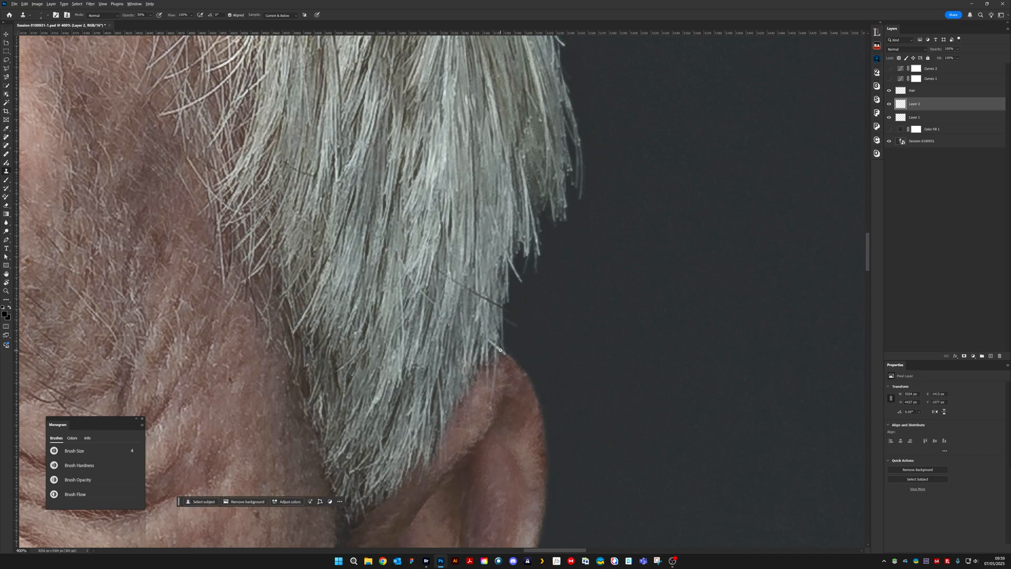
left_click_drag(490, 342, 505, 354)
left_click_drag(492, 374, 492, 373)
Examine the ear, earlobe and adjacent cheek for remaining stray hairs and fuzz
key("8")
scroll(574, 274, "down", 5)
scroll(574, 274, "left", 2)
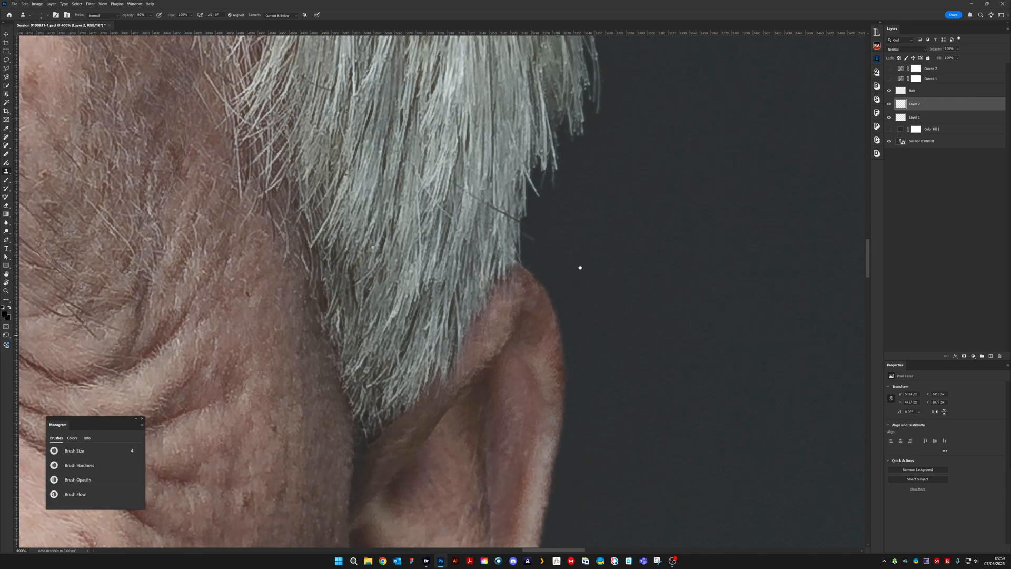
scroll(564, 269, "down", 5)
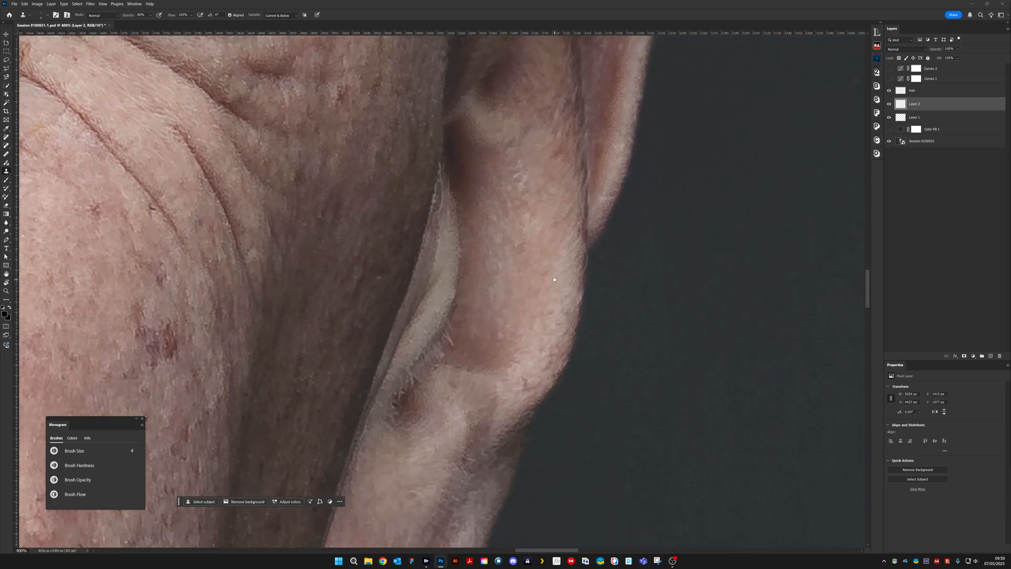
scroll(541, 293, "left", 3)
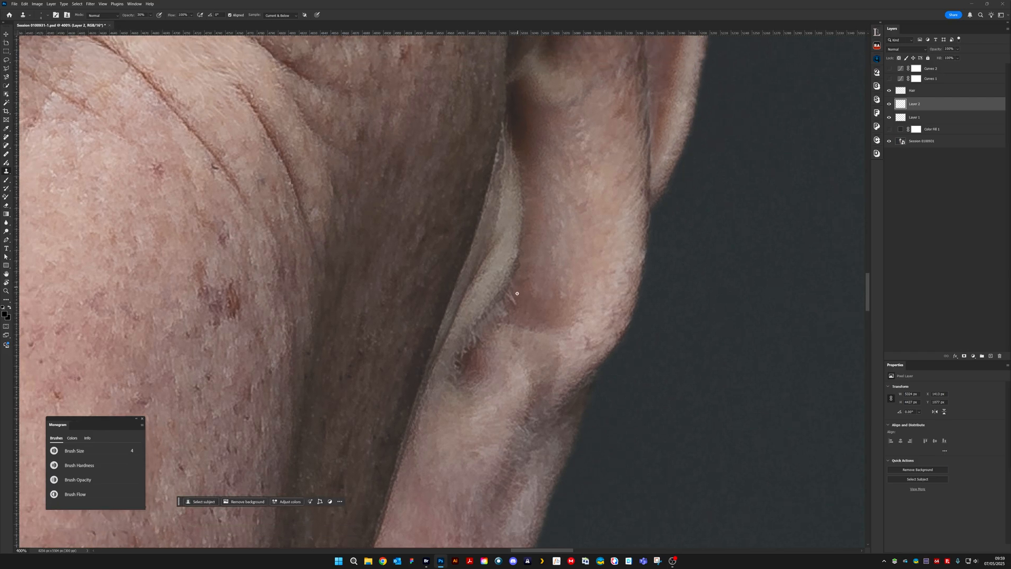
key("3")
scroll(524, 344, "down", 5)
scroll(549, 275, "left", 2)
scroll(535, 332, "up", 2)
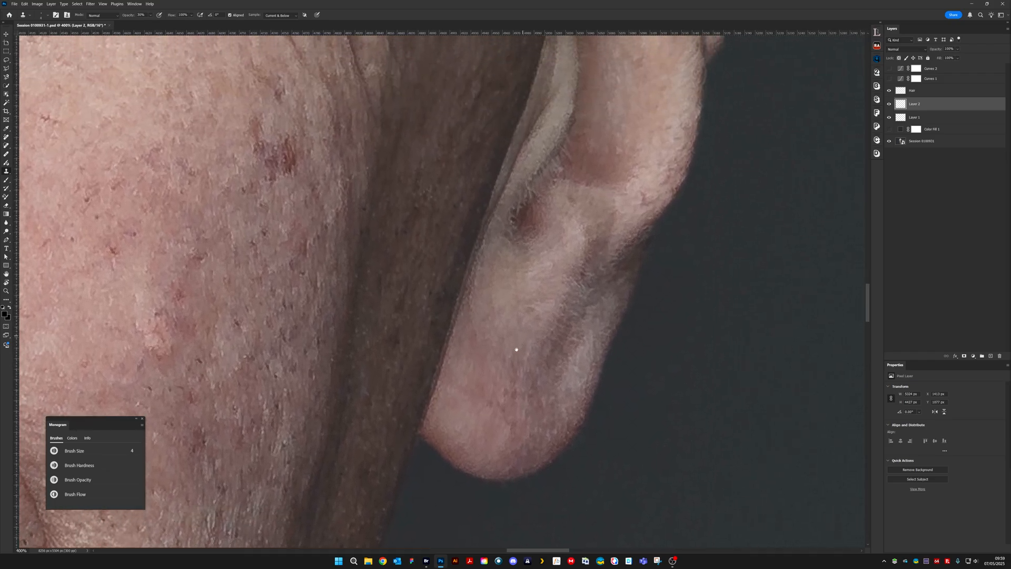
scroll(514, 342, "up", 3)
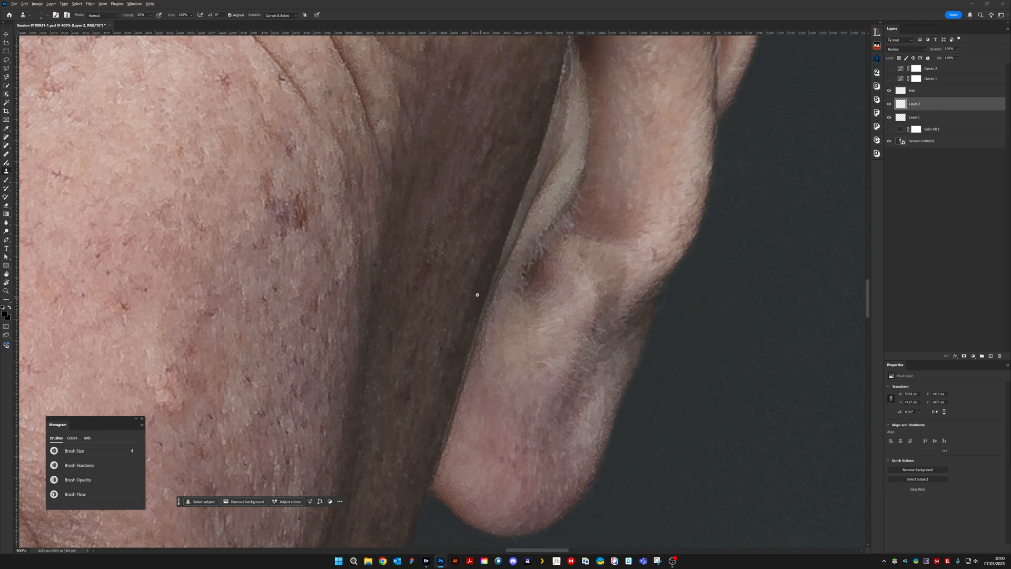
key("5")
scroll(485, 267, "up", 5)
scroll(485, 267, "right", 5)
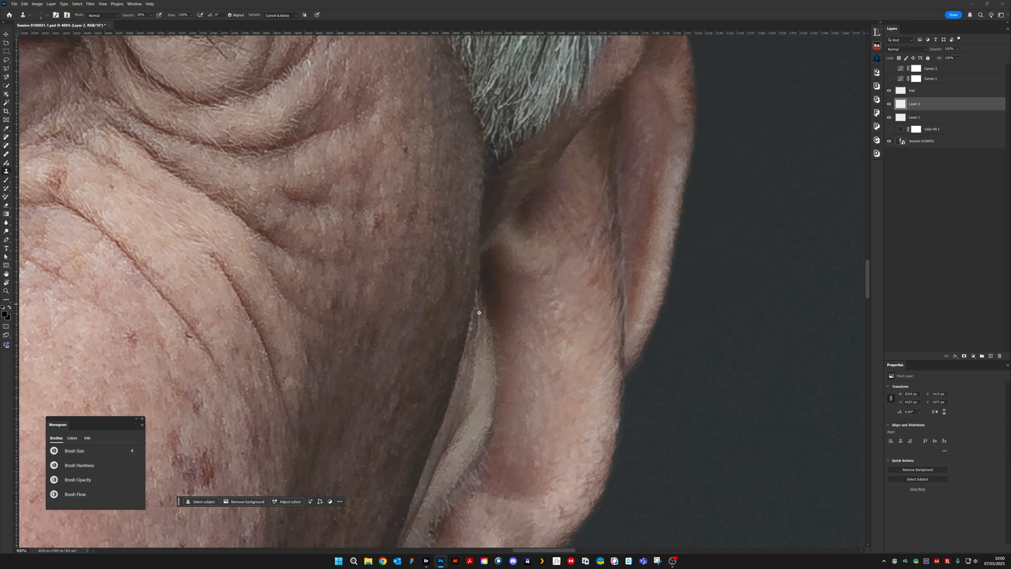
left_click_drag(527, 270, 498, 372)
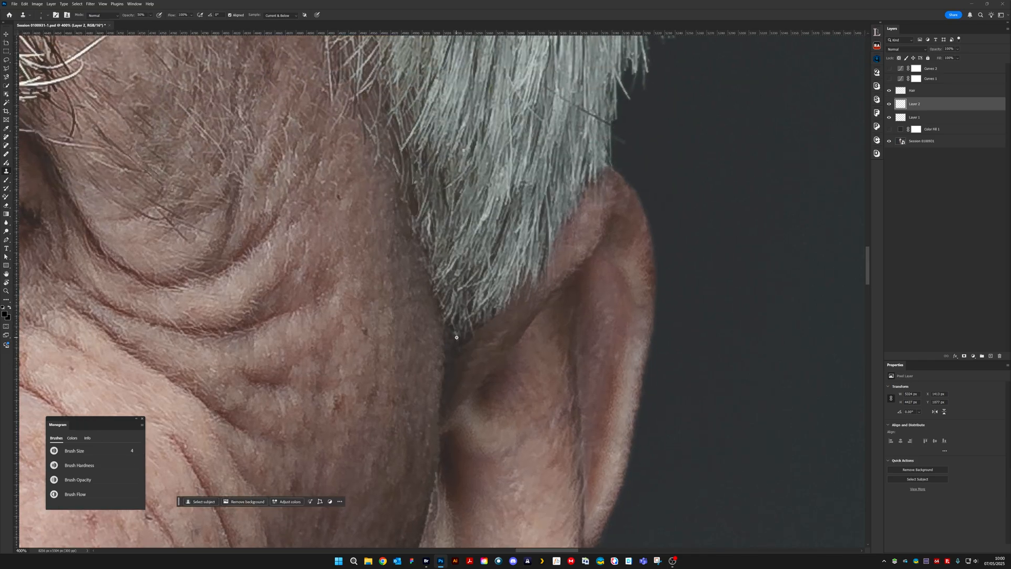
At 80% opacity and brush size 4, clone skin over the stray light hairs along the sideburn's front edge
scroll(455, 331, "up", 10)
scroll(455, 331, "left", 8)
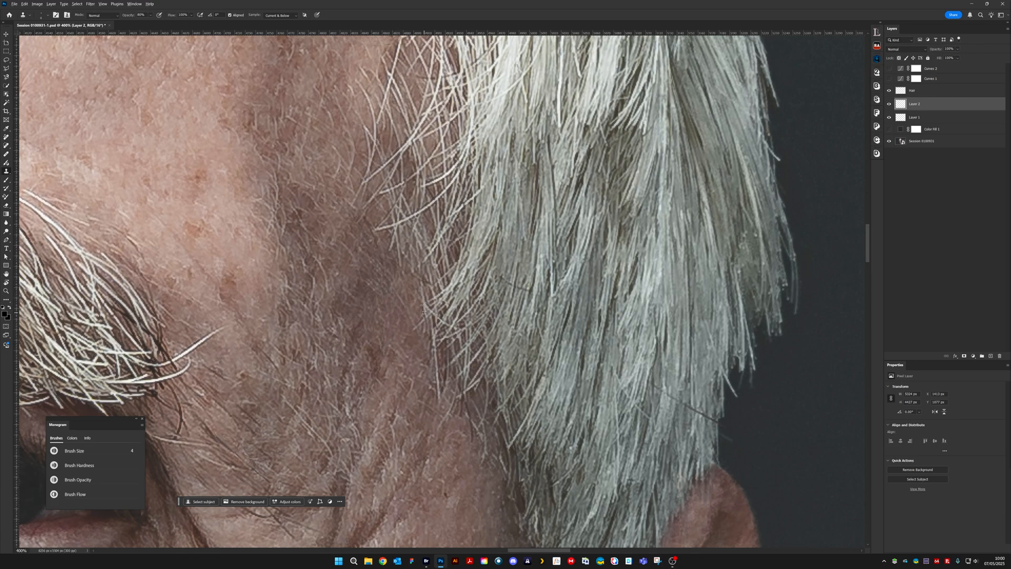
left_click_drag(423, 286, 423, 314)
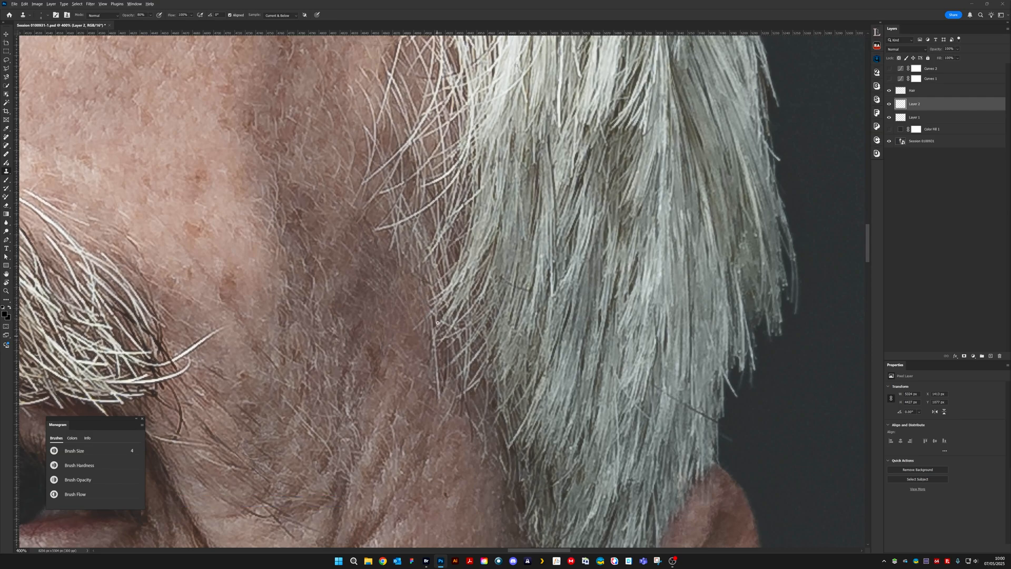
left_click_drag(433, 318, 432, 319)
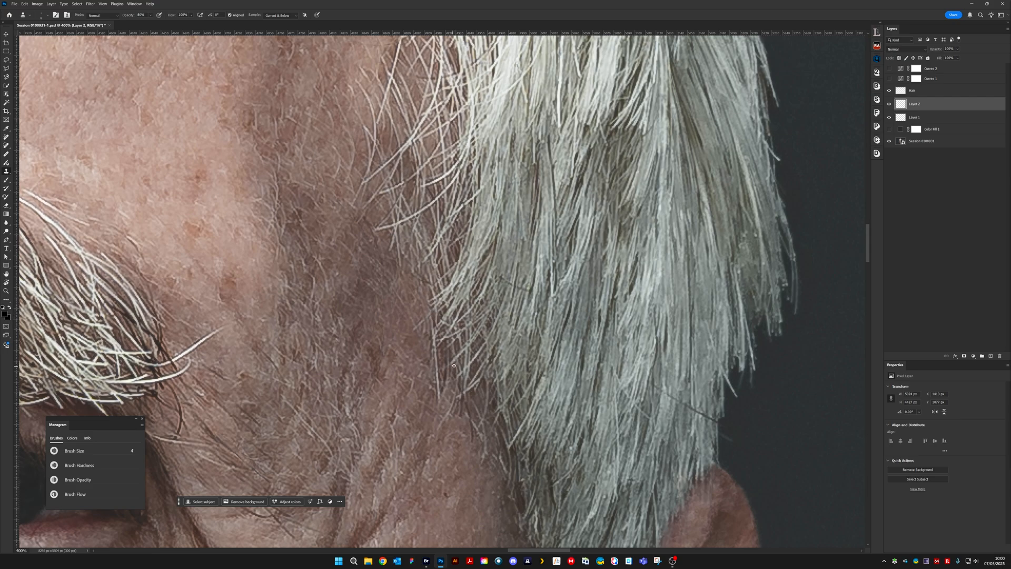
left_click_drag(436, 362, 438, 396)
left_click_drag(436, 360, 436, 390)
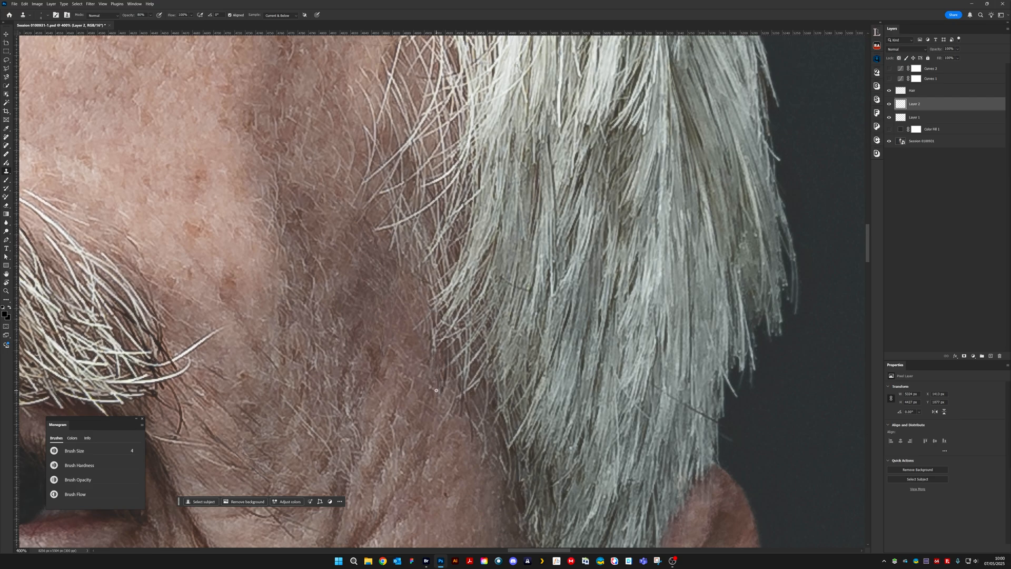
At brush size 4, clone skin over the remaining stray light hairs along the lower sideburn edge and on the temple
left_click(432, 361, "alt")
left_click_drag(433, 342, 426, 332)
left_click_drag(431, 359, 431, 369)
left_click_drag(454, 403, 440, 418)
left_click_drag(506, 453, 527, 311)
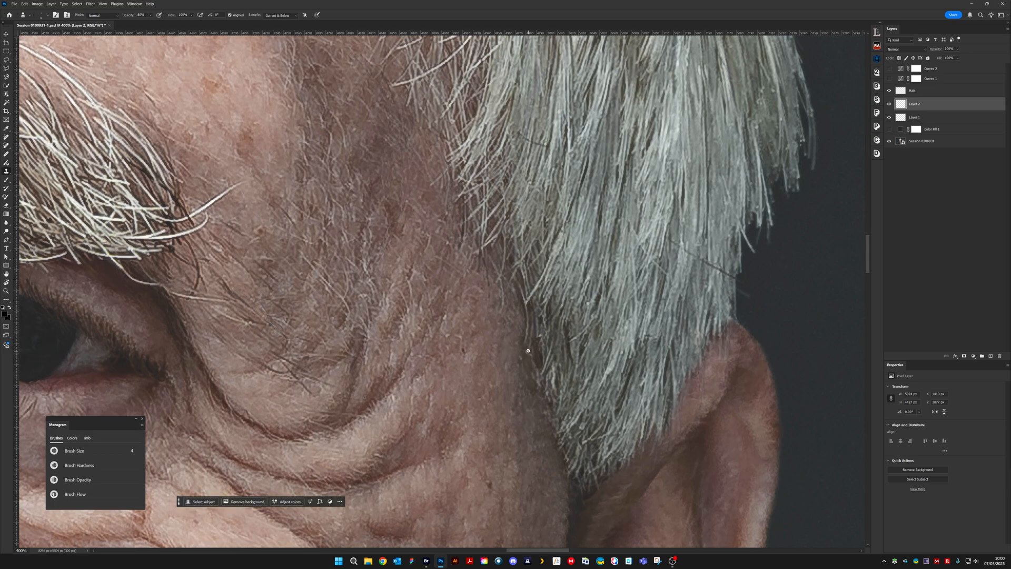
left_click_drag(529, 359, 515, 356)
left_click_drag(368, 262, 365, 271)
Review the whole head and toggle Layer 2's visibility to compare the retouching before and after
mouse_move(242, 245)
left_mouse_down()
mouse_move(589, 235)
mouse_move(641, 285)
mouse_move(262, 513)
mouse_move(453, 421)
mouse_move(573, 273)
mouse_move(400, 474)
left_mouse_up()
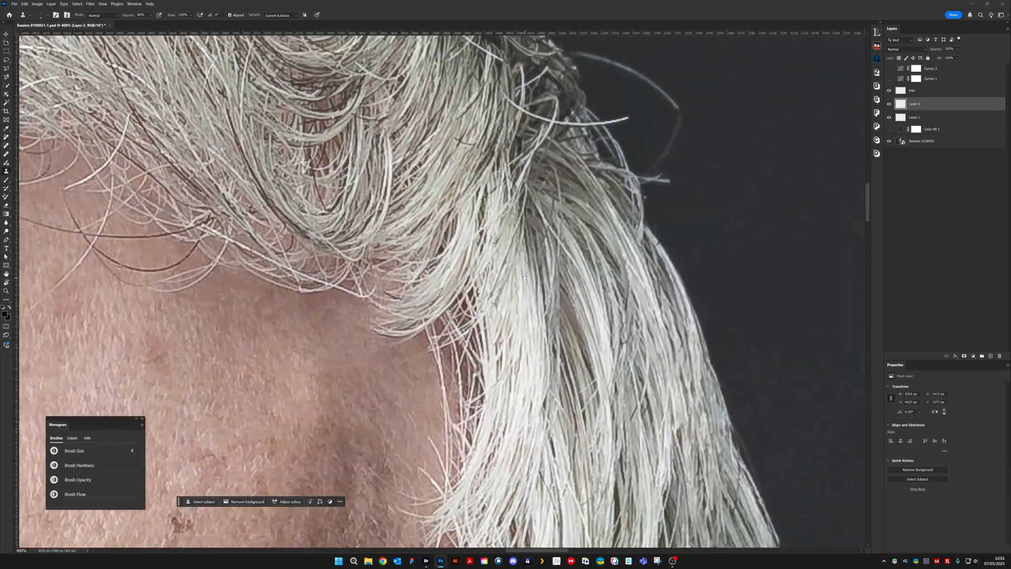
left_click_drag(525, 277, 612, 105)
left_click_drag(518, 378, 535, 333)
key("ctrl+1")
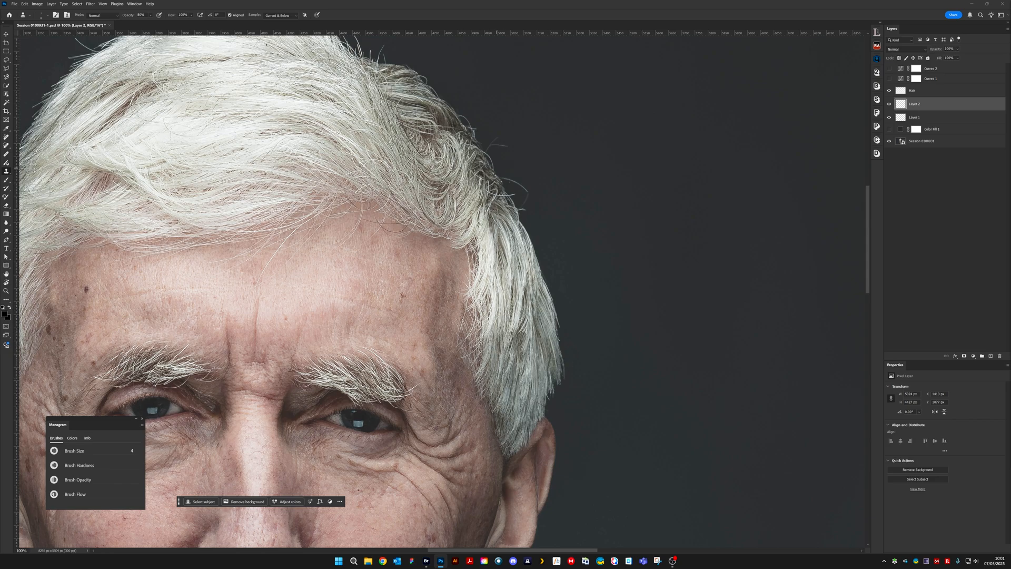
left_click_drag(496, 205, 531, 307)
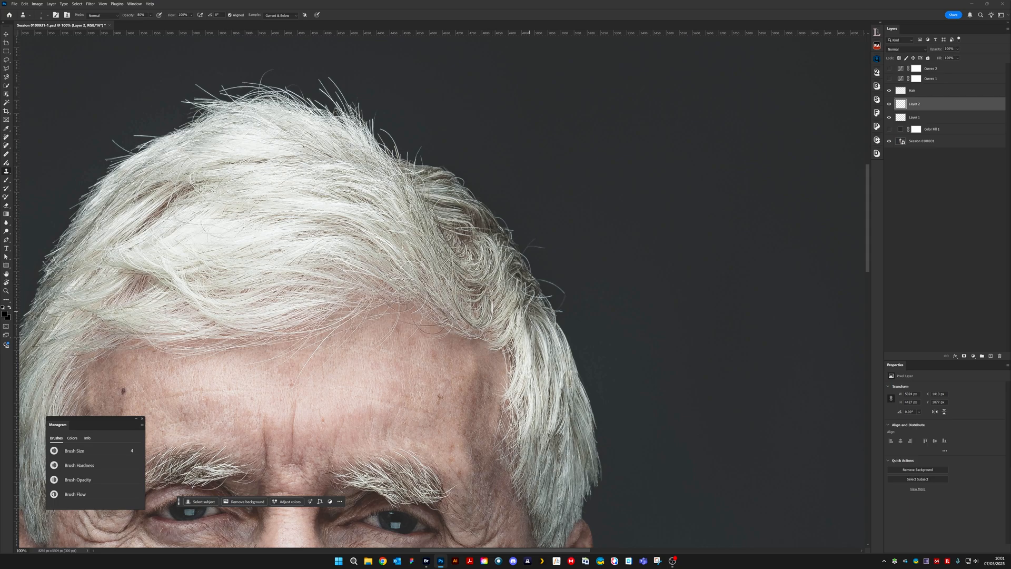
left_click_drag(468, 352, 616, 224)
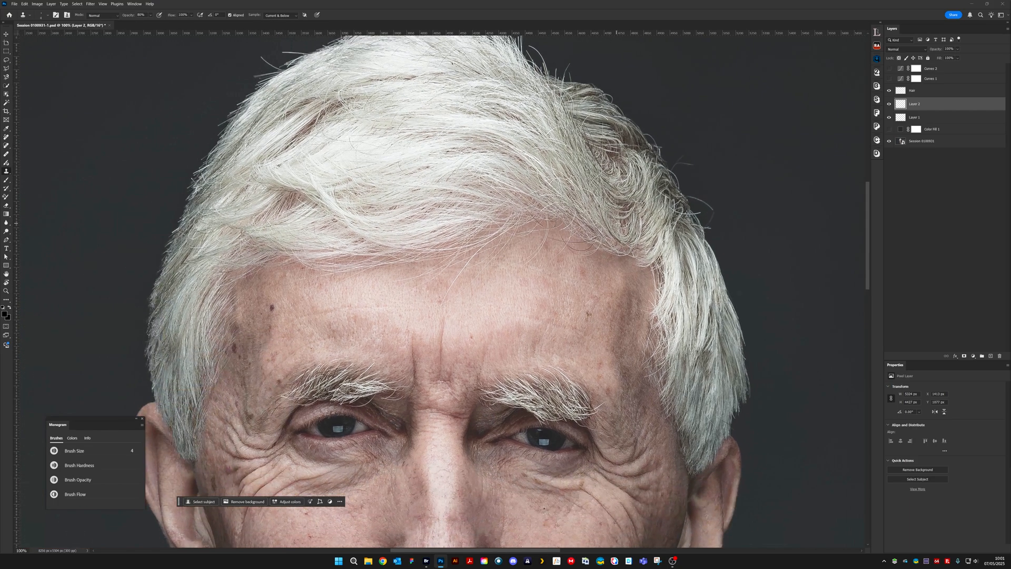
key("ctrl+minus")
key("ctrl+minus")
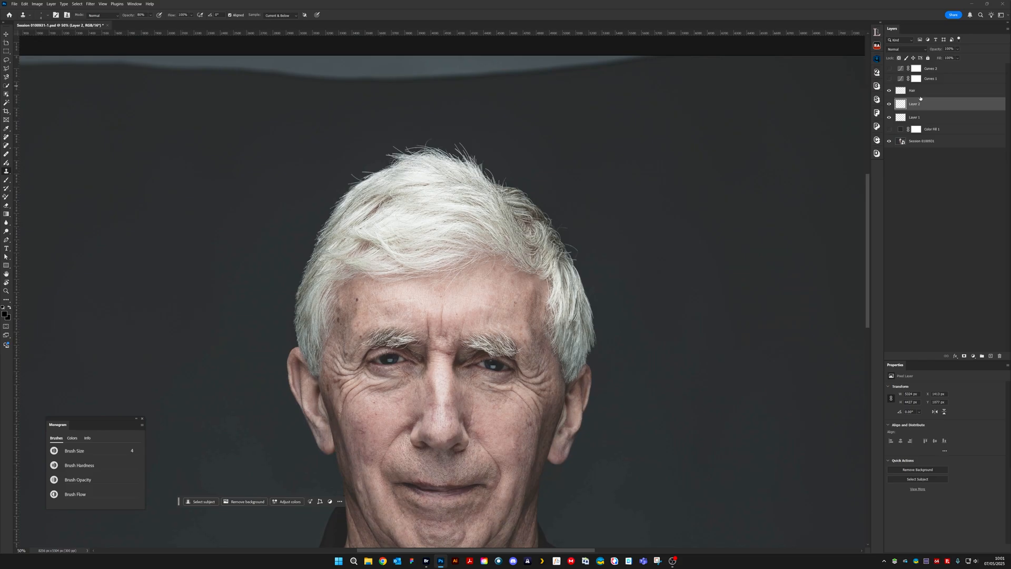
left_click(890, 105)
left_click(889, 105)
left_click_drag(605, 363, 628, 257)
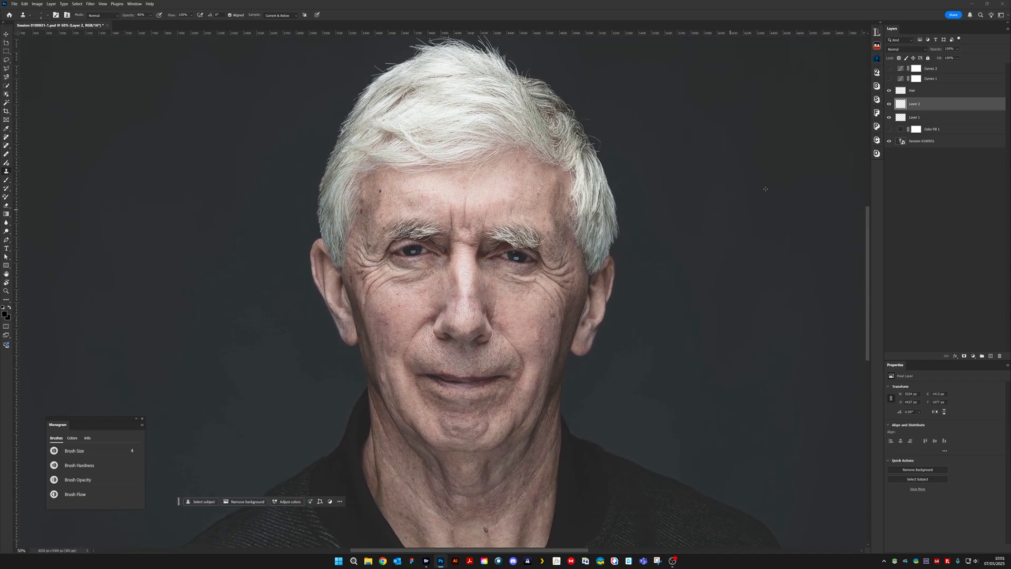
left_click(889, 104)
left_click(888, 105)
Clone out the bright stray hair curving from the side curls over the dark hair edge into the background
scroll(448, 252, "up", 4)
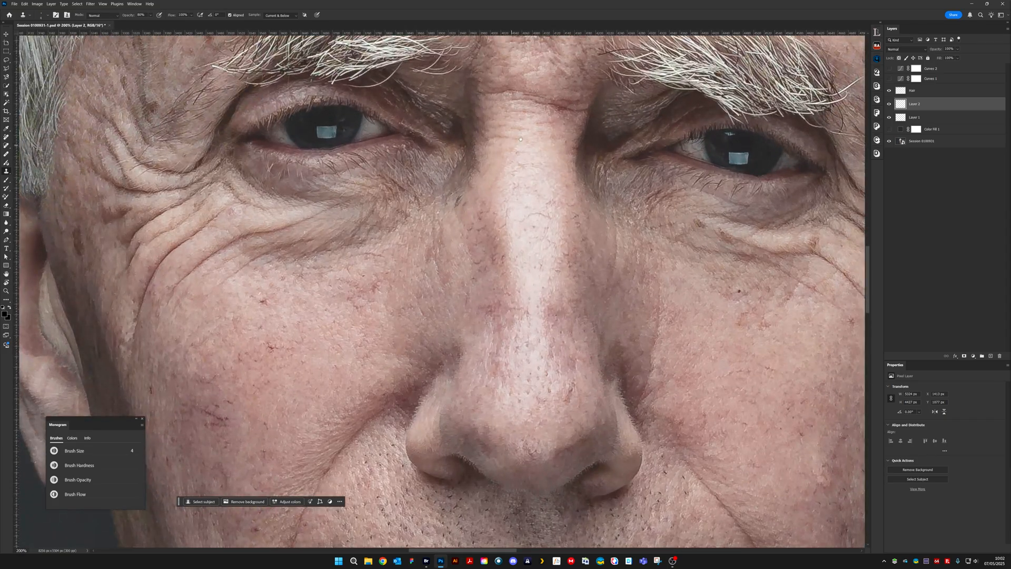
left_click_drag(521, 139, 456, 283)
left_click_drag(581, 135, 544, 405)
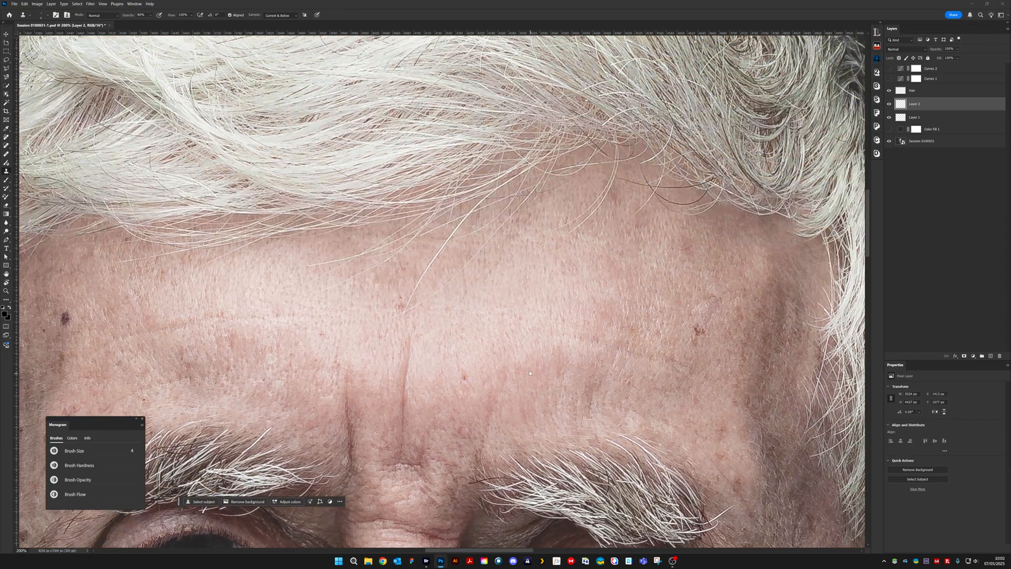
left_click_drag(579, 152, 558, 363)
left_click_drag(835, 272, 567, 277)
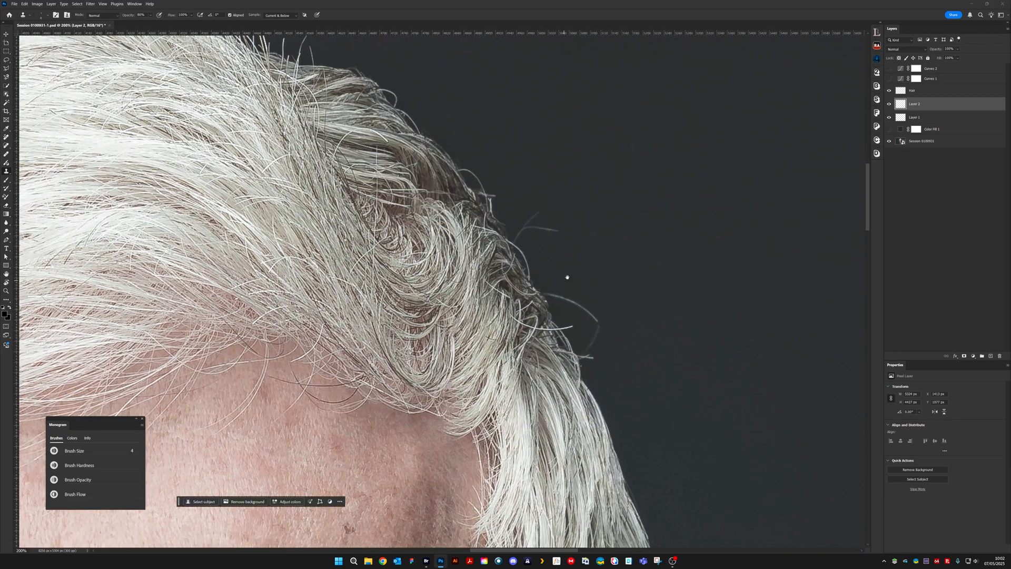
scroll(570, 276, "up", 3)
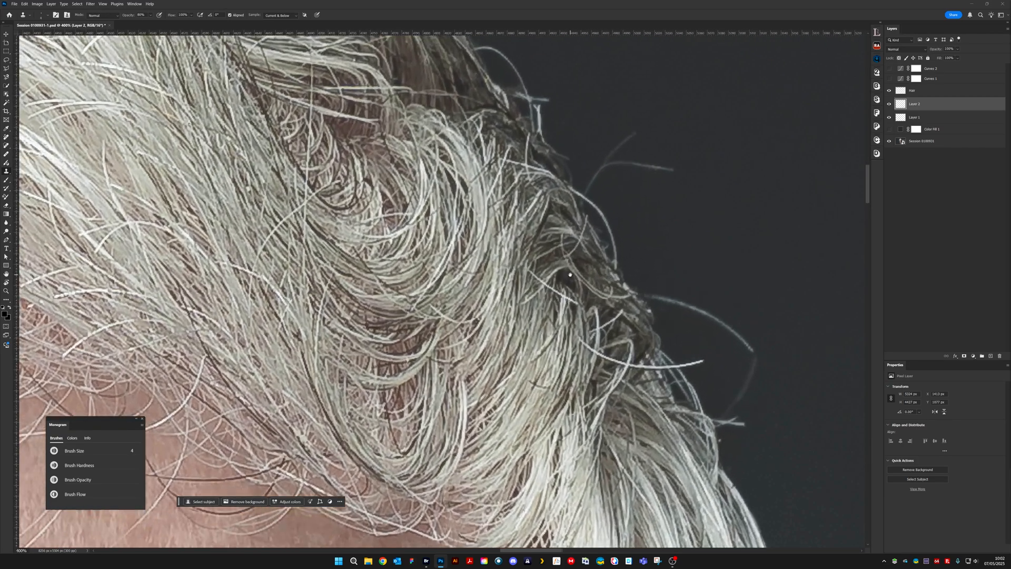
left_click_drag(569, 274, 483, 240)
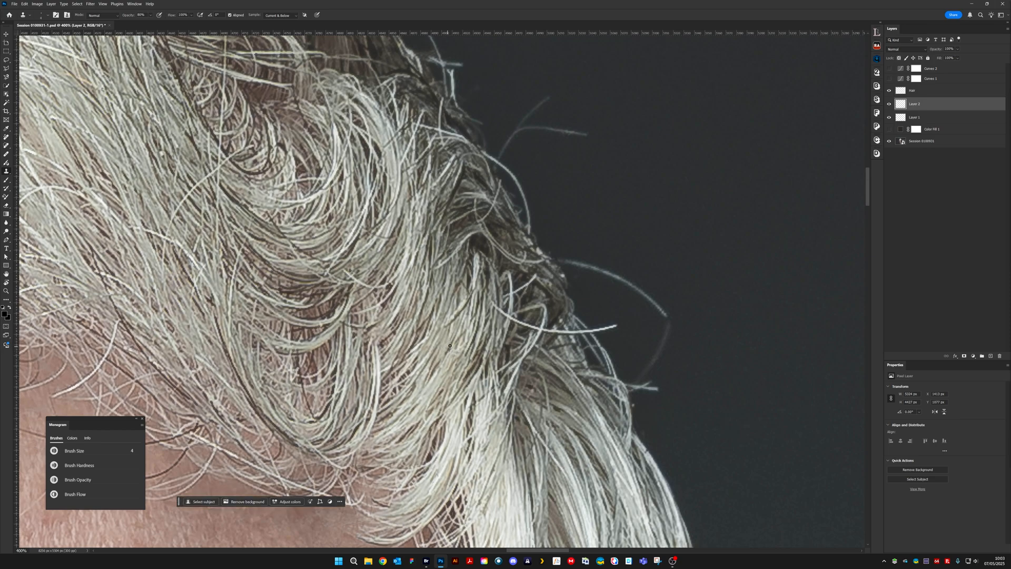
left_click_drag(497, 291, 459, 254)
mouse_move(607, 357)
left_mouse_down()
mouse_move(498, 293)
mouse_move(486, 306)
left_mouse_up()
left_click(489, 310, "alt")
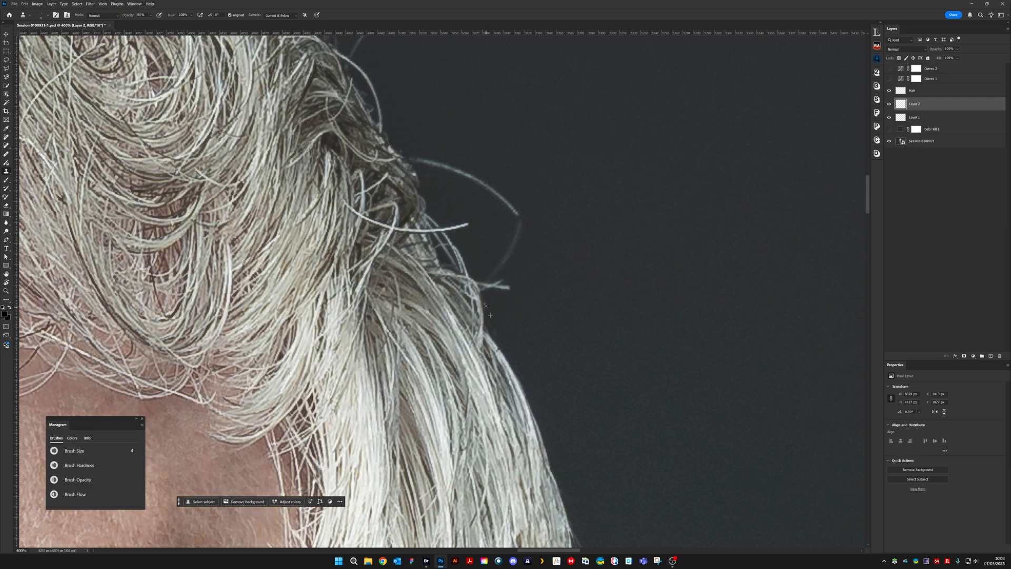
left_click_drag(361, 185, 417, 270)
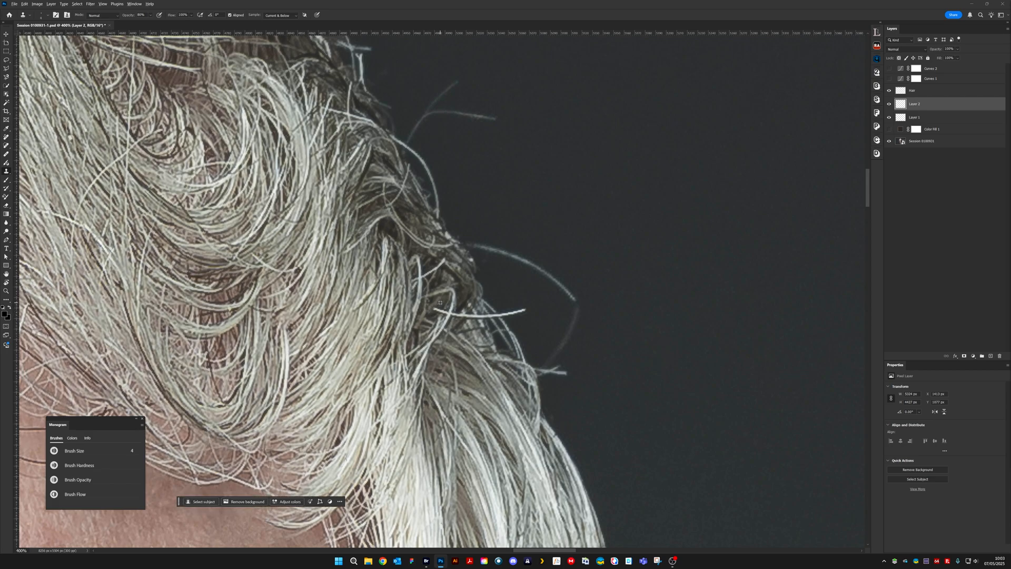
left_click(441, 301, "alt")
left_click_drag(434, 309, 440, 310)
left_click_drag(441, 311, 442, 308)
left_click_drag(450, 321, 452, 317)
left_click(455, 316)
left_click_drag(501, 314, 525, 310)
Check the cloned area with the Curves 1 and Curves 2 layers shown, and hide both again
left_click(889, 79)
left_click(889, 69)
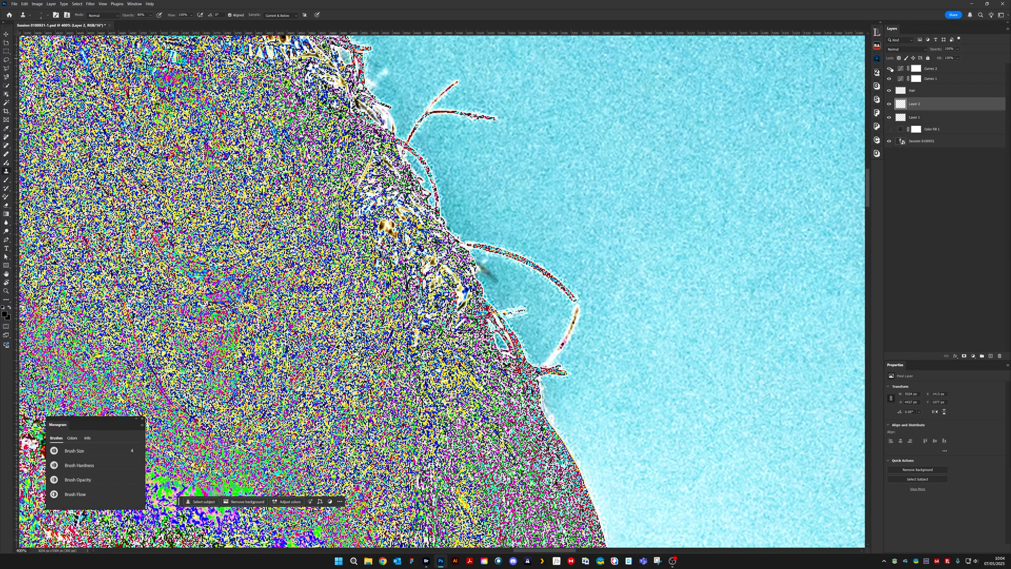
left_click(890, 78)
left_click(890, 68)
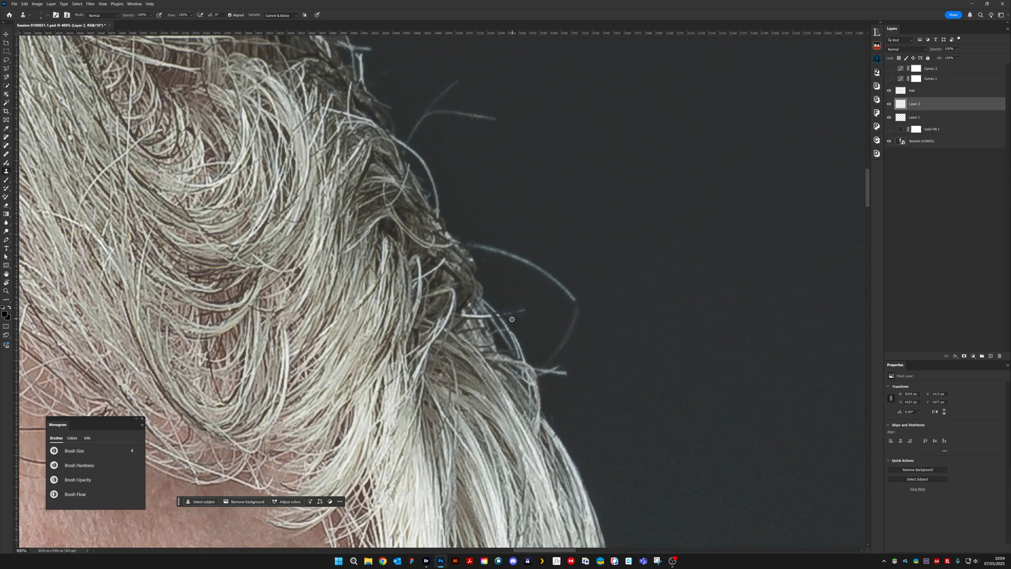
At 100% opacity with an enlarged brush, clone background over the faint remainder of the stray hair beyond the hair edge
key("bracketright")
key("bracketright")
key("bracketright")
key("bracketright")
left_click_drag(507, 314, 515, 312)
At brush size 4, clone over the leftover light hair fragments inside the hair edge, checking with the Curves layers
key("bracketleft")
key("bracketleft")
key("bracketleft")
key("bracketleft")
left_click(479, 318)
left_click(889, 69)
left_click(889, 69)
left_click(889, 78)
left_click(470, 296, "alt")
left_click_drag(467, 304, 468, 303)
left_click(931, 91)
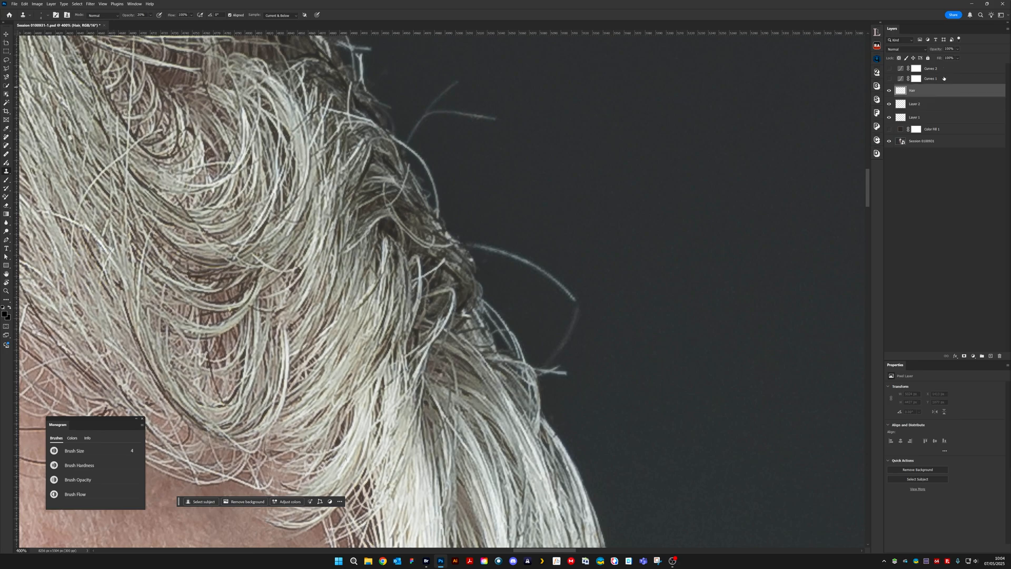
left_click(939, 119)
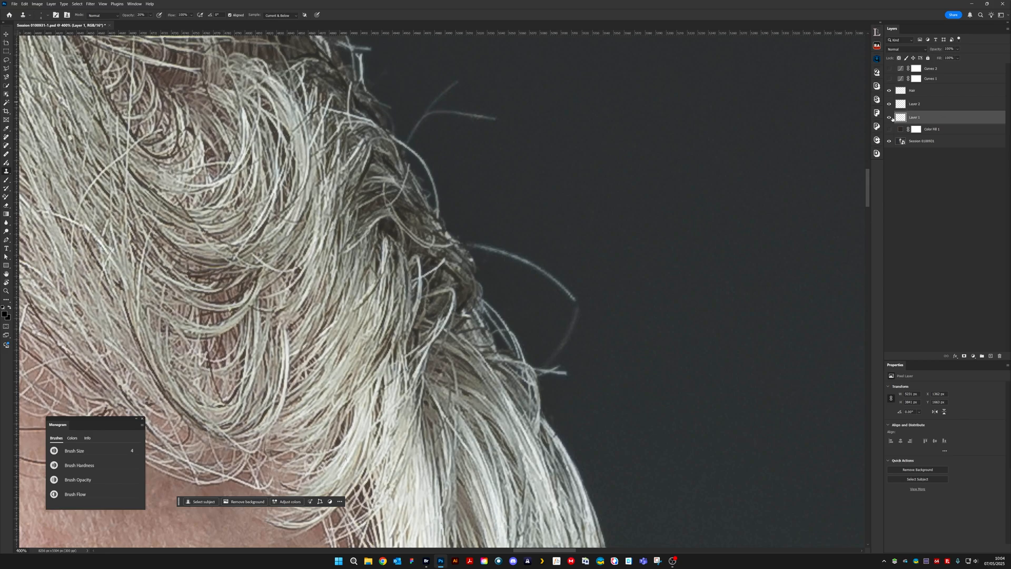
left_click(942, 69)
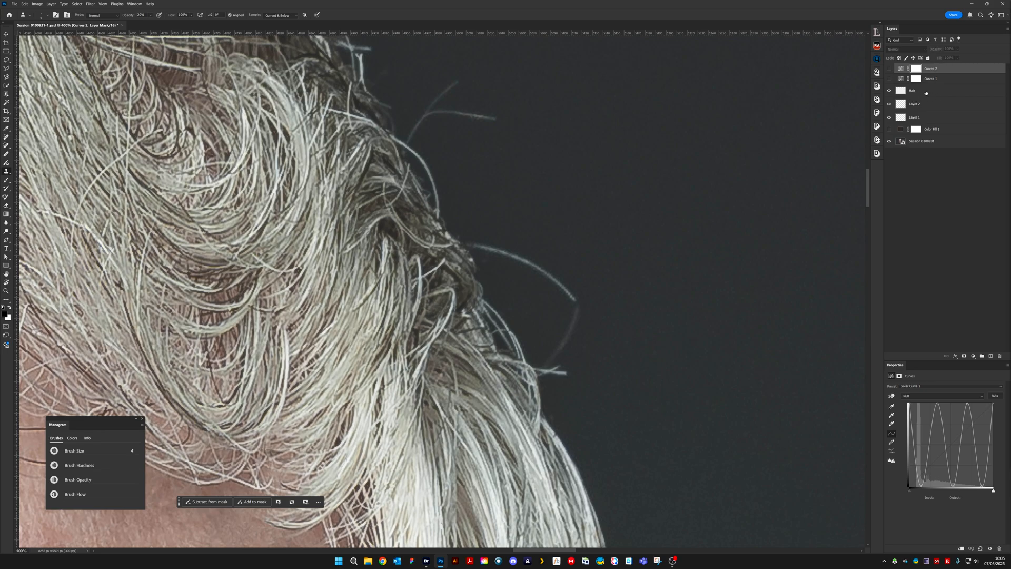
left_click(926, 104)
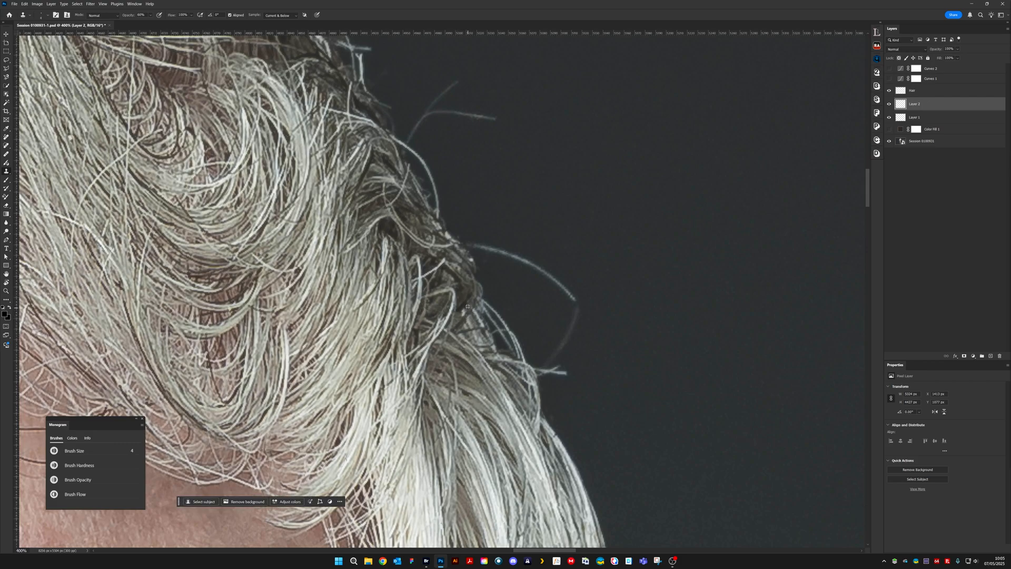
At brush size 10, clone background over the long looping hair and the short hair tips projecting from the side of the head
key("alt")
key("5")
left_click_drag(593, 384, 548, 322)
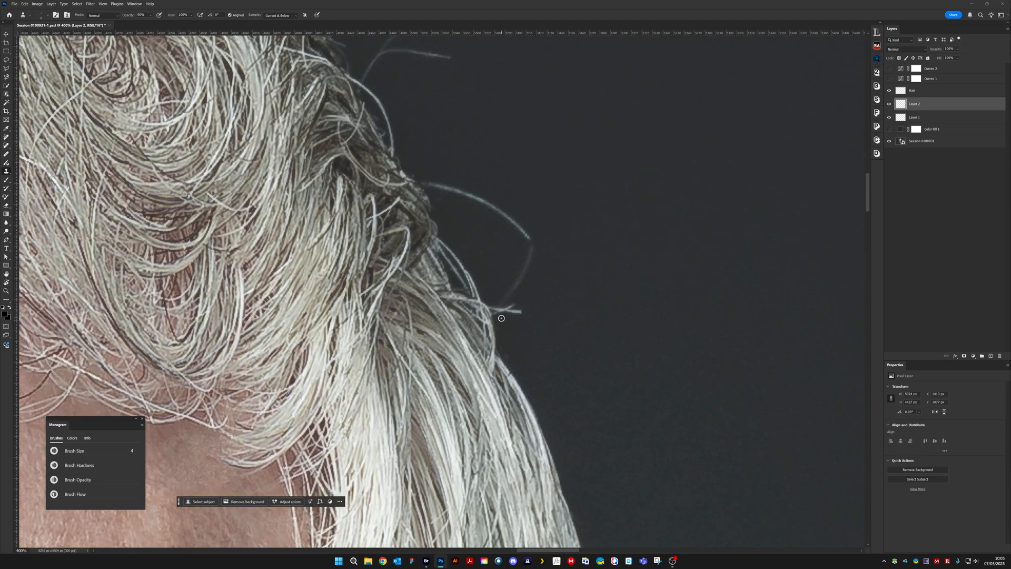
key("bracketright")
key("bracketright")
key("bracketright")
key("bracketright")
key("bracketright")
key("bracketright")
mouse_move(497, 308)
left_mouse_down()
mouse_move(515, 309)
mouse_move(515, 279)
mouse_move(517, 316)
mouse_move(498, 300)
mouse_move(530, 256)
mouse_move(511, 302)
left_mouse_up()
mouse_move(425, 181)
left_mouse_down()
mouse_move(468, 179)
mouse_move(478, 215)
mouse_move(479, 199)
mouse_move(489, 202)
mouse_move(480, 198)
mouse_move(519, 225)
mouse_move(462, 192)
mouse_move(459, 203)
mouse_move(443, 199)
mouse_move(423, 178)
left_mouse_up()
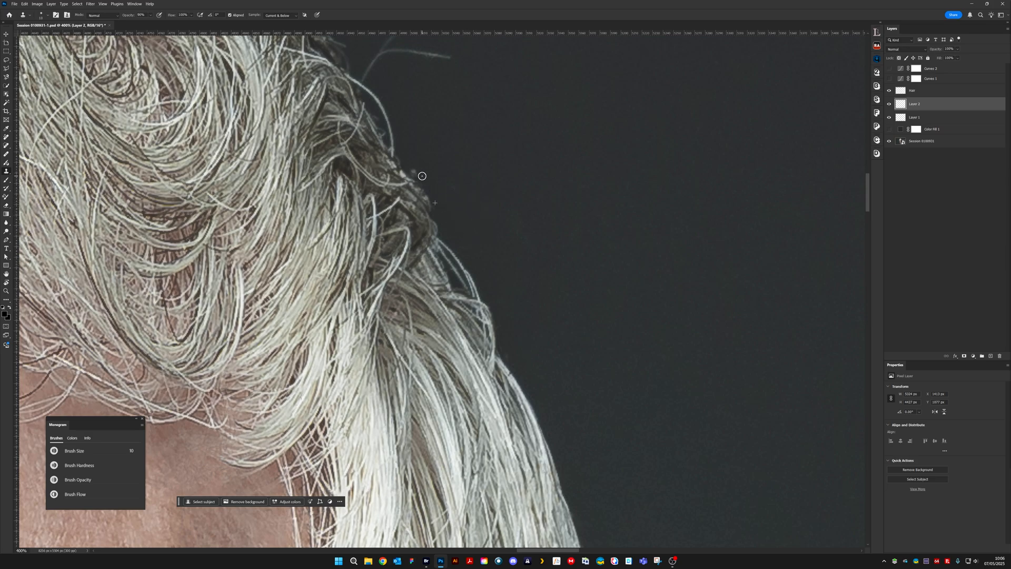
Clone out the forked stray hair in the background and the arched light hair just outside the side curls
mouse_move(515, 176)
left_mouse_down()
mouse_move(536, 279)
mouse_move(607, 420)
left_mouse_up()
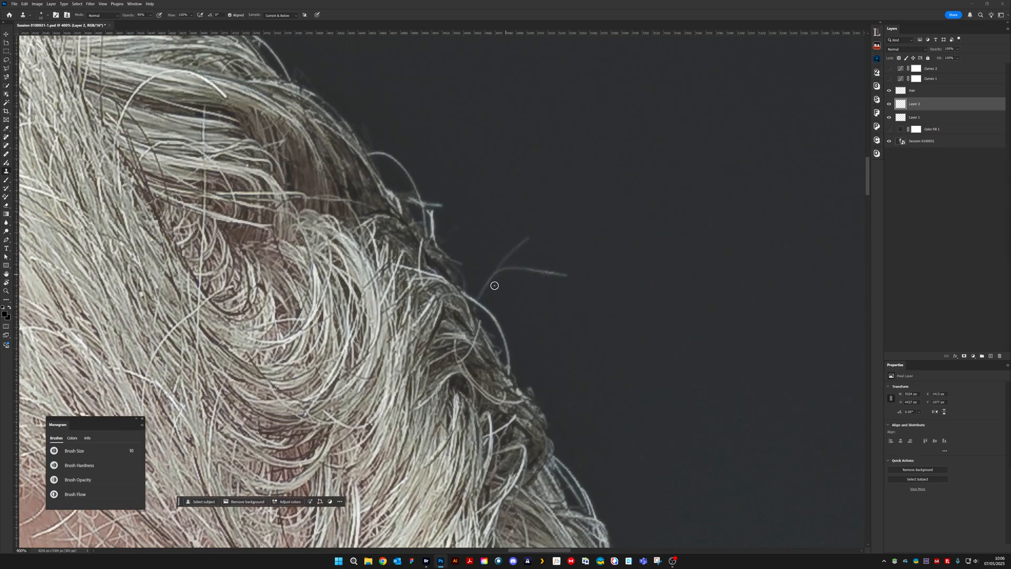
left_click_drag(481, 295, 493, 276)
mouse_move(521, 234)
left_mouse_down()
mouse_move(494, 270)
mouse_move(517, 263)
mouse_move(558, 277)
mouse_move(510, 282)
mouse_move(491, 272)
mouse_move(553, 274)
mouse_move(495, 286)
left_mouse_up()
left_click(476, 308, "alt")
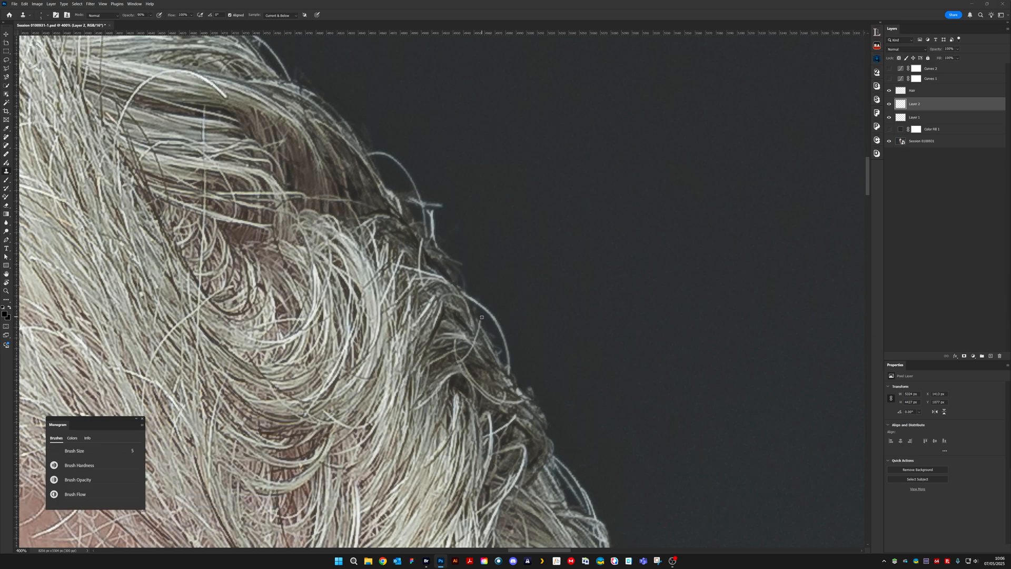
key("]")
mouse_move(474, 291)
left_mouse_down()
mouse_move(507, 341)
mouse_move(511, 369)
mouse_move(517, 363)
left_mouse_up()
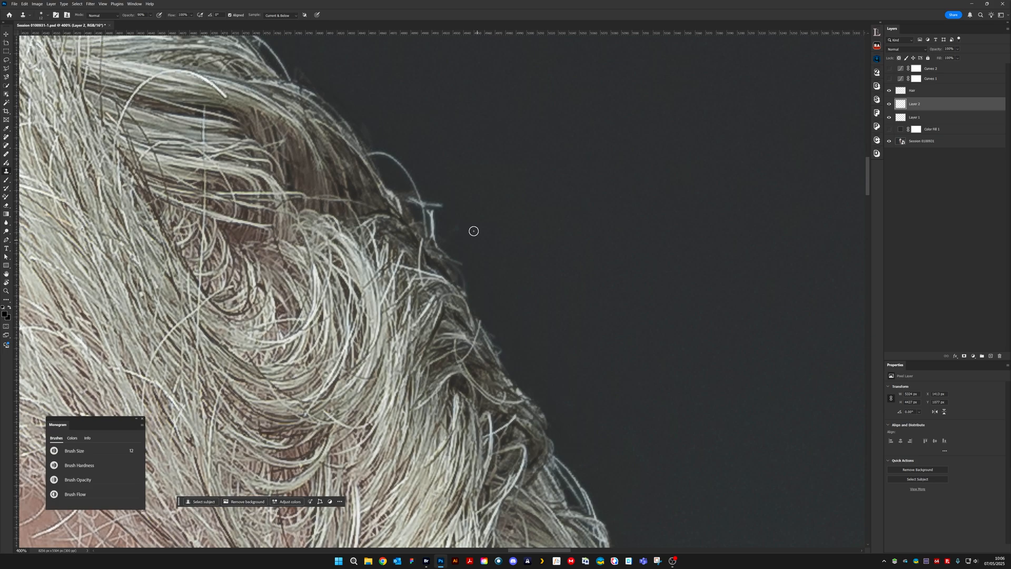
At brush size 12, clone background over the curved hair and short light tips above the side curls
left_click_drag(521, 226, 592, 344)
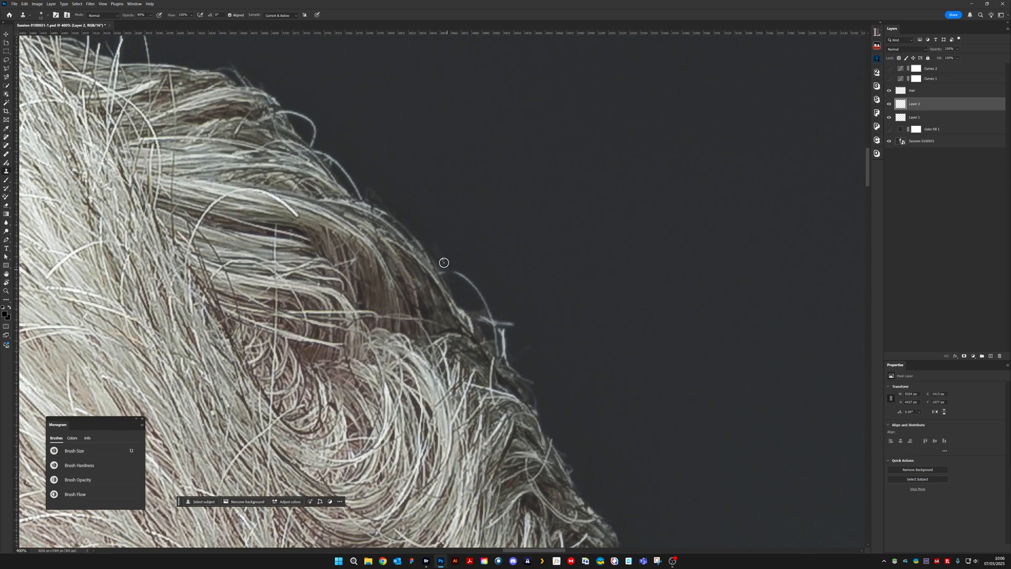
mouse_move(445, 270)
left_mouse_down()
mouse_move(476, 287)
mouse_move(486, 281)
mouse_move(483, 307)
left_mouse_up()
left_click(479, 273, "alt")
left_click(462, 263, "alt")
mouse_move(450, 258)
left_mouse_down()
mouse_move(431, 242)
mouse_move(452, 281)
mouse_move(495, 314)
mouse_move(471, 306)
mouse_move(515, 320)
mouse_move(503, 321)
mouse_move(506, 359)
mouse_move(503, 323)
mouse_move(530, 351)
mouse_move(497, 331)
mouse_move(515, 355)
mouse_move(502, 339)
left_mouse_up()
left_click(458, 267, "alt")
left_click(522, 362, "alt")
left_click(494, 316, "alt")
left_click(488, 308, "alt")
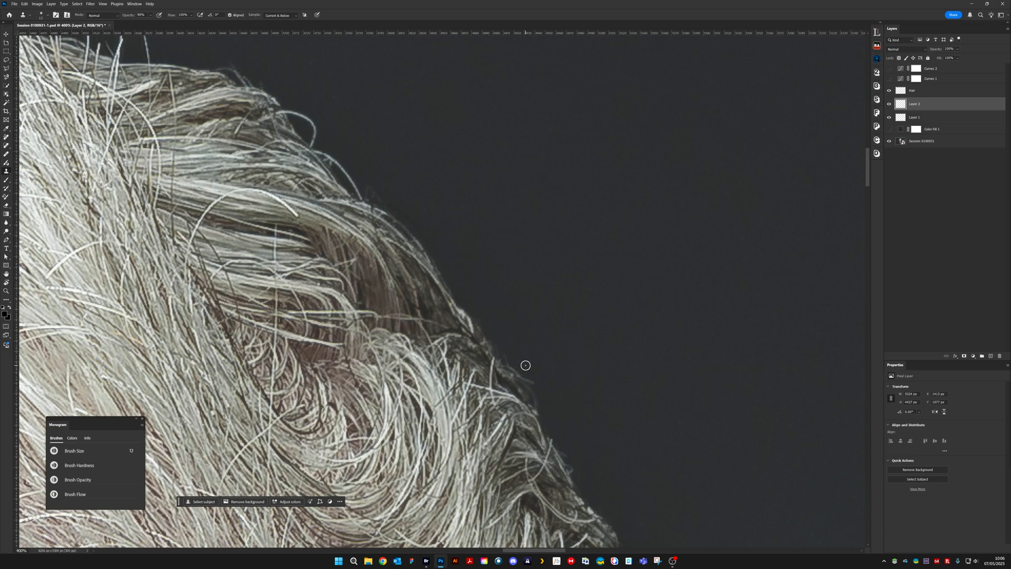
At 70% opacity and brush size 4, clone over the leftover light strand in the dark hair just inside the edge
key("7")
key("bracketleft")
key("bracketleft")
key("bracketleft")
key("bracketleft")
key("bracketleft")
key("bracketleft")
key("bracketleft")
mouse_move(495, 370)
left_mouse_down()
mouse_move(499, 362)
mouse_move(490, 379)
left_mouse_up()
Clone out the bright arched hair lying across the swept-back strands near the crown
left_click_drag(338, 202, 573, 319)
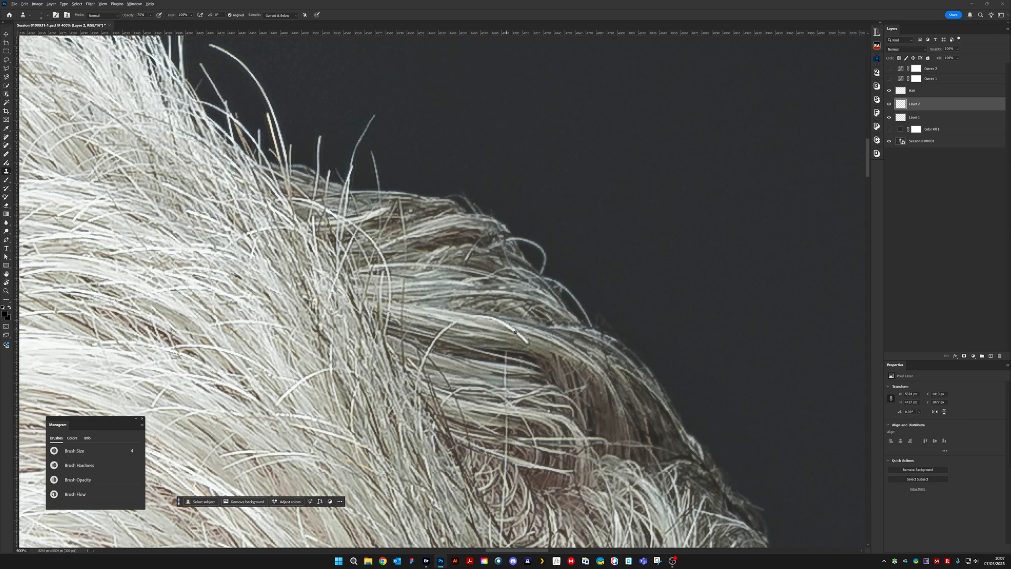
left_click_drag(515, 332, 512, 329)
left_click_drag(507, 323, 494, 317)
left_click(514, 321, "alt")
left_click_drag(454, 345, 434, 345)
left_click_drag(425, 342, 422, 342)
left_click(460, 355, "alt")
left_click(450, 353)
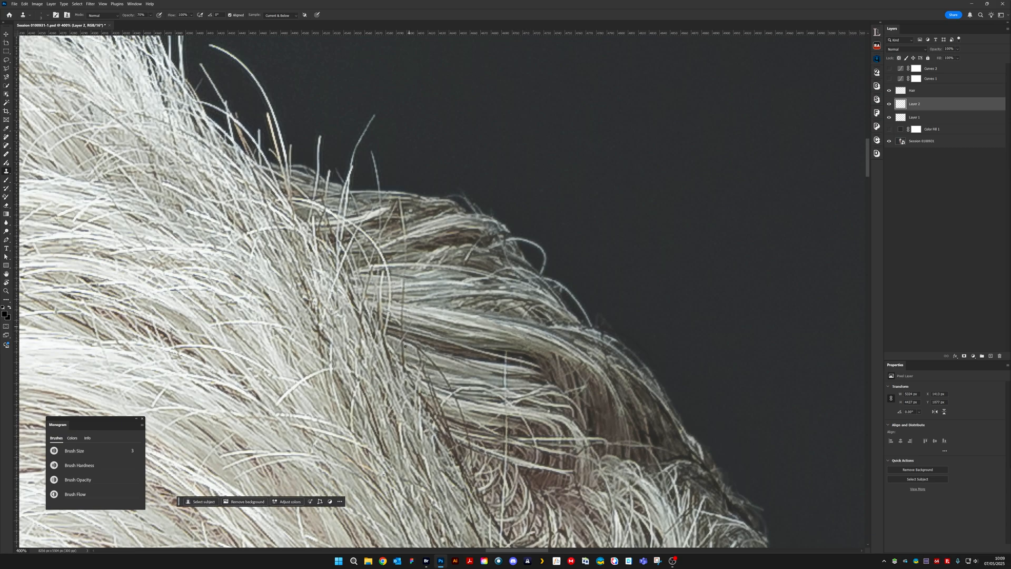
Examine the swept-back strands and side curls below the crown for remaining stray hairs
scroll(470, 383, "down", 3)
scroll(470, 383, "right", 1)
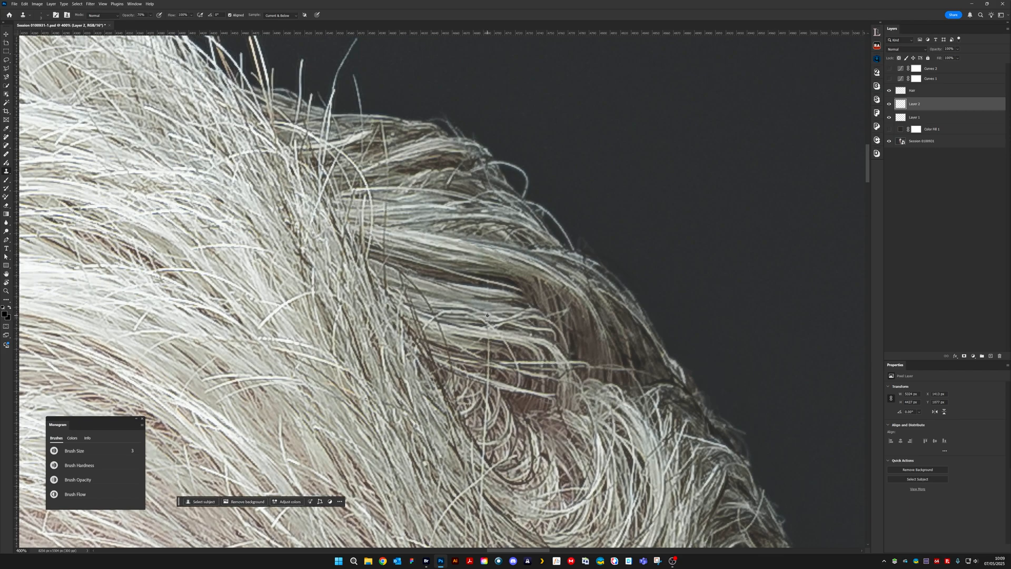
left_click_drag(506, 350, 502, 284)
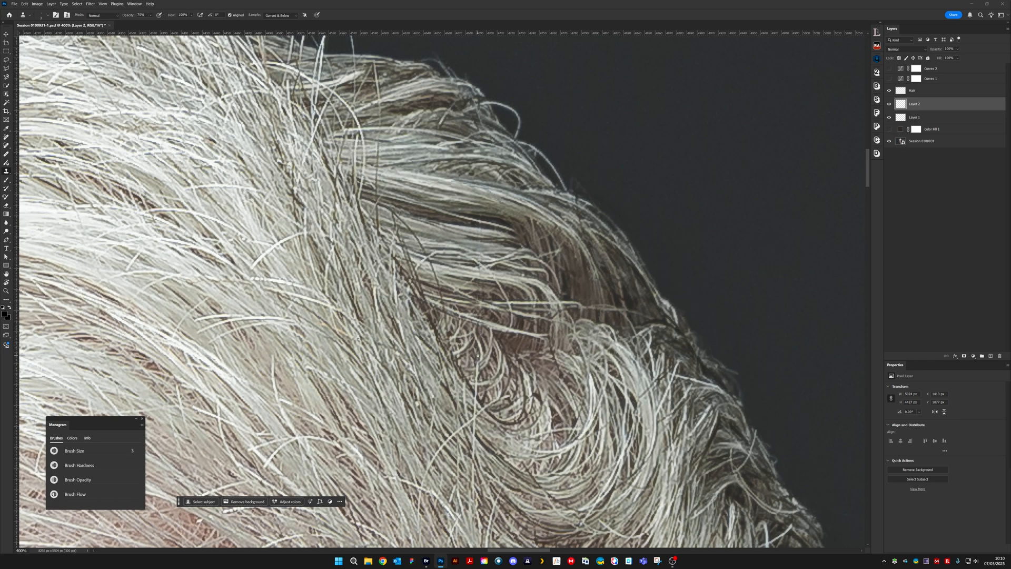
left_click_drag(489, 379, 496, 338)
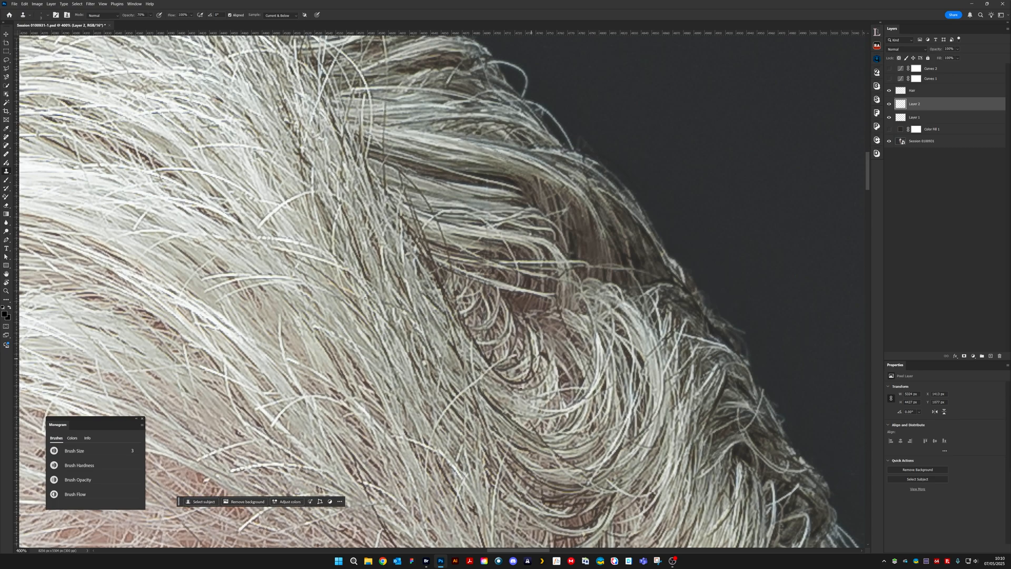
scroll(521, 408, "down", 5)
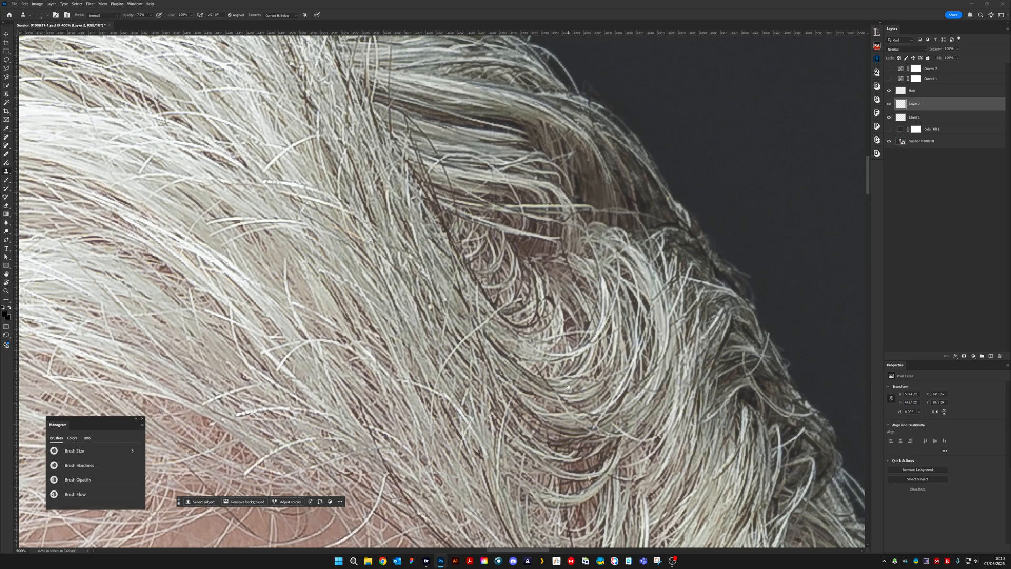
scroll(478, 307, "up", 1)
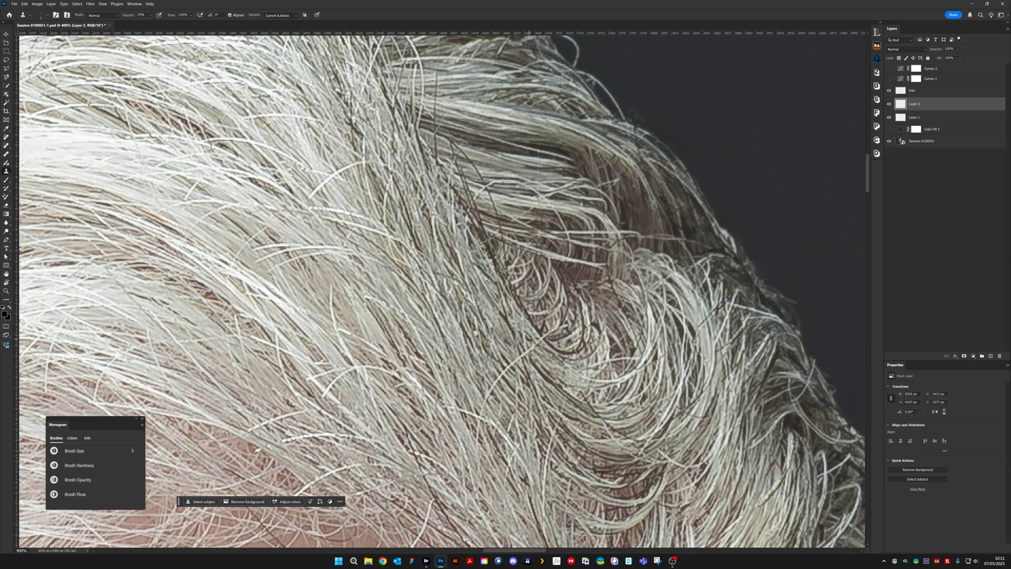
left_click_drag(623, 105, 512, 257)
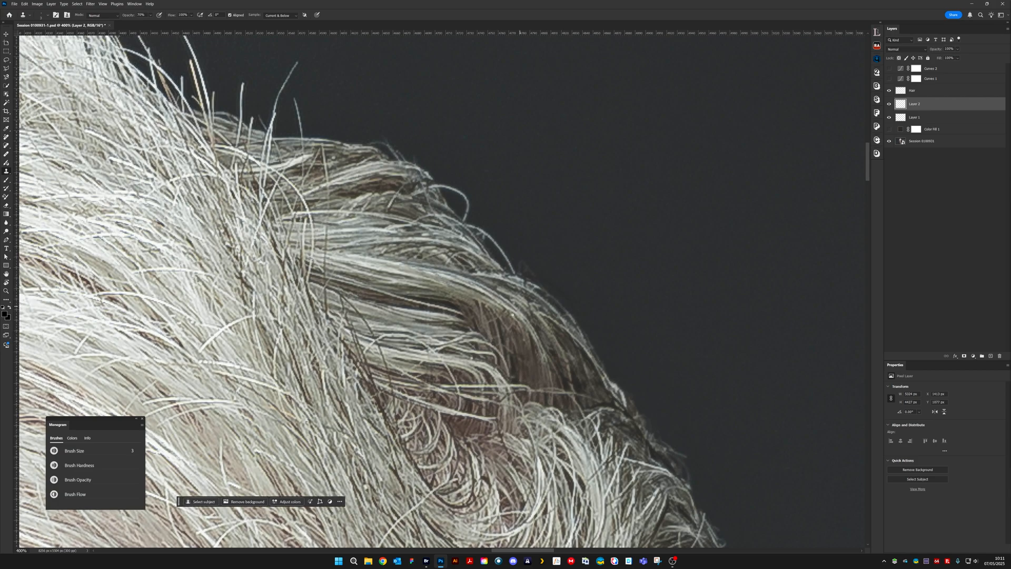
Clone over a small stray strand in the dark swept-back hair just inside the outer edge
left_click(526, 348, "alt")
left_click_drag(525, 336, 523, 337)
left_click_drag(488, 258, 508, 343)
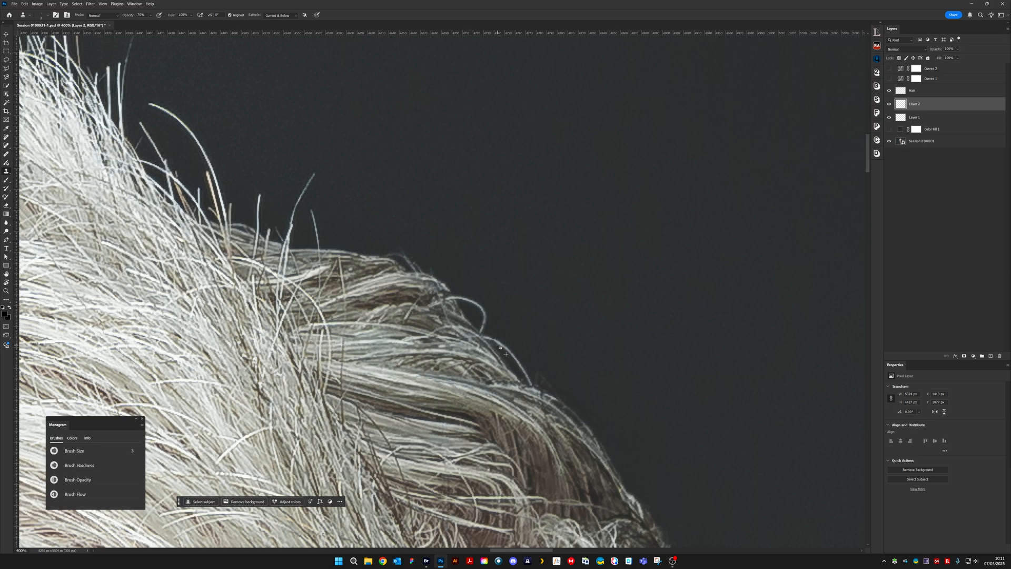
At brush size 9 and 100% opacity, clone background over the slanted thin hair standing above the dark swept-back section
left_click_drag(287, 176, 505, 266)
key("]")
key("]")
key("]")
key("]")
key("]")
key("]")
left_click(504, 298, "alt")
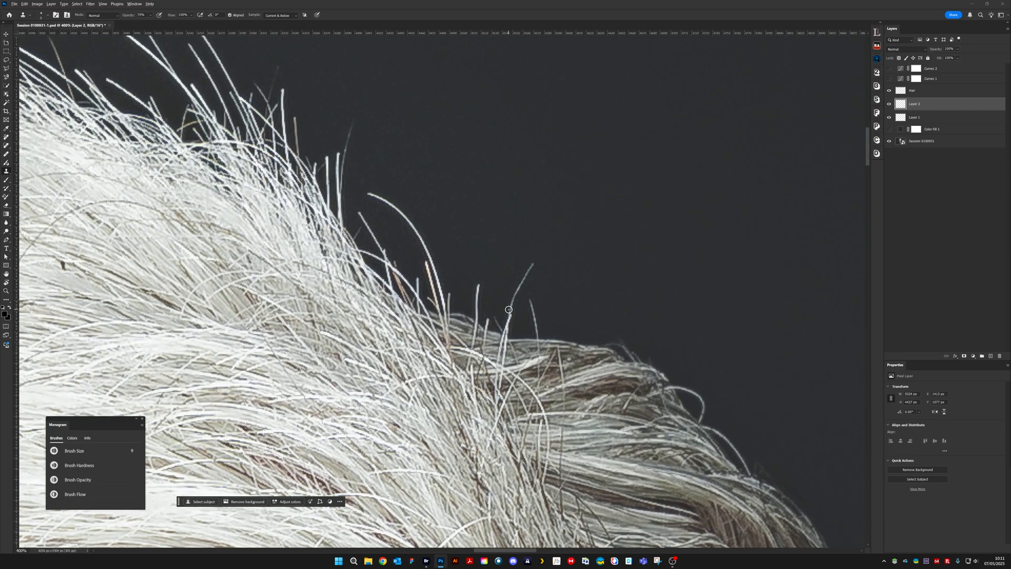
key("0")
mouse_move(507, 309)
left_mouse_down()
mouse_move(528, 273)
mouse_move(516, 302)
left_mouse_up()
Reduce the brush to size 4 and clone out the dark specks in the white hair on top of the head
key("[")
key("[")
key("[")
key("[")
key("[")
key("]")
key("]")
scroll(517, 301, "left", 6)
scroll(465, 317, "up", 2)
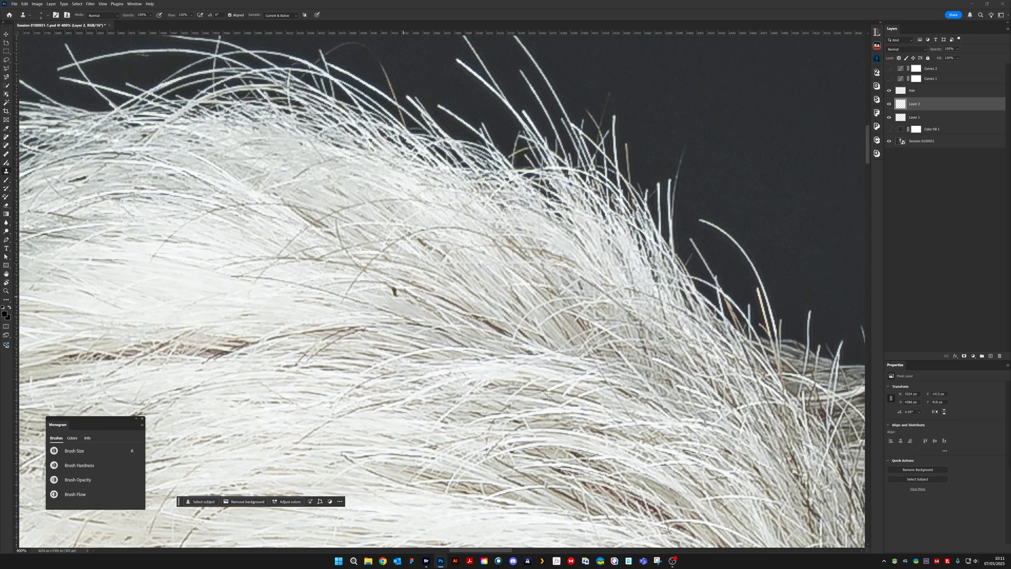
key("bracketleft")
key("bracketleft")
left_click(396, 291)
left_click(393, 291)
left_click_drag(175, 221, 481, 229)
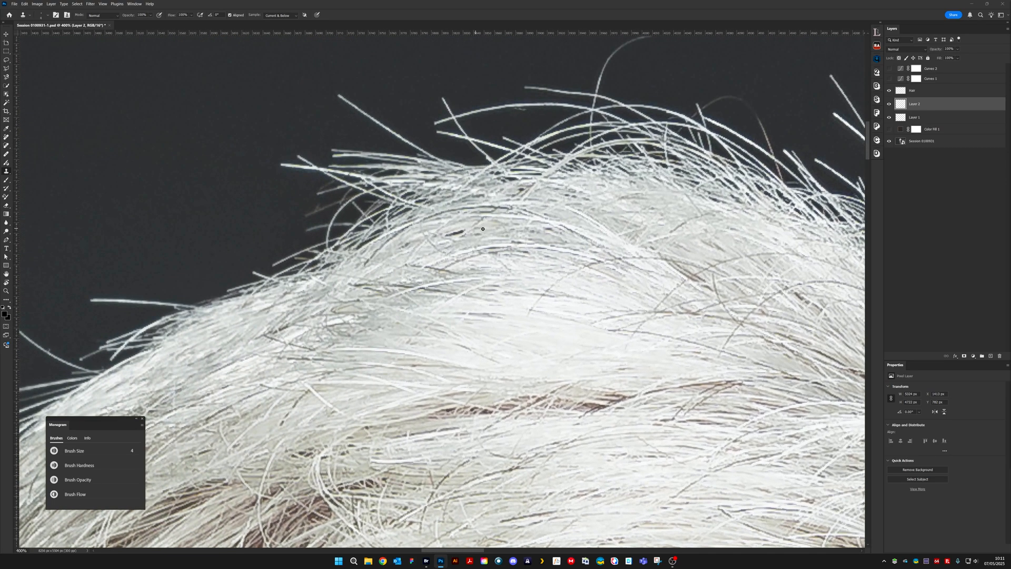
key("bracketright")
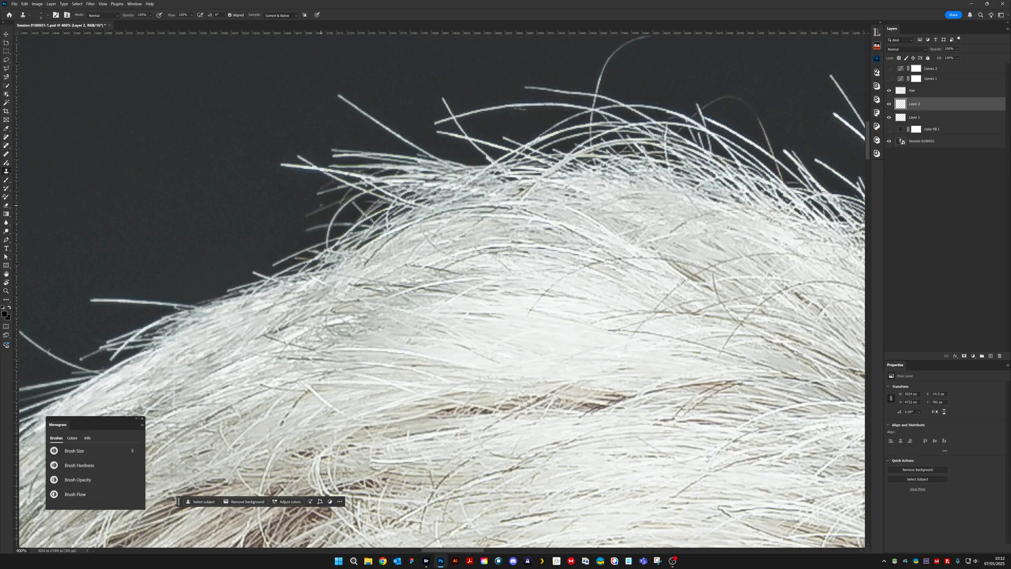
At brush size 12, clone background over the curved hair and the straight horizontal hair jutting from the sloping outer edge
scroll(360, 200, "up", 5)
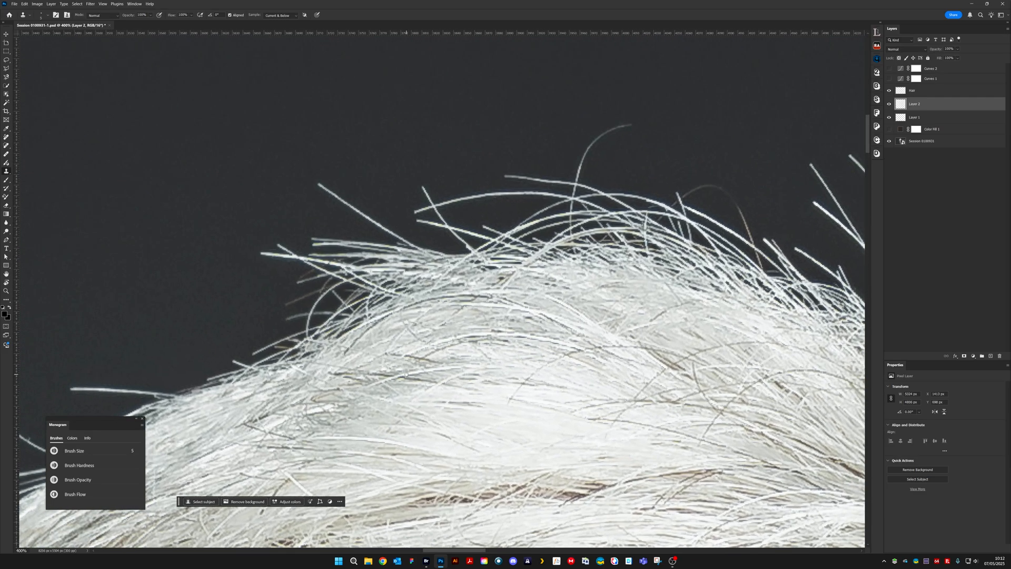
left_click_drag(406, 375, 564, 264)
mouse_move(223, 308)
left_mouse_down()
mouse_move(332, 197)
mouse_move(457, 110)
mouse_move(463, 210)
left_mouse_up()
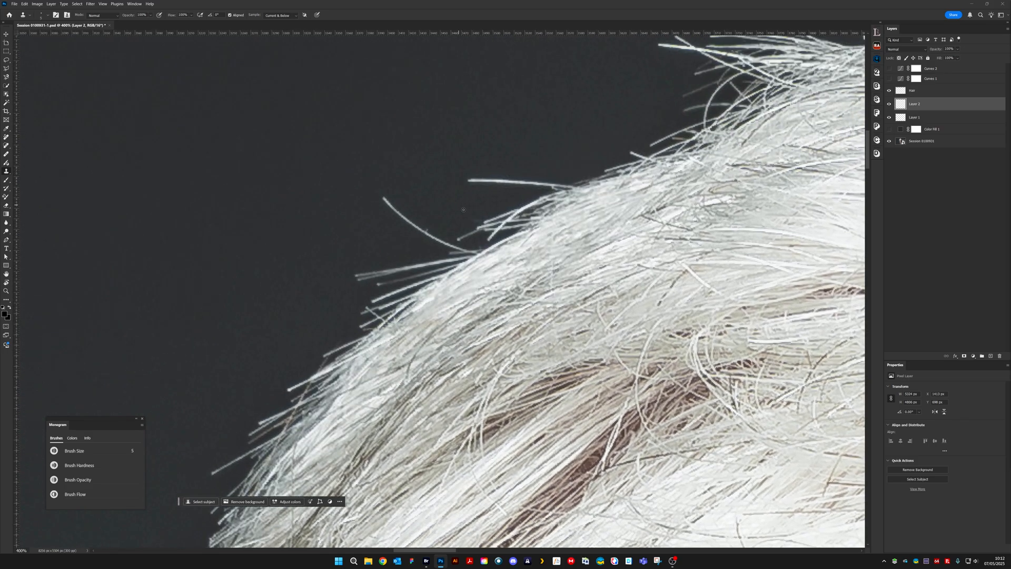
key("bracketright")
key("bracketright")
key("bracketright")
key("bracketright")
key("bracketright")
key("bracketright")
key("bracketleft")
key("bracketleft")
key("bracketleft")
mouse_move(470, 245)
left_mouse_down()
mouse_move(448, 246)
mouse_move(481, 245)
mouse_move(436, 242)
mouse_move(430, 236)
mouse_move(447, 240)
mouse_move(391, 207)
mouse_move(411, 219)
left_mouse_up()
left_click_drag(567, 157, 532, 199)
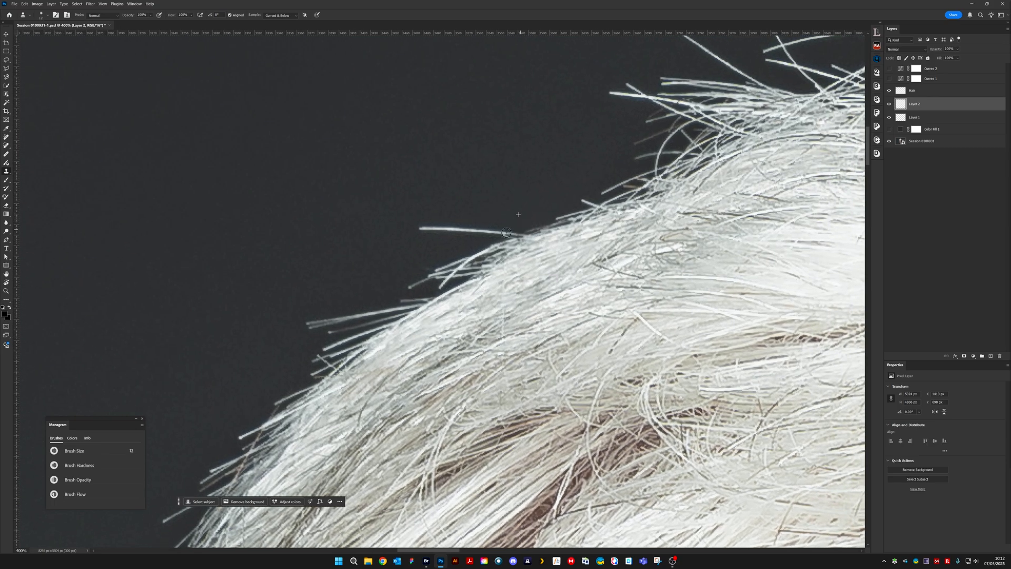
left_click_drag(519, 234, 421, 228)
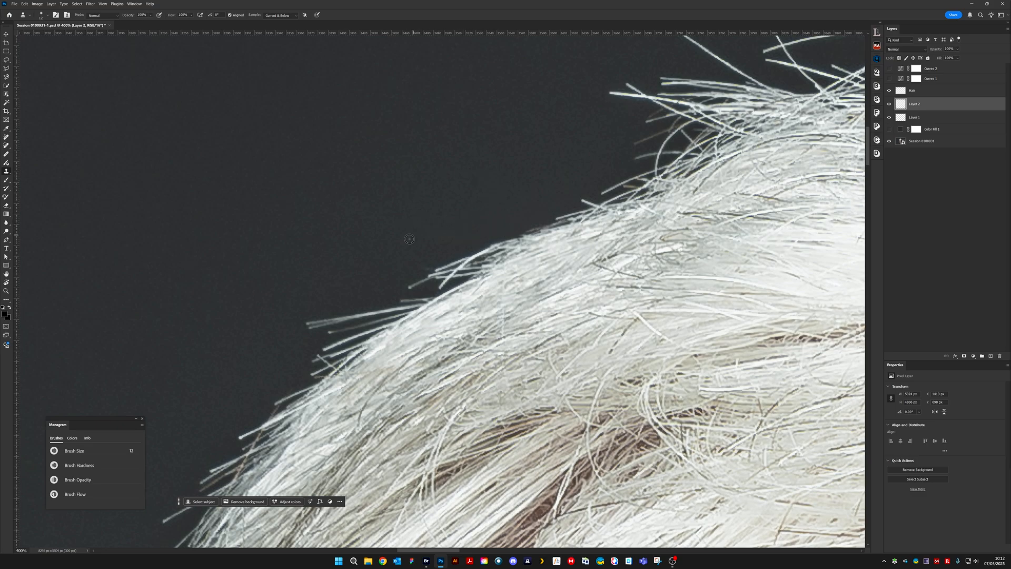
At brush size 8 and reduced opacity, clone background over the pair of long light hairs protruding midway down the slope
left_click_drag(352, 283, 515, 219)
key("bracketleft")
key("bracketleft")
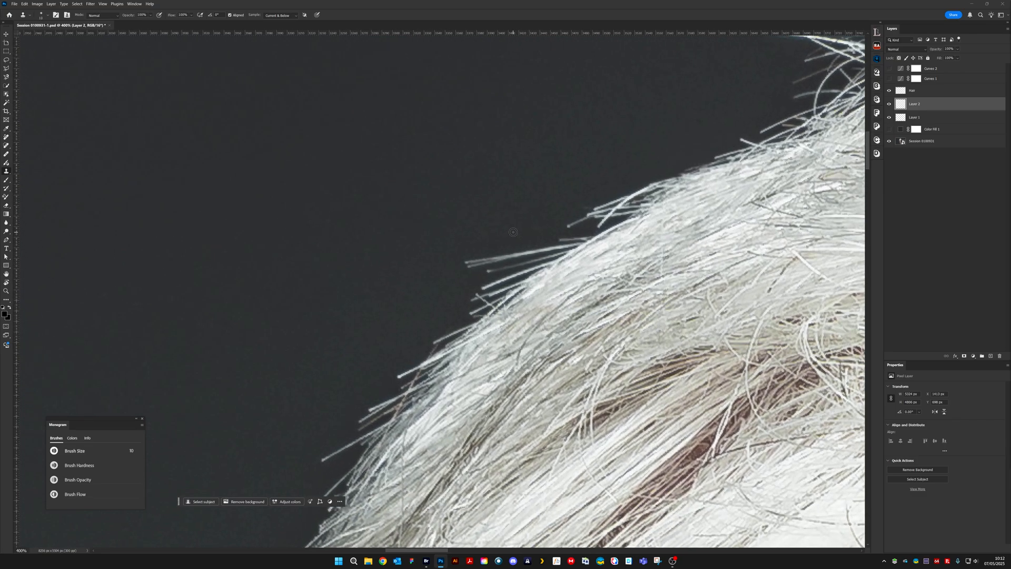
key("bracketleft")
key("bracketleft")
key("5")
mouse_move(509, 252)
left_mouse_down()
mouse_move(474, 262)
mouse_move(496, 258)
left_mouse_up()
key("0")
key("2")
mouse_move(530, 251)
left_mouse_down()
mouse_move(556, 245)
mouse_move(522, 255)
left_mouse_up()
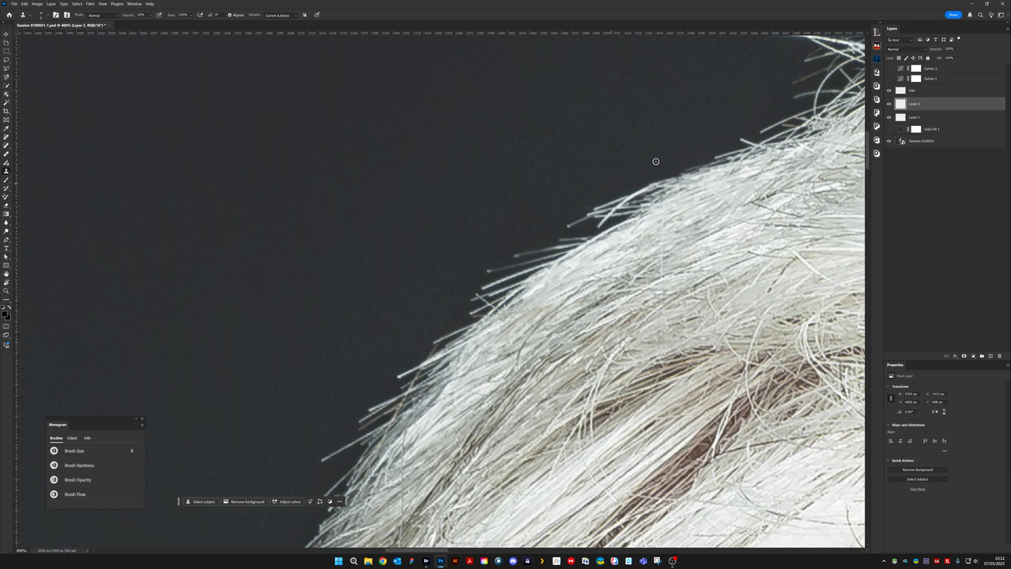
At brush size 4, sample nearby background and clone over the short faint hair tip on the sloping edge
key("[")
key("[")
key("[")
key("[")
left_click(527, 238, "alt")
left_click_drag(568, 243, 536, 248)
Clone over the brownish strand and the protruding light hair tips further down the sloping edge
mouse_move(439, 347)
left_mouse_down()
mouse_move(527, 298)
mouse_move(551, 304)
left_mouse_up()
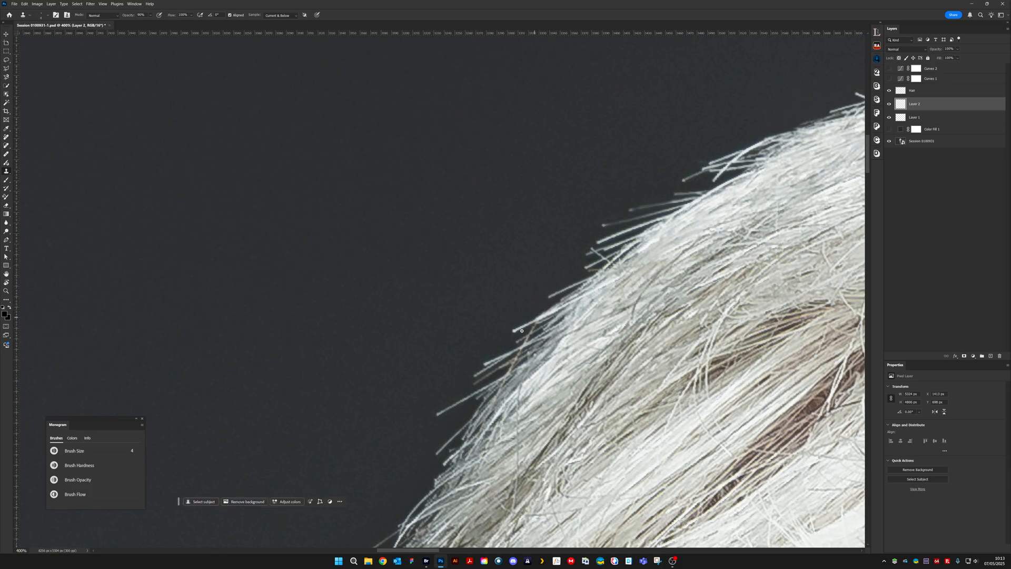
scroll(547, 287, "down", 3)
scroll(548, 287, "left", 2)
left_click(537, 286, "alt")
left_click_drag(583, 266, 560, 287)
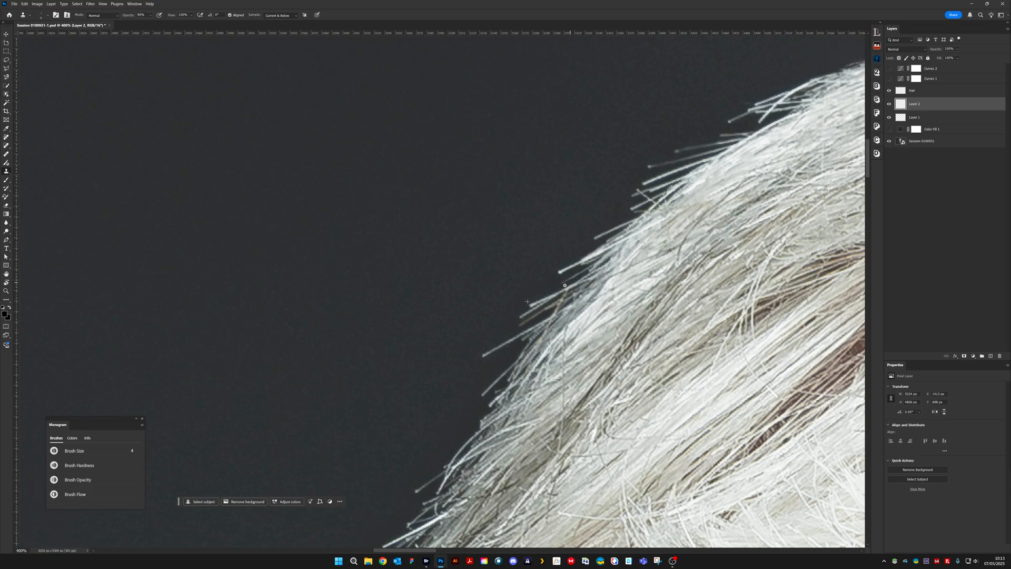
key("bracketleft")
key("bracketleft")
key("bracketright")
left_click_drag(566, 298, 555, 304)
Clone background over the stray tips and brownish smudge on the lower part of the sloping edge
left_click_drag(439, 441, 522, 278)
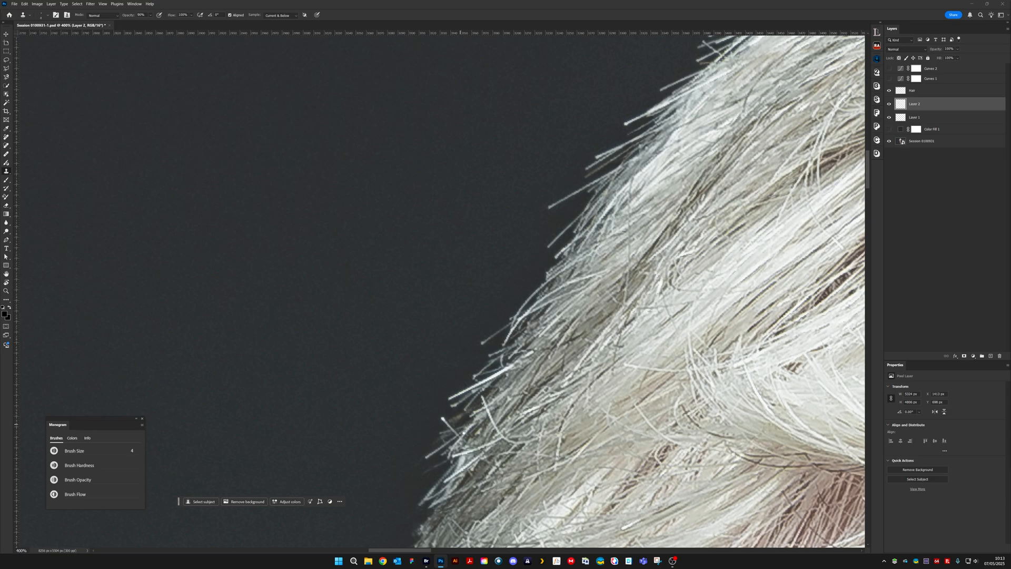
left_click_drag(452, 407, 461, 331)
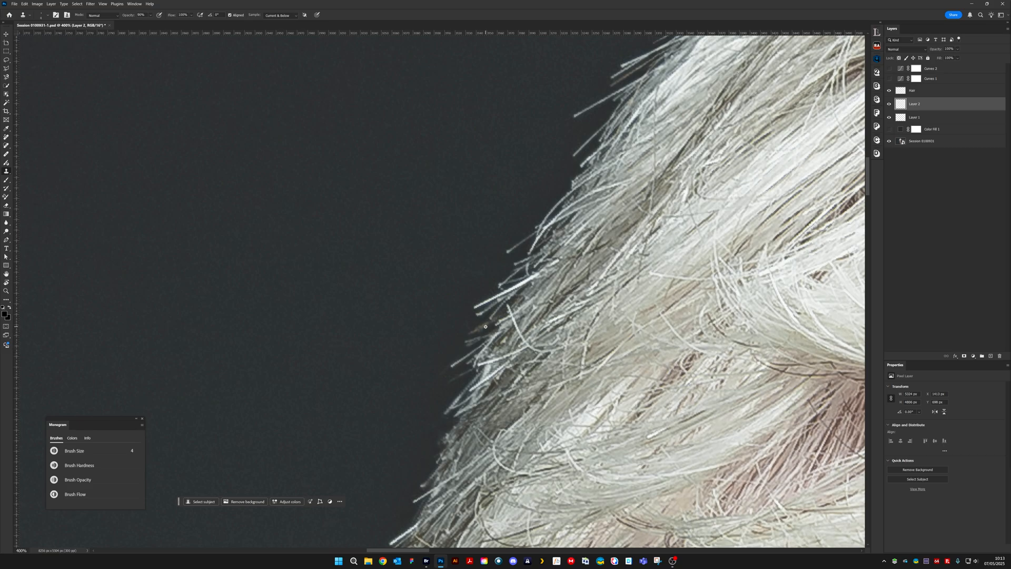
left_click_drag(464, 323, 464, 330)
left_click_drag(396, 460, 471, 296)
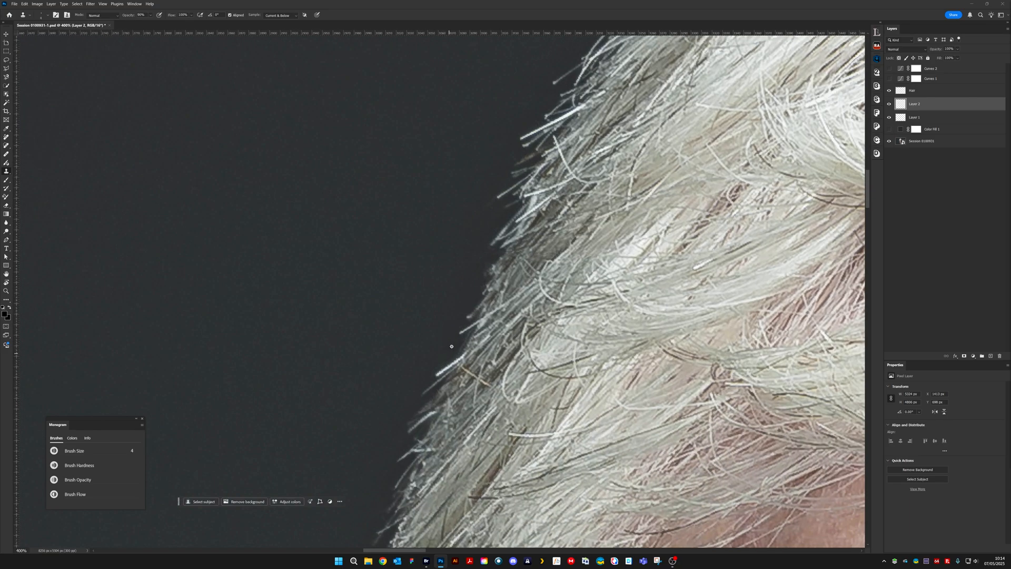
At brush size 3, clone out the bright protruding tip and the orange strand crossing the hair near the temple edge
key("4")
key("bracketleft")
left_click(463, 354, "alt")
left_click_drag(461, 357, 437, 373)
left_click_drag(487, 376, 483, 382)
scroll(513, 389, "down", 3)
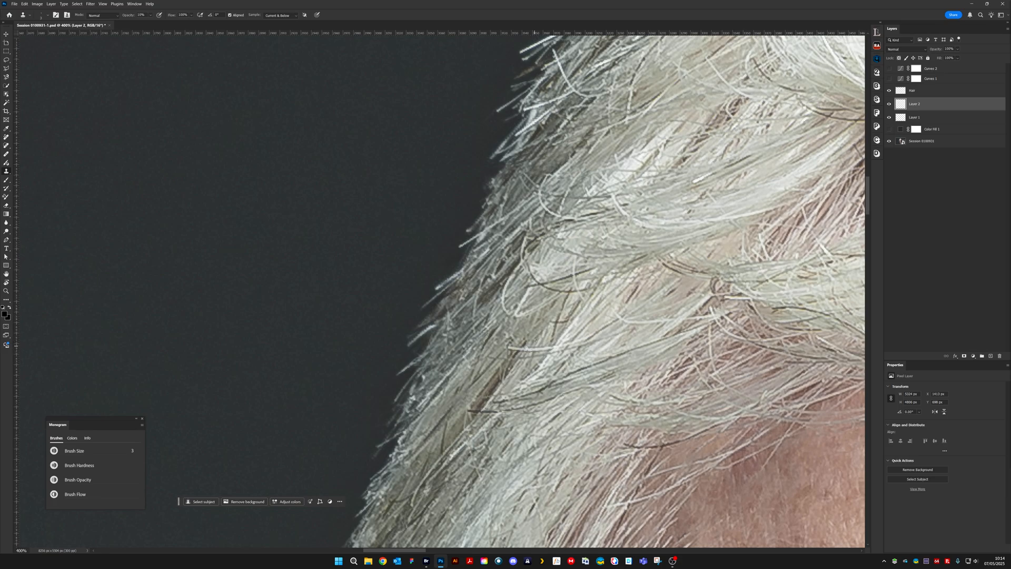
At 80% opacity and brush size 3, clone over the thin dark strands crossing the white hair inside the sloping edge
left_click_drag(617, 199, 542, 329)
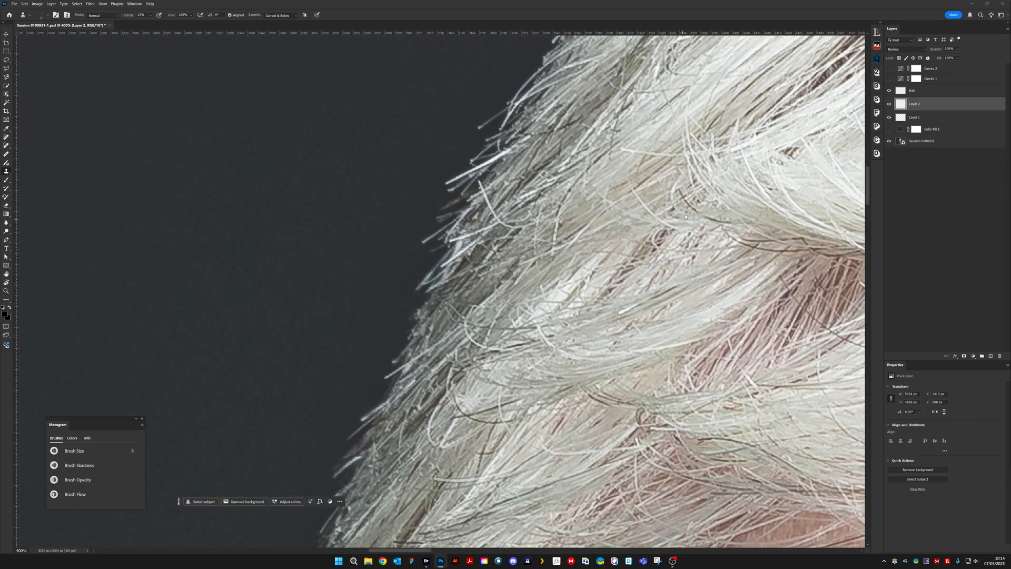
left_click_drag(686, 217, 440, 304)
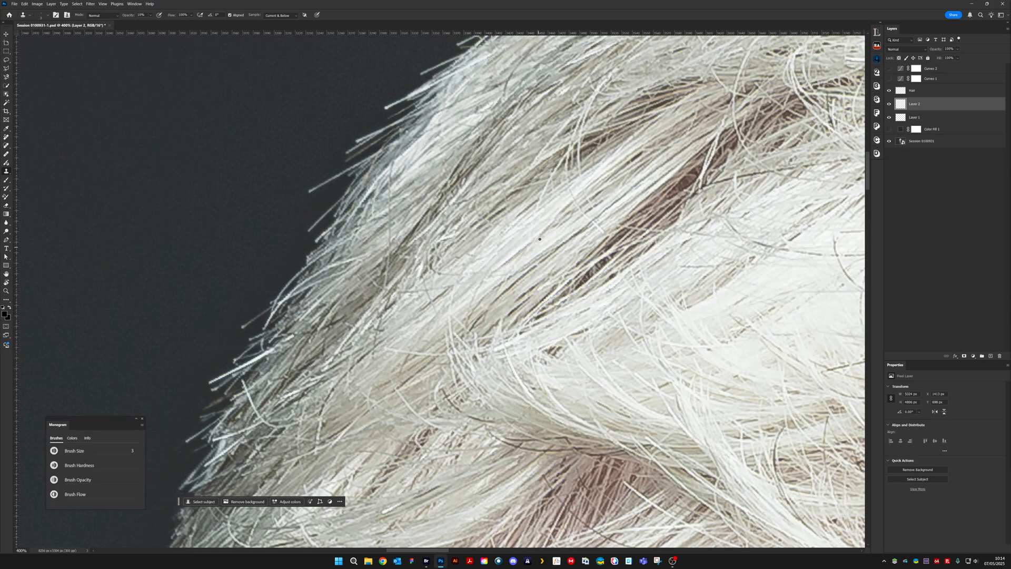
left_click_drag(466, 299, 490, 325)
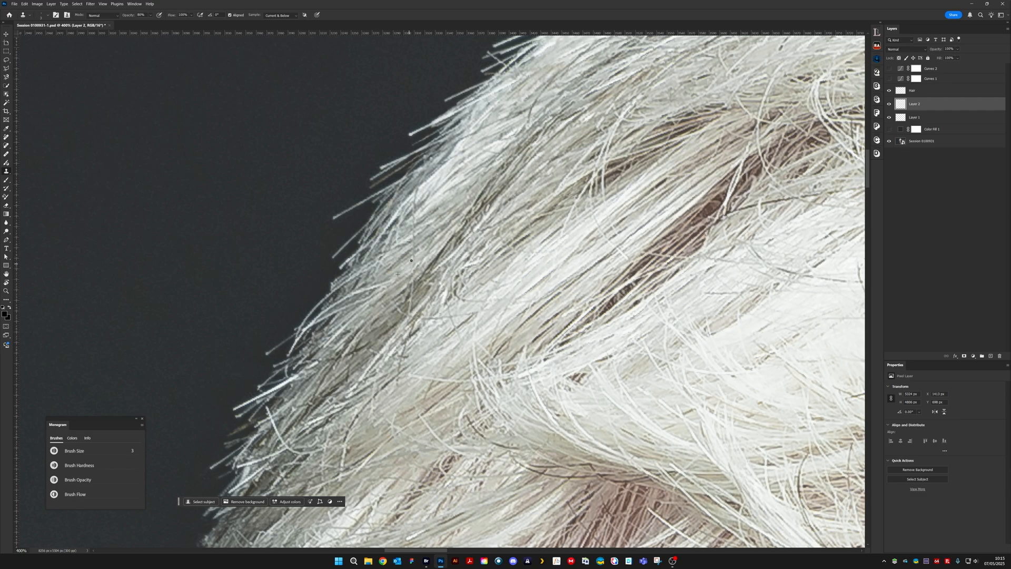
left_click(417, 253, "alt")
left_click_drag(411, 258, 411, 258)
left_click_drag(408, 345, 405, 368)
left_click(360, 360, "alt")
left_click(369, 353)
left_click_drag(369, 326, 340, 337)
Clone background over the tall arched hair above the top of the head, using brush size 5 and then 10
left_click_drag(766, 81, 418, 403)
mouse_move(842, 174)
left_mouse_down()
mouse_move(488, 281)
mouse_move(556, 277)
mouse_move(613, 372)
mouse_move(574, 405)
left_mouse_up()
left_click_drag(553, 295, 596, 282)
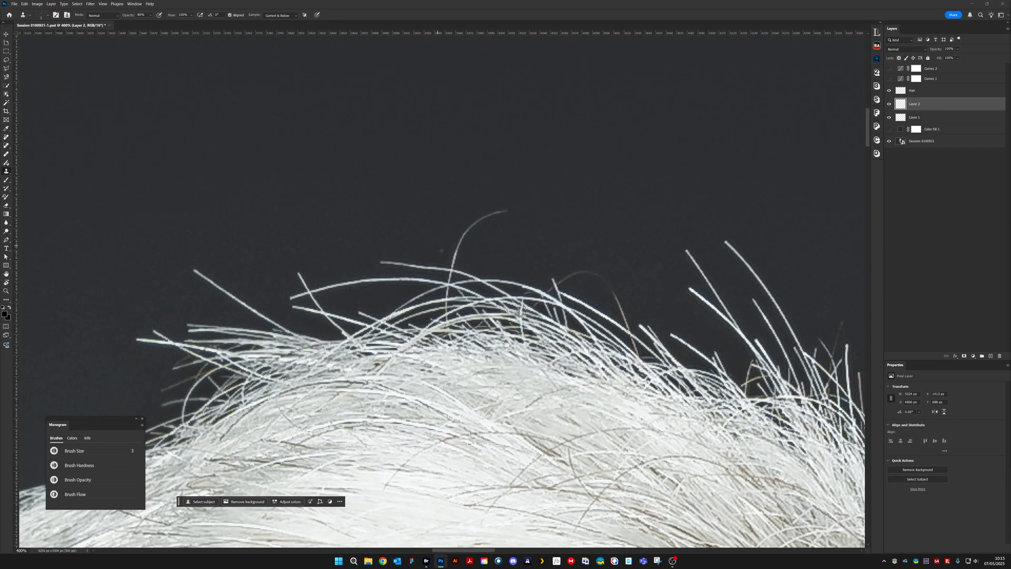
key("]")
key("]")
left_click(467, 261, "alt")
left_click_drag(450, 268, 455, 254)
key("]")
key("]")
key("]")
key("]")
key("]")
left_click(471, 207, "alt")
mouse_move(505, 209)
left_mouse_down()
mouse_move(457, 244)
mouse_move(465, 228)
mouse_move(451, 255)
mouse_move(467, 240)
left_mouse_up()
At brush size 4, clone out the remaining pieces of the tall arched hair between the top strands
key("[")
key("[")
key("[")
key("[")
key("[")
key("[")
left_click(481, 255, "alt")
left_click_drag(450, 277, 452, 273)
left_click_drag(447, 296, 449, 303)
left_click(517, 254, "alt")
left_click_drag(447, 319, 449, 316)
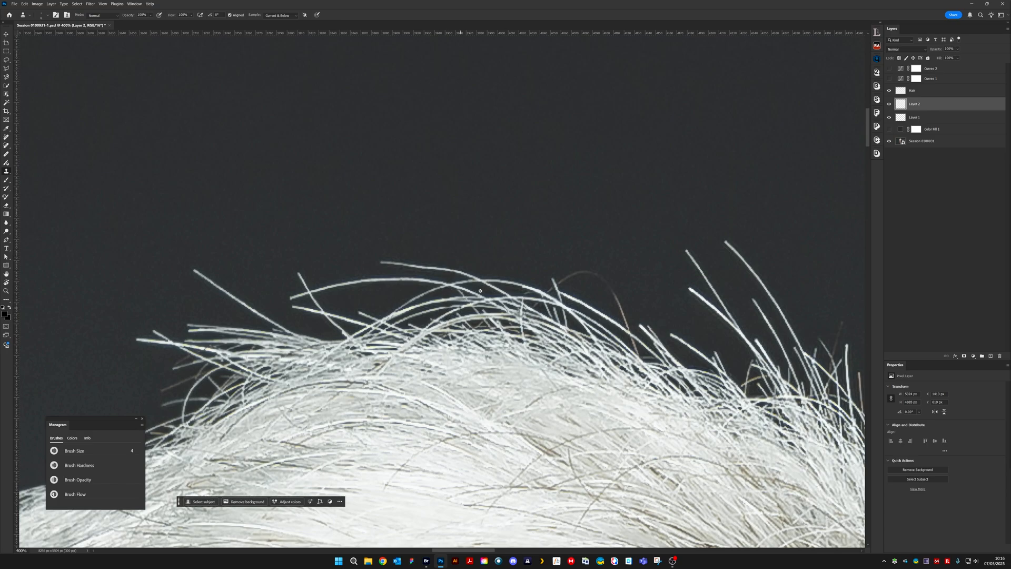
left_click(526, 256, "alt")
left_click_drag(480, 339, 449, 337)
Clone out the faint brown arched hair looping above the top strands, using a smaller brush where it meets the hair
left_click_drag(589, 412, 650, 369)
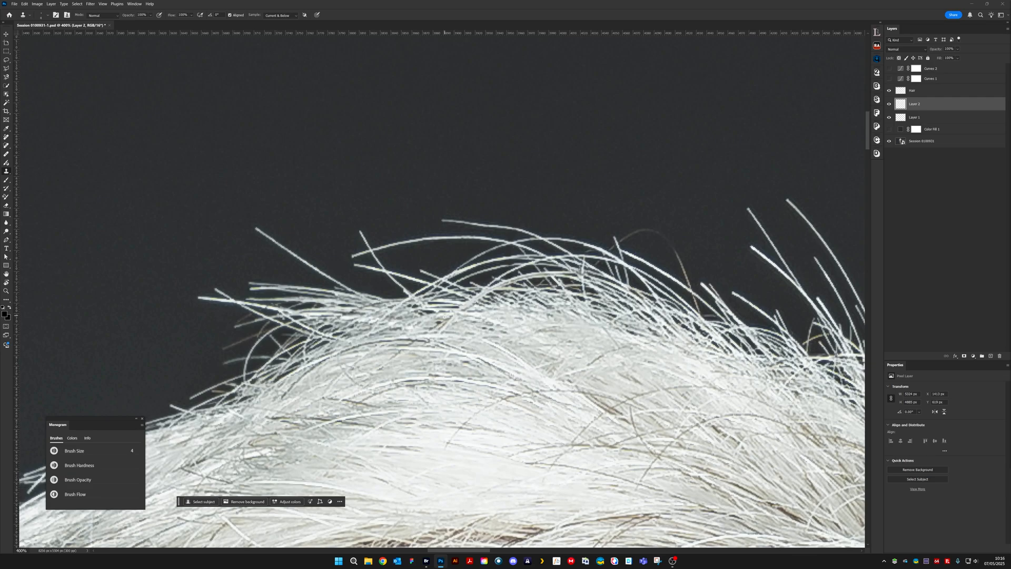
key("alt")
key("bracketleft")
left_click_drag(789, 305, 609, 329)
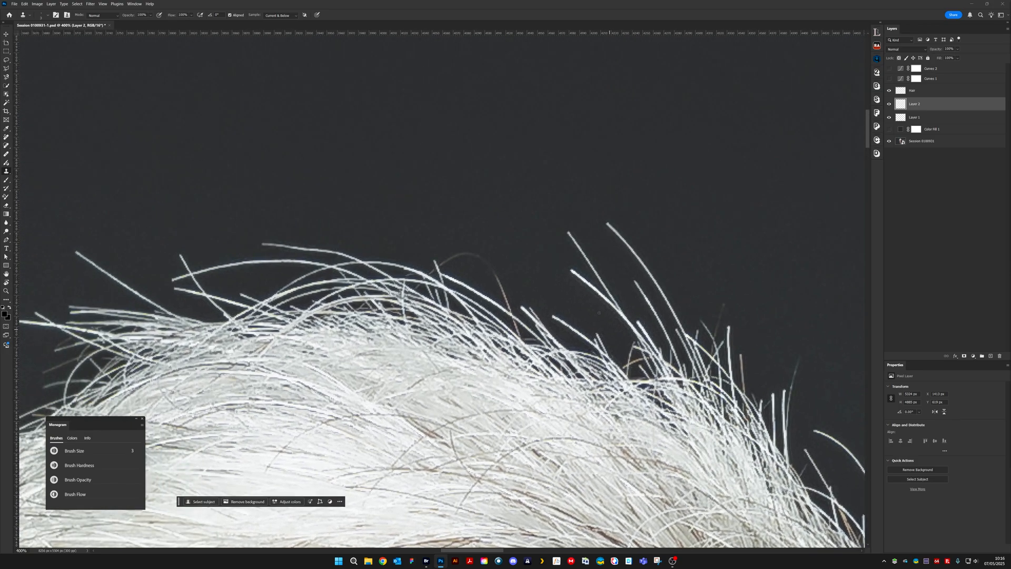
key("bracketright")
left_click_drag(442, 262, 486, 263)
key("bracketleft")
key("bracketleft")
key("bracketleft")
key("bracketleft")
left_click_drag(510, 310, 495, 276)
left_click_drag(514, 327, 519, 336)
At brush size 3, clone over the small leftover bits and the short straight hair tip crossing the top strands
left_click_drag(420, 287, 427, 286)
left_click_drag(439, 301, 448, 304)
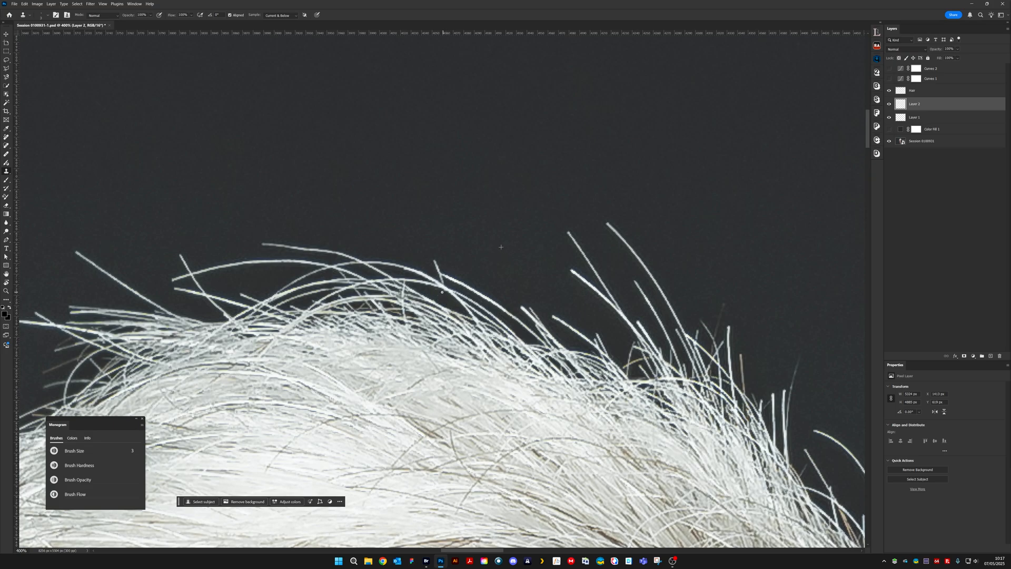
left_click(441, 279)
left_click_drag(435, 267, 439, 269)
At brush size 6, clone background over the thin bluish hair beside the two upright hairs near the crown
left_click_drag(698, 302, 466, 238)
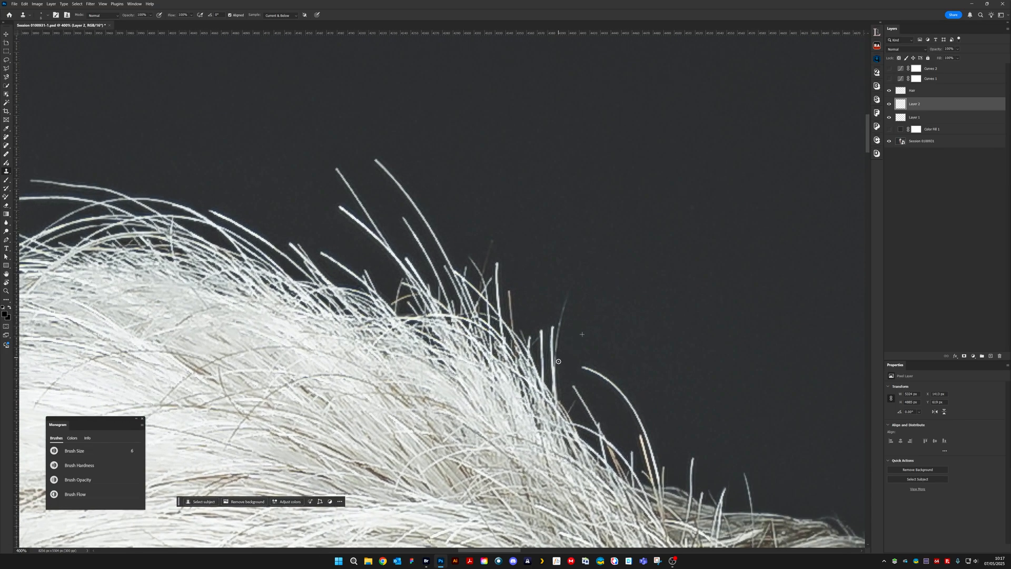
left_click_drag(558, 362, 562, 308)
left_click_drag(679, 400, 583, 281)
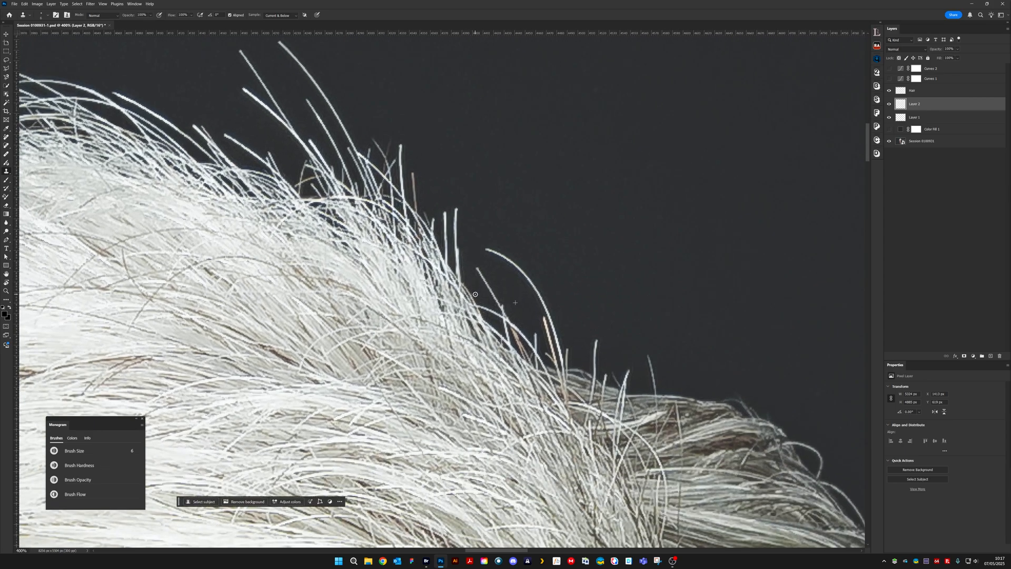
Examine the hair outline at several zoom levels, from the crown down over the side curls to the hair beside the temple
left_click_drag(708, 256, 709, 181)
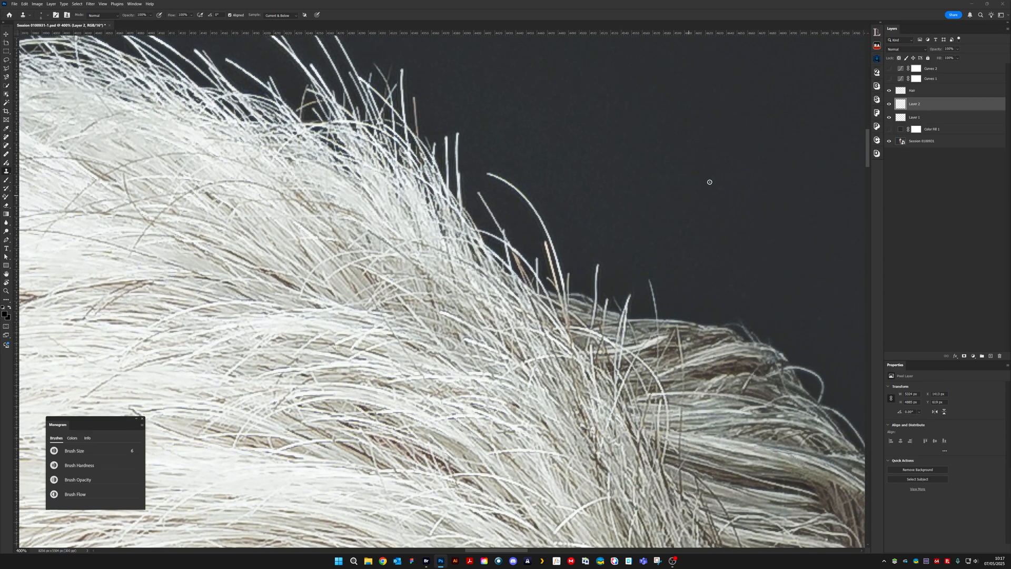
left_click_drag(763, 348, 661, 219)
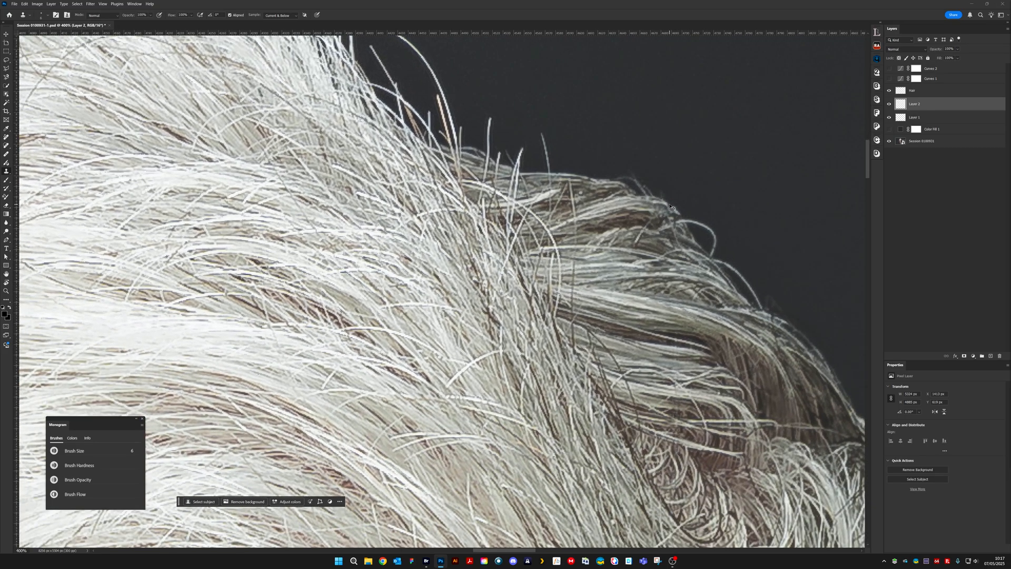
key("ctrl+minus")
key("ctrl+minus")
key("ctrl+minus")
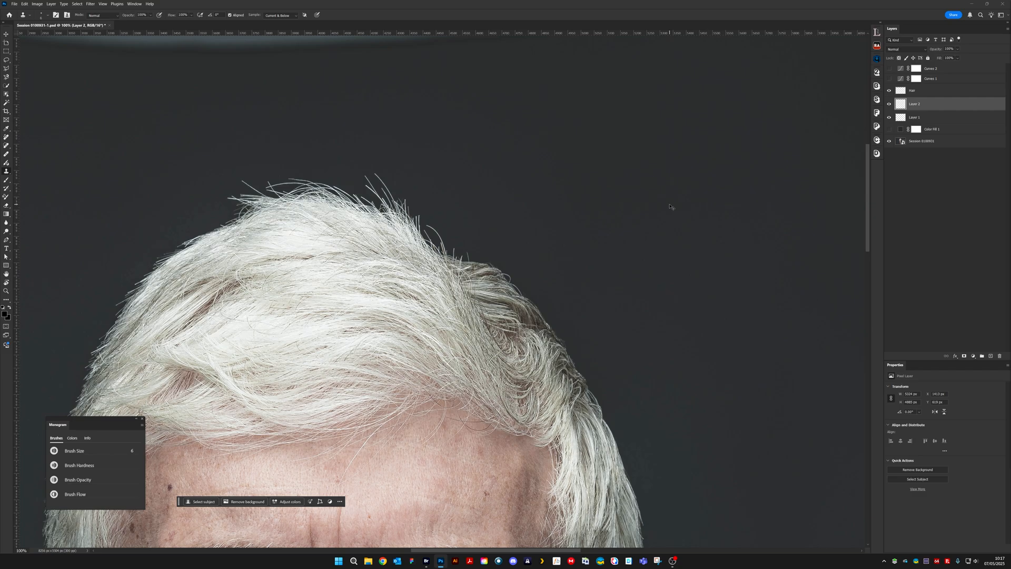
key("ctrl+plus")
key("ctrl+plus")
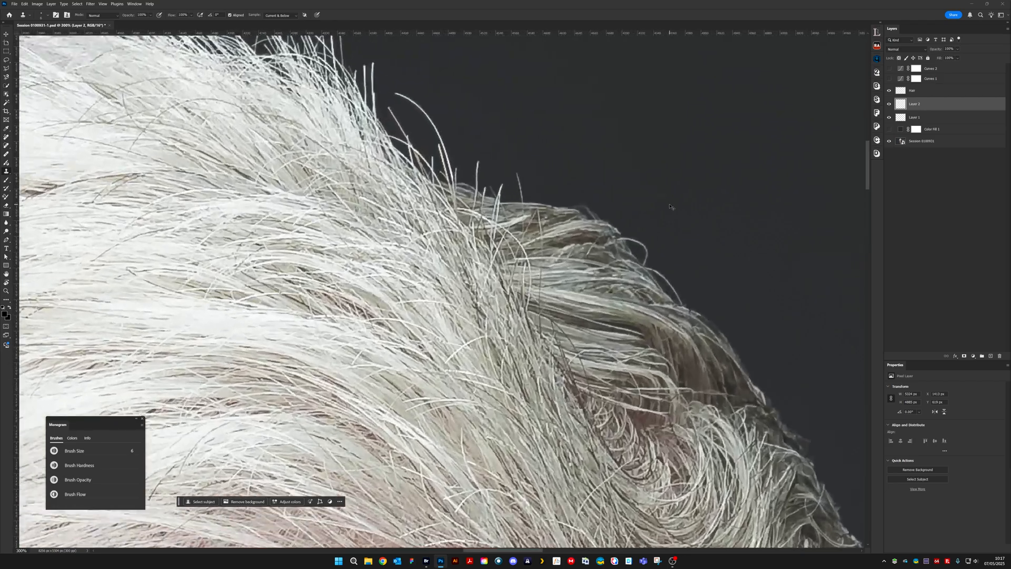
key("ctrl+minus")
key("ctrl+minus")
key("ctrl+minus")
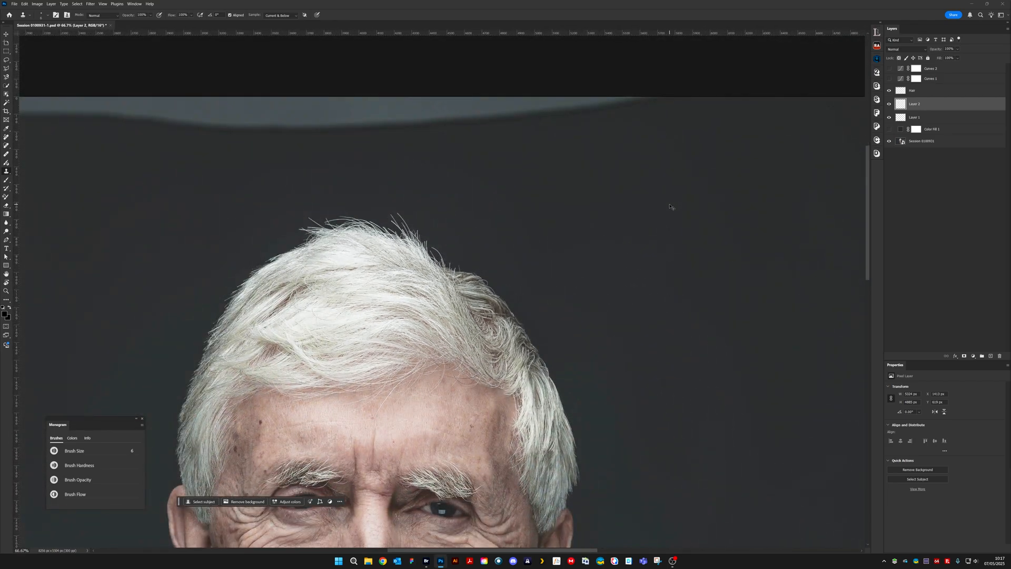
key("ctrl+plus")
key("ctrl+plus")
key("ctrl+plus")
key("ctrl+plus")
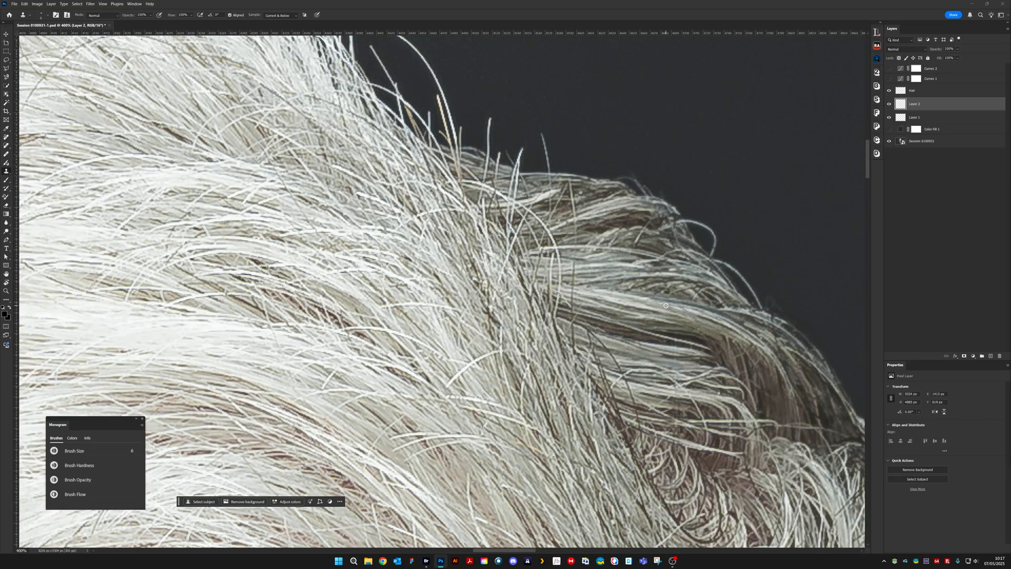
scroll(653, 309, "down", 10)
scroll(653, 309, "right", 10)
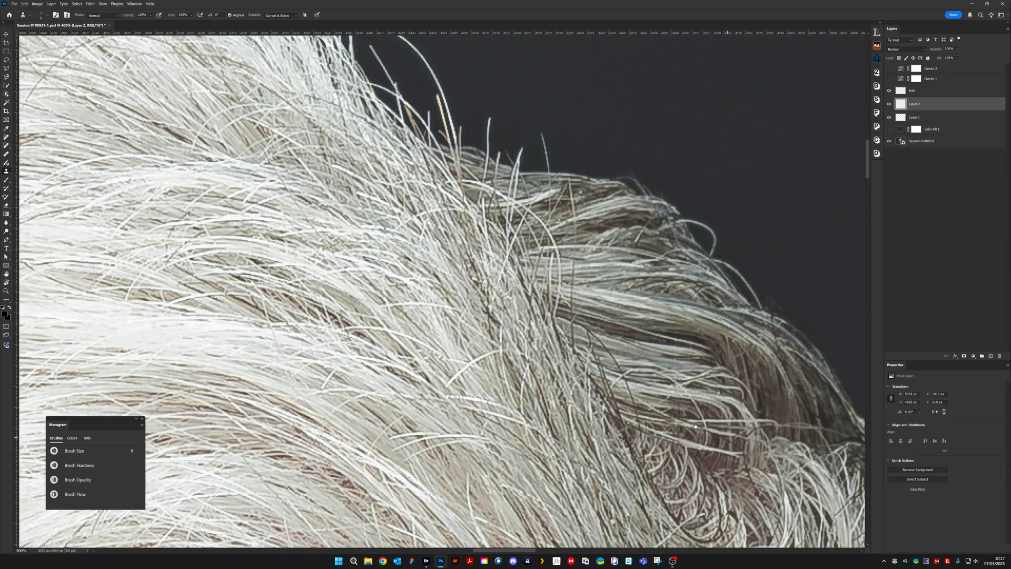
scroll(635, 292, "down", 5)
scroll(635, 292, "right", 2)
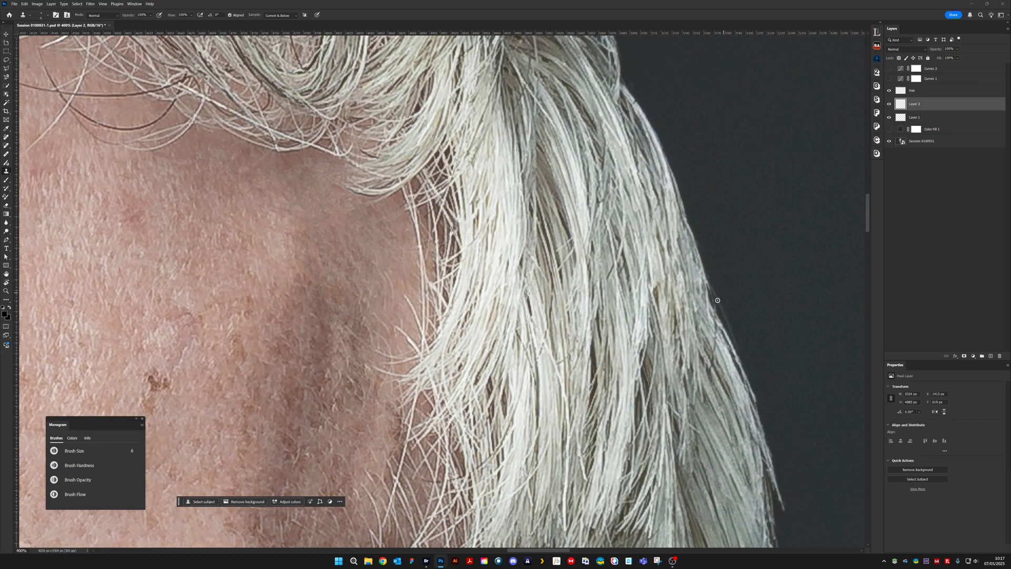
On the Hair layer, clone skin over the stray hair ends where the fringe meets the temple, with brush size 3
left_click_drag(469, 274, 525, 317)
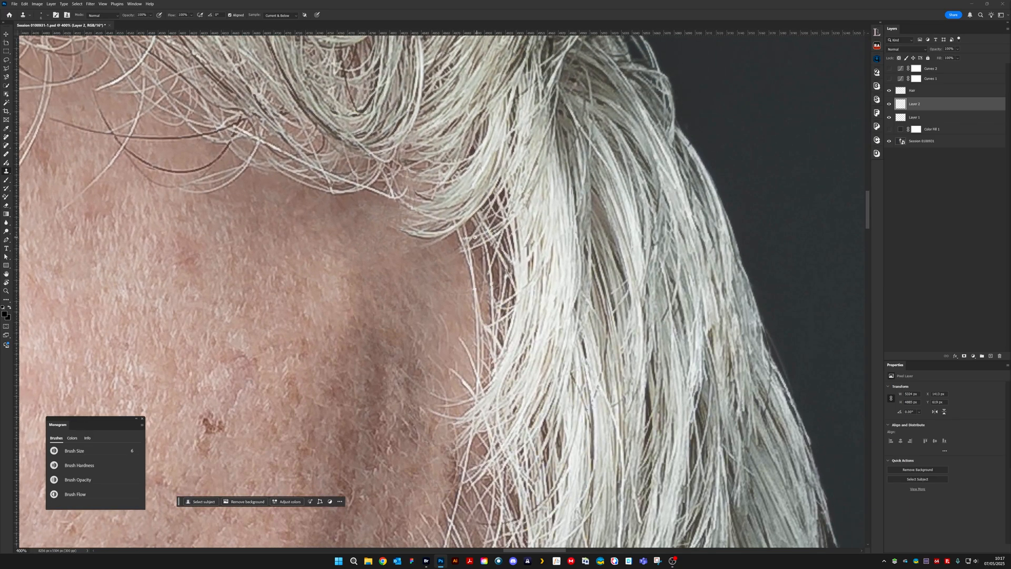
key("[")
key("[")
key("bracketleft")
left_click(942, 95)
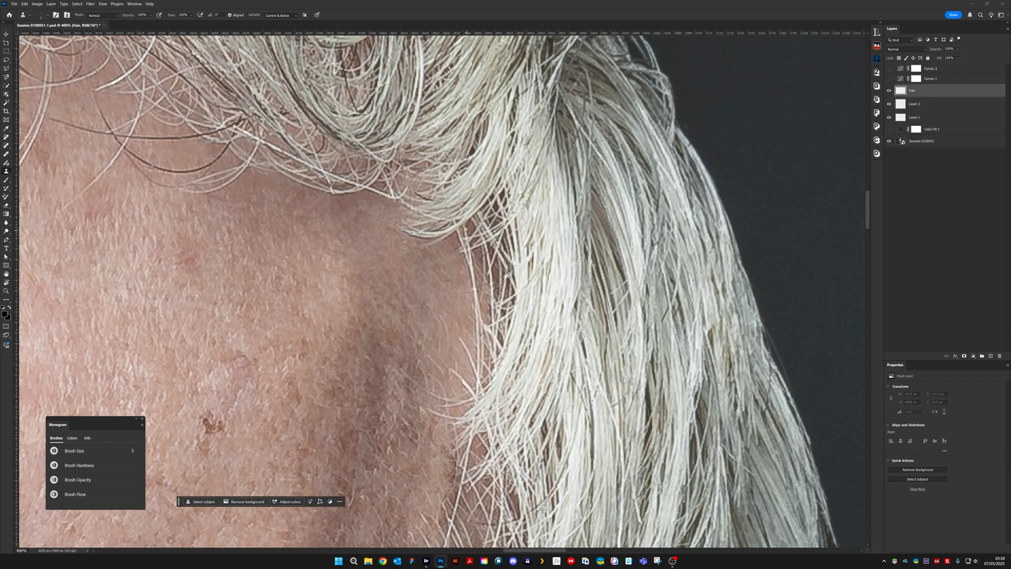
left_click_drag(465, 229, 466, 224)
left_click(464, 236)
left_click(456, 232)
left_click(459, 238)
At brush size 4, clone temple skin over the thin strands running down beside the side hair
left_click(478, 261, "alt")
key("]")
left_click(478, 282)
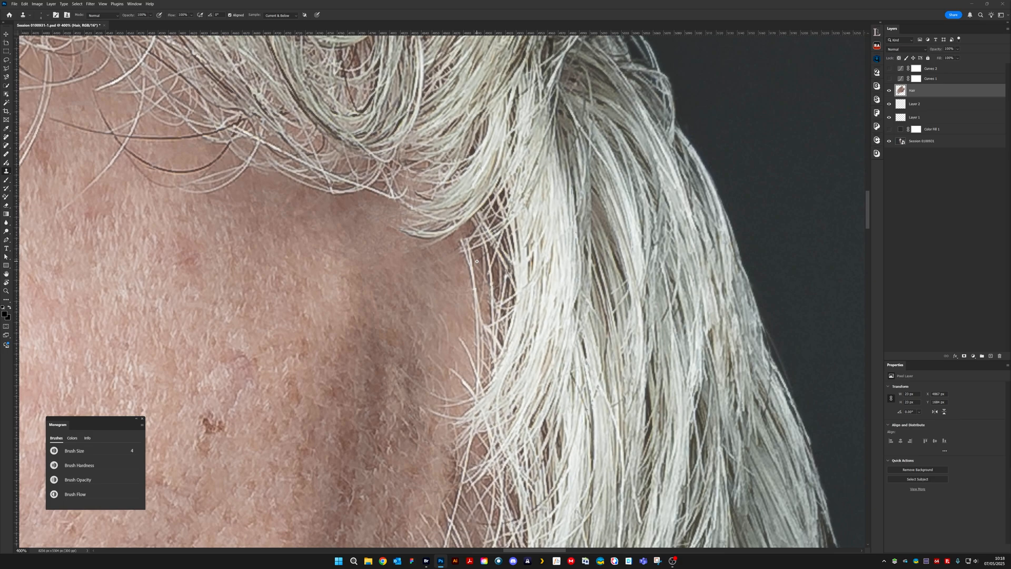
left_click(474, 283)
left_click(470, 281)
left_click(471, 279)
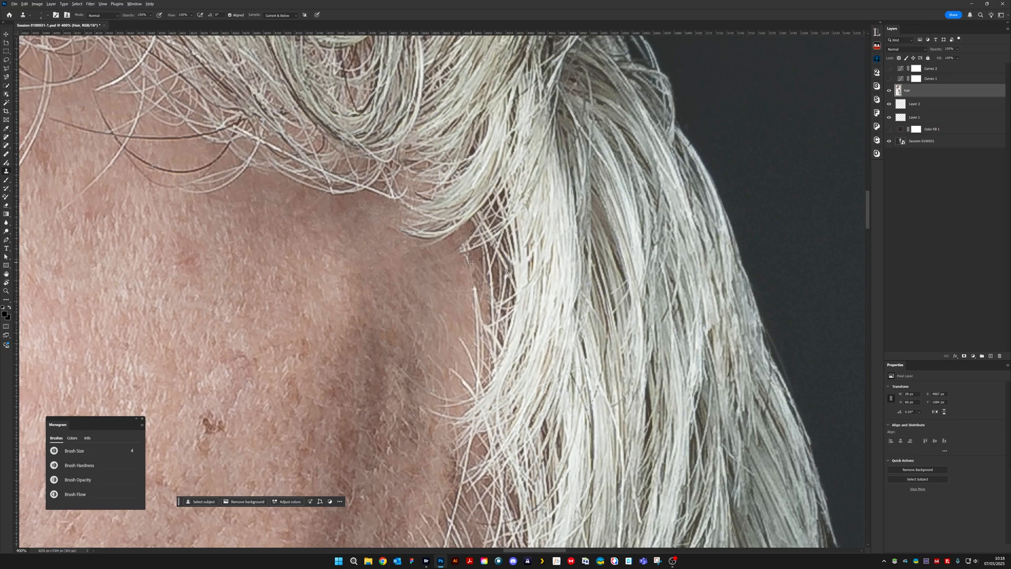
Clean the remnants of the removed temple strand with a smaller brush, and clone skin farther down it at brush size 4
key("[")
key("[")
left_click_drag(466, 256, 465, 263)
key("bracketright")
key("bracketright")
left_click(473, 323, "alt")
left_click_drag(480, 311, 478, 301)
Clone out the remaining pale strand along the temple edge, from its upper tip downward, continuing at 80% opacity
scroll(470, 377, "down", 3)
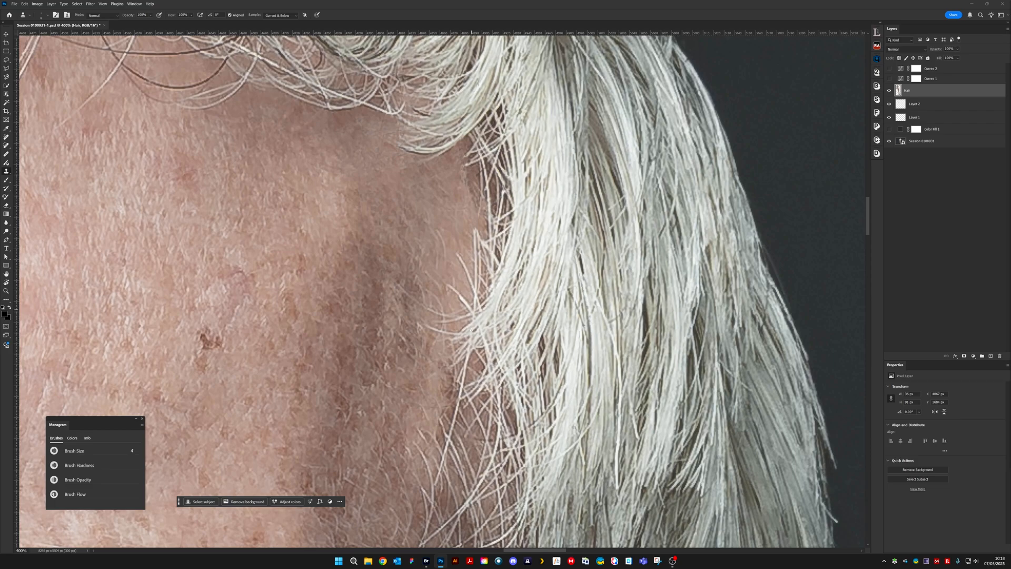
left_click(482, 224, "alt")
left_click(475, 230)
left_click(476, 234)
key("8")
left_click(474, 238)
left_click(475, 247)
left_click_drag(480, 260, 478, 256)
left_click(478, 264)
left_click(477, 265)
left_click(476, 271)
left_click(479, 283)
left_click(477, 289)
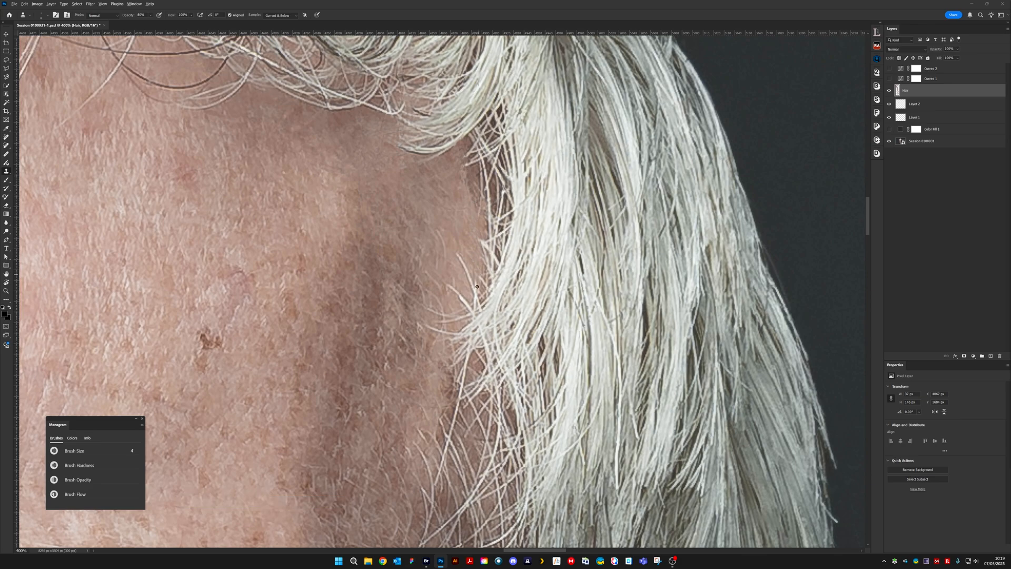
At brush size 3, clone skin over the stray hairs just below the tuft pointing onto the temple
left_click(460, 246, "alt")
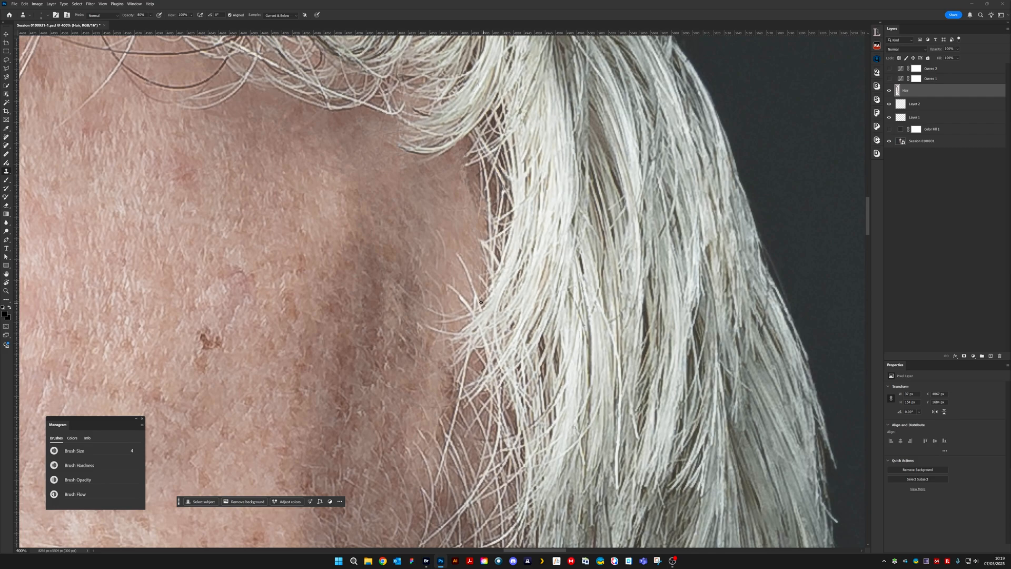
key("bracketleft")
left_click_drag(471, 319, 466, 352)
left_click_drag(469, 351, 471, 347)
Clone skin over the long curved hairs straying onto the lower temple beside the side hair
left_click(449, 416, "alt")
scroll(472, 407, "down", 3)
scroll(472, 407, "left", 1)
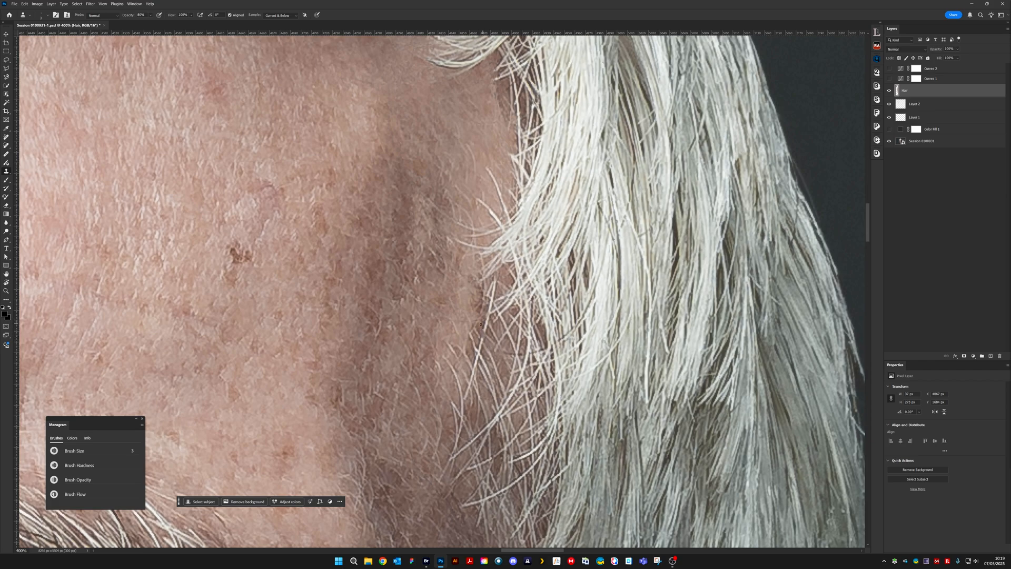
left_click_drag(481, 324, 485, 331)
left_click_drag(482, 351, 478, 346)
left_click_drag(485, 325, 488, 329)
left_click_drag(477, 351, 476, 370)
left_click_drag(465, 401, 464, 393)
Clone skin over the short upper hair tips sticking out of the tuft at the temple
scroll(469, 285, "up", 5)
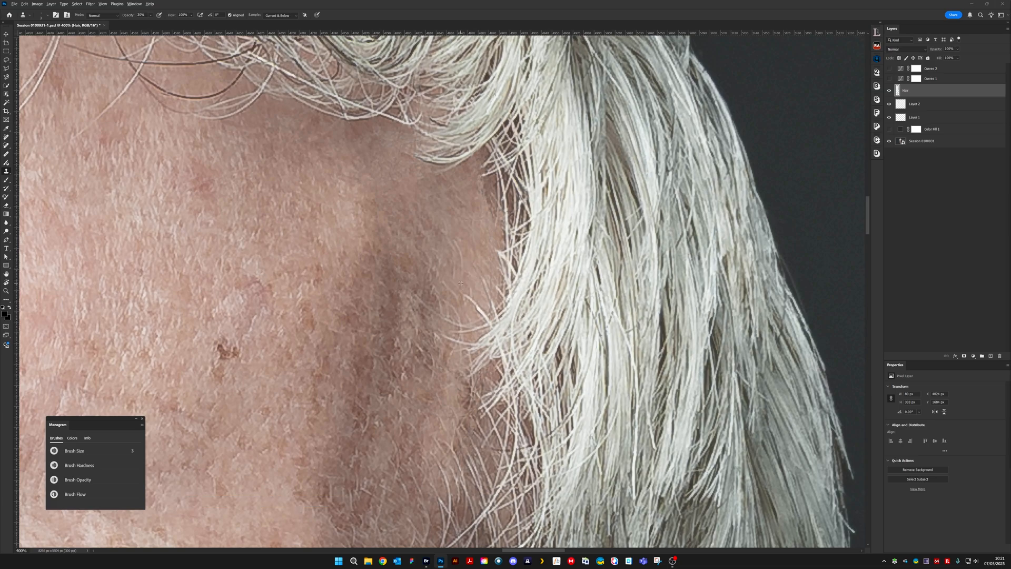
left_click_drag(476, 303, 482, 314)
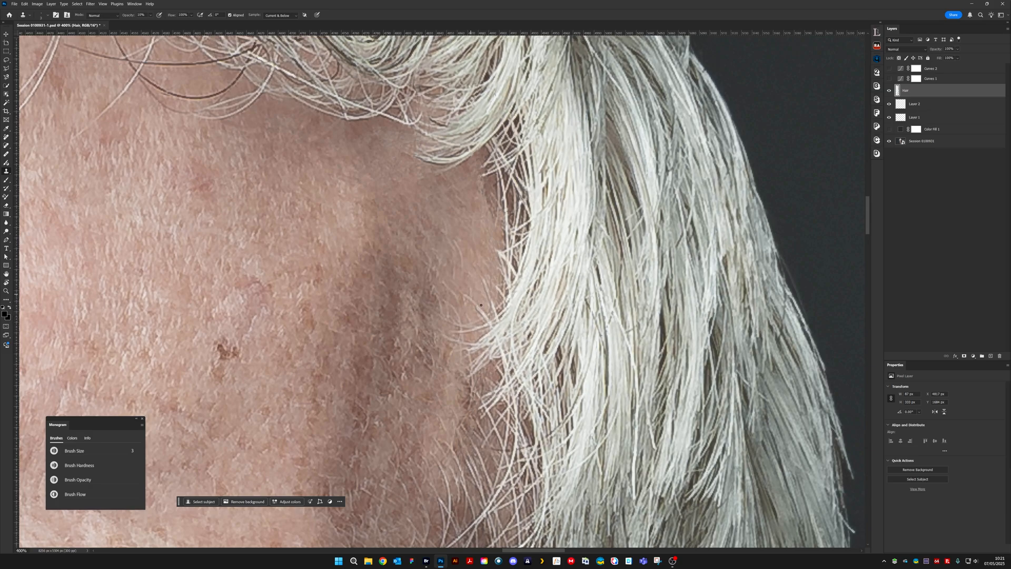
left_click_drag(481, 305, 480, 316)
Compare the whole head with and without the Hair and Layer 2 retouching
left_click_drag(576, 500, 590, 262)
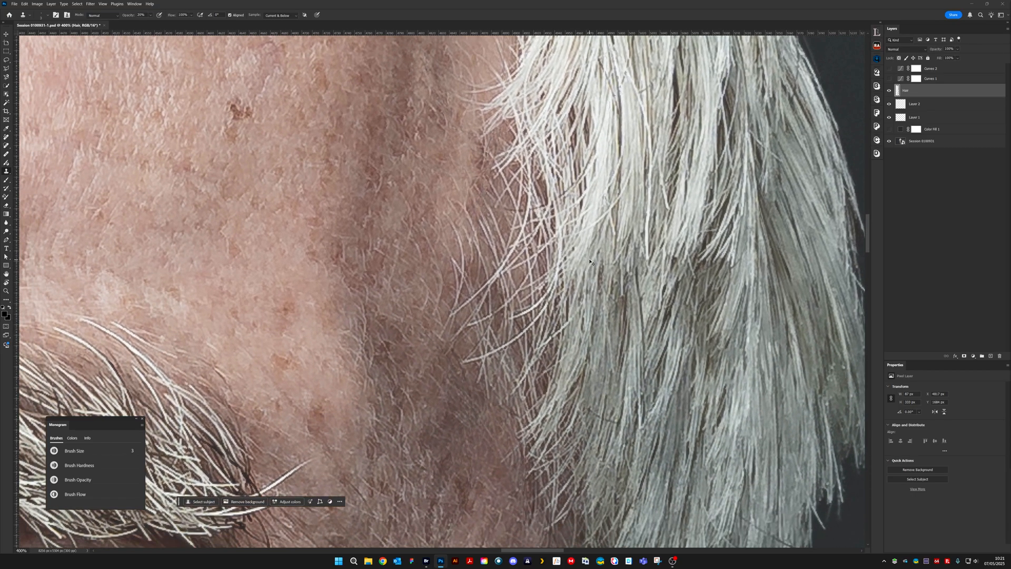
key("ctrl+minus")
key("ctrl+minus")
key("ctrl+minus")
key("ctrl+minus")
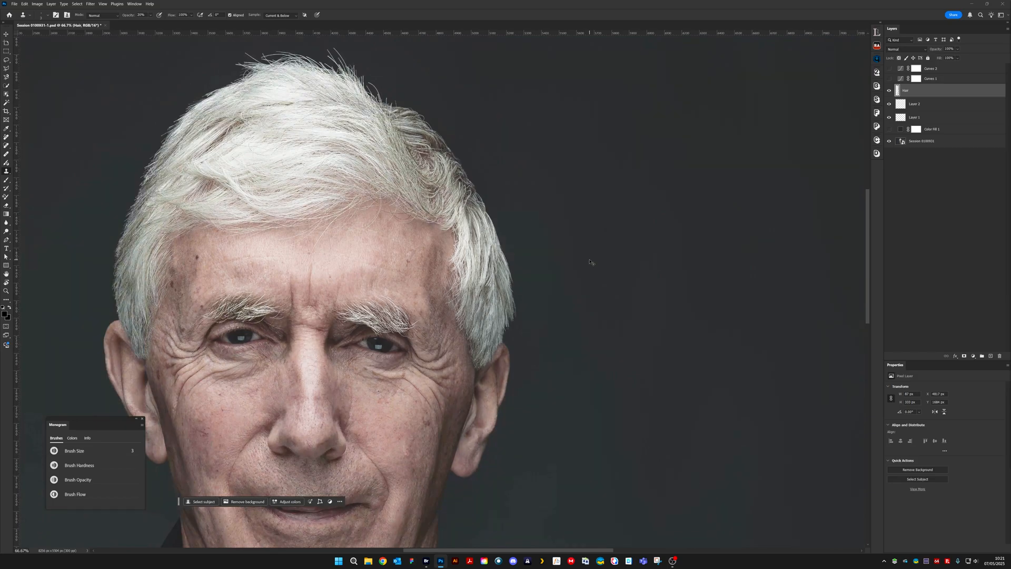
left_click_drag(344, 234, 437, 277)
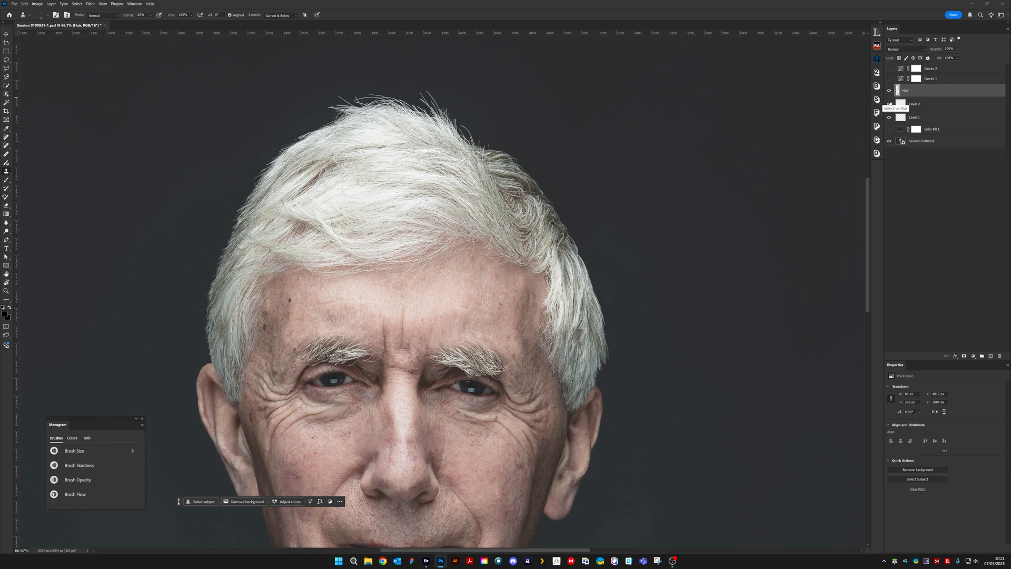
left_click(889, 91)
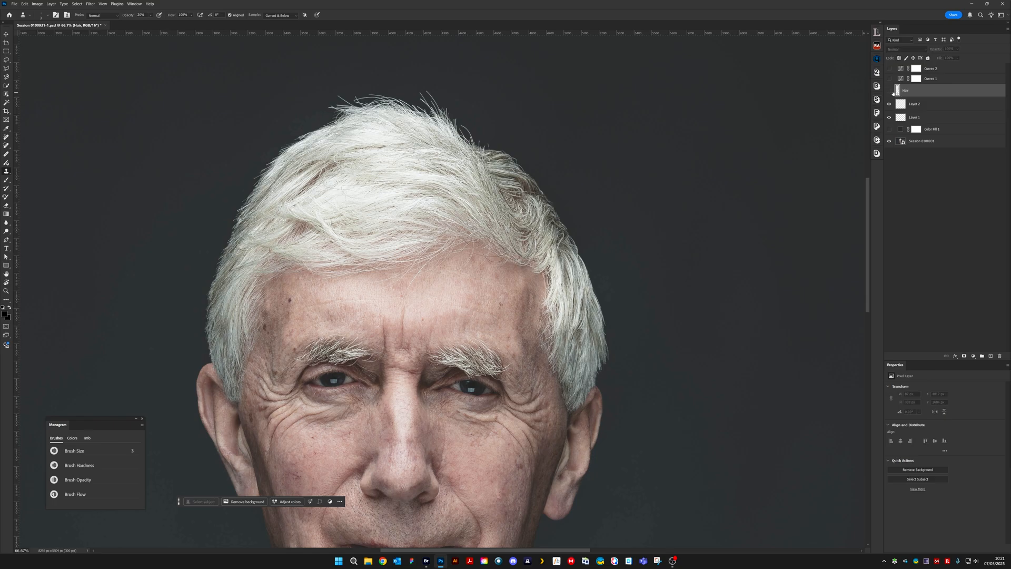
left_click(889, 104)
left_click(891, 93)
left_click(893, 92)
left_click(888, 91)
left_click(889, 104)
left_click(889, 104)
left_click(889, 104)
left_click(889, 104)
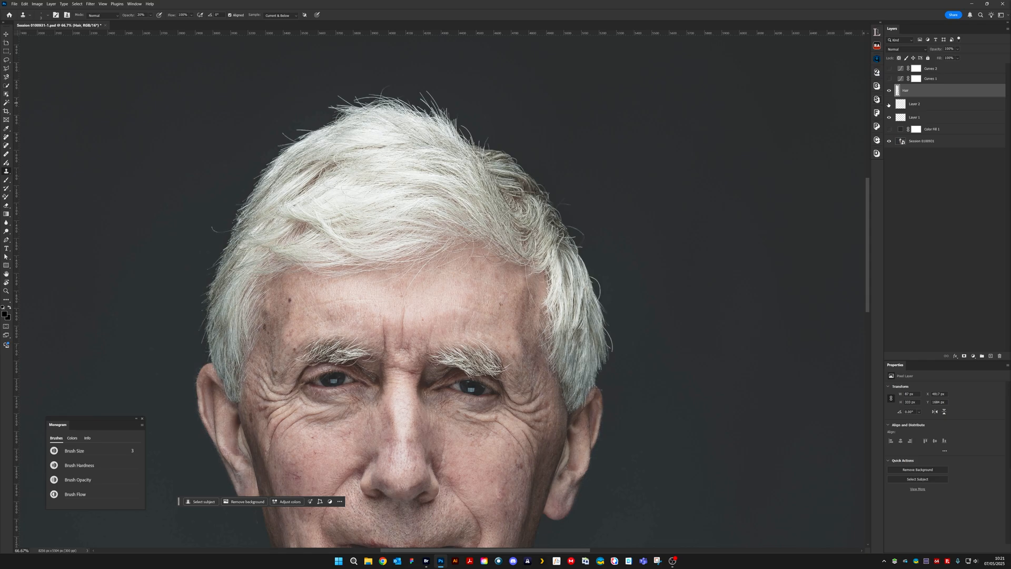
left_click(889, 104)
left_click(889, 105)
left_click(890, 104)
left_click(892, 105)
Make Layer 2 visible again and merge it with the Hair layer
left_click(914, 104, "shift")
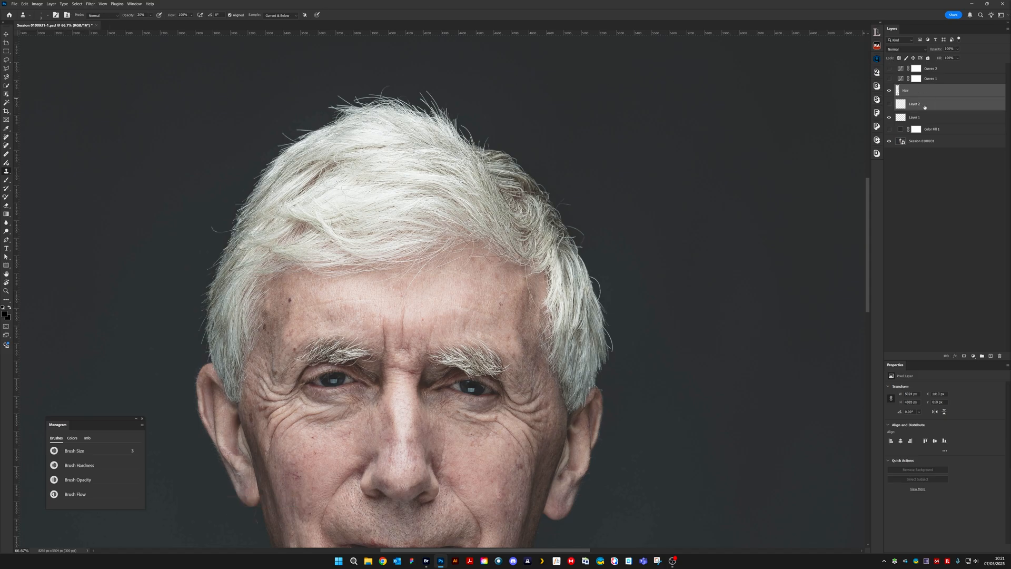
left_click(890, 104)
left_click(51, 4)
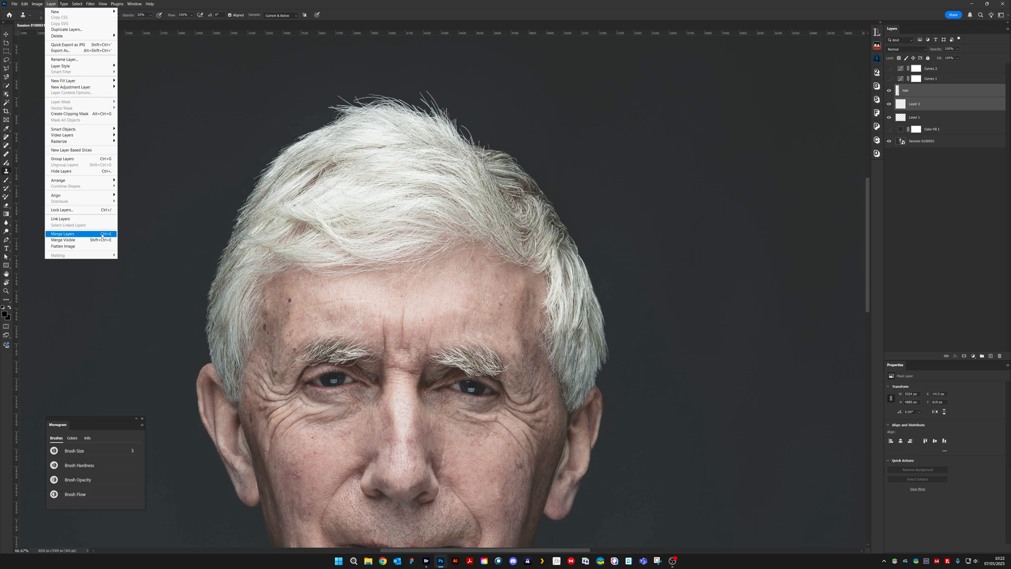
left_click(111, 233)
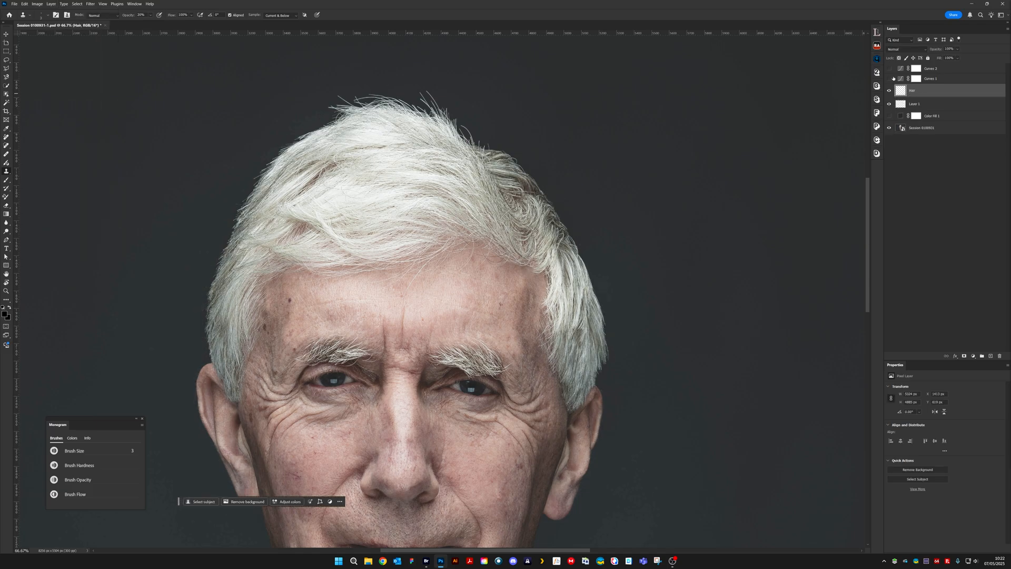
Compare the portrait with and without the merged Hair layer at smaller zoom levels
key("ctrl+minus")
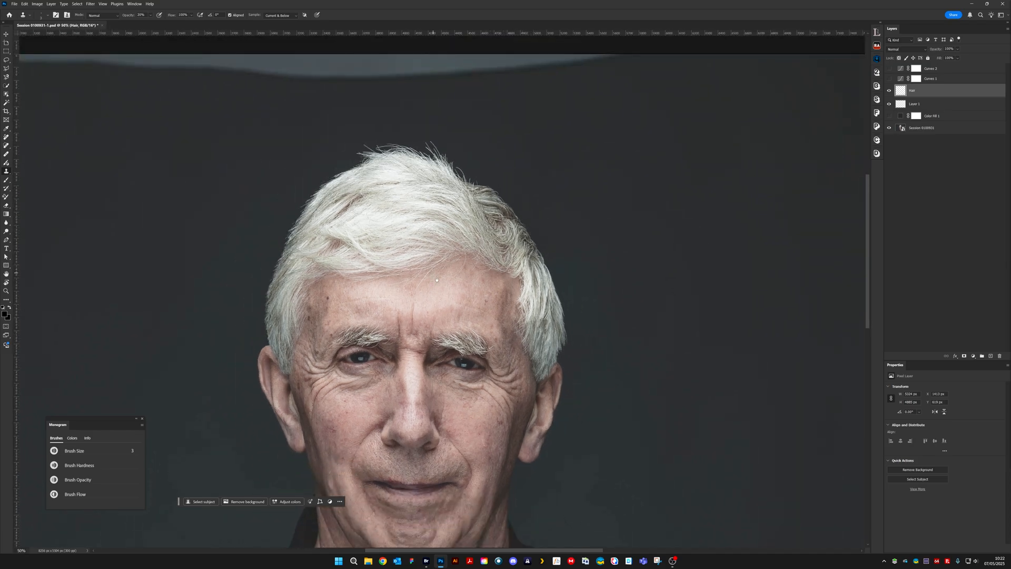
left_click_drag(437, 280, 465, 223)
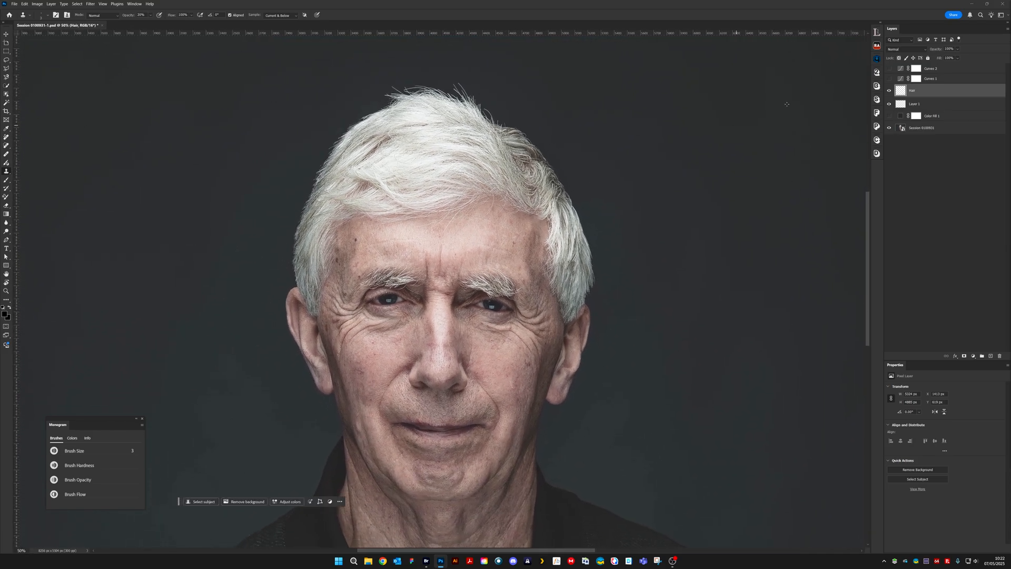
left_click(890, 90)
left_click(889, 91)
left_click(889, 91)
left_click(889, 91)
left_click(888, 91)
left_click(885, 91)
key("ctrl+minus")
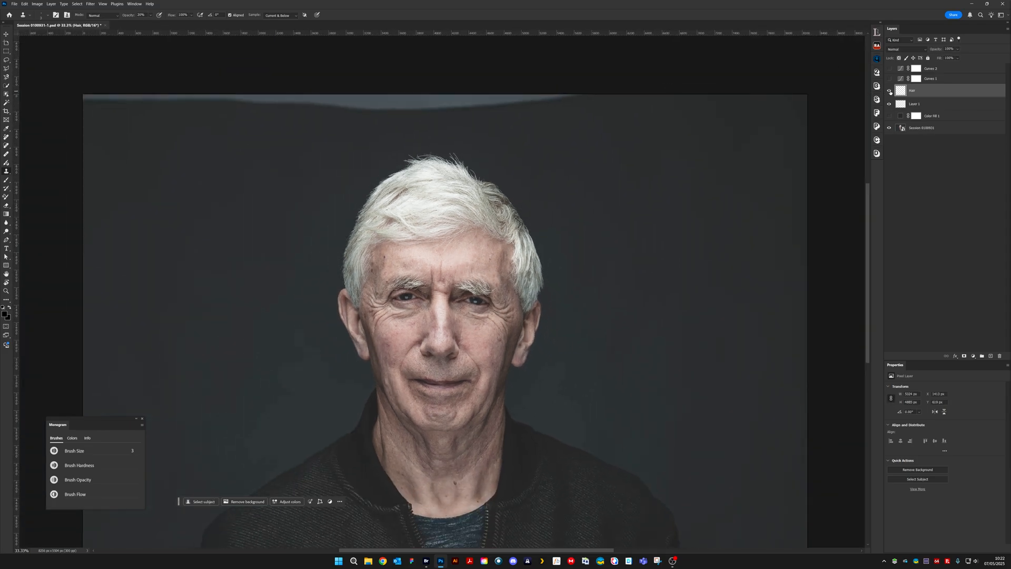
left_click(889, 91)
left_click(889, 91)
left_click(890, 91)
left_click(889, 91)
left_click(889, 91)
left_click(890, 92)
left_click(889, 91)
left_click(889, 91)
left_click(889, 91)
left_click(890, 91)
left_click(890, 91)
left_click(889, 91)
left_click(889, 92)
left_click(889, 92)
left_click(890, 91)
left_click(890, 91)
Add a new empty layer above the Hair layer for retouching the hairs over the forehead
scroll(411, 216, "up", 10)
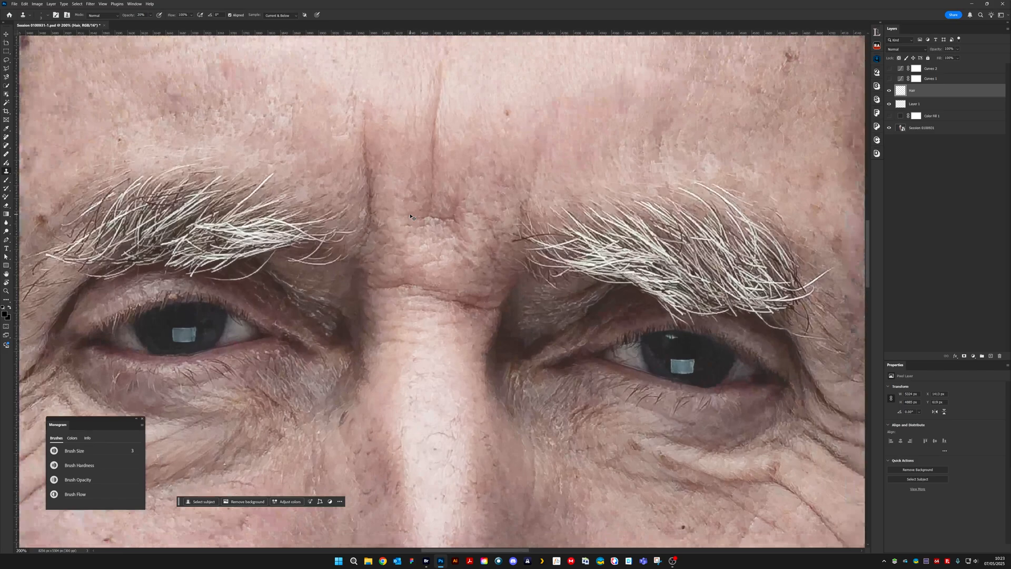
left_click_drag(476, 68, 369, 486)
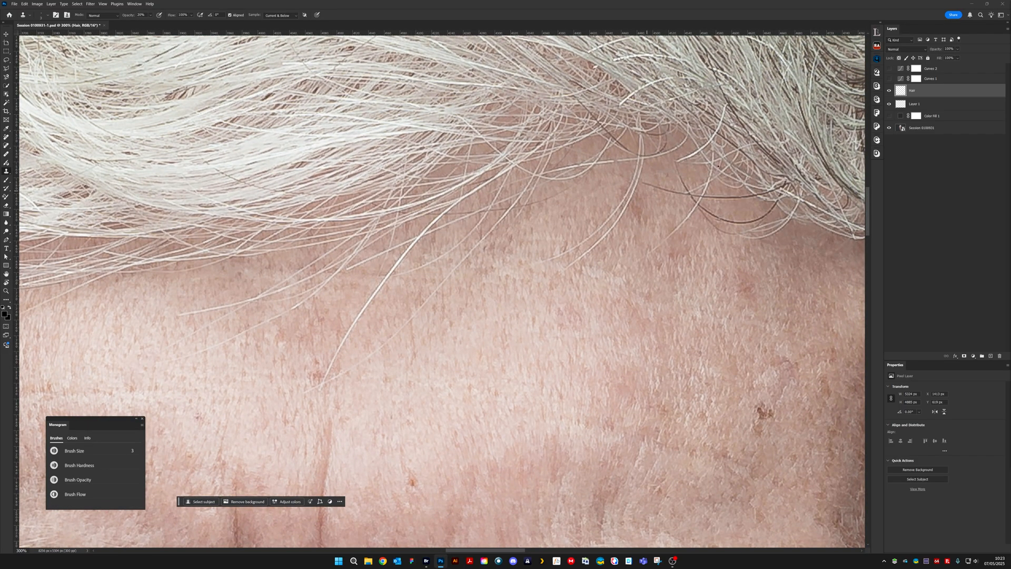
left_click(991, 356)
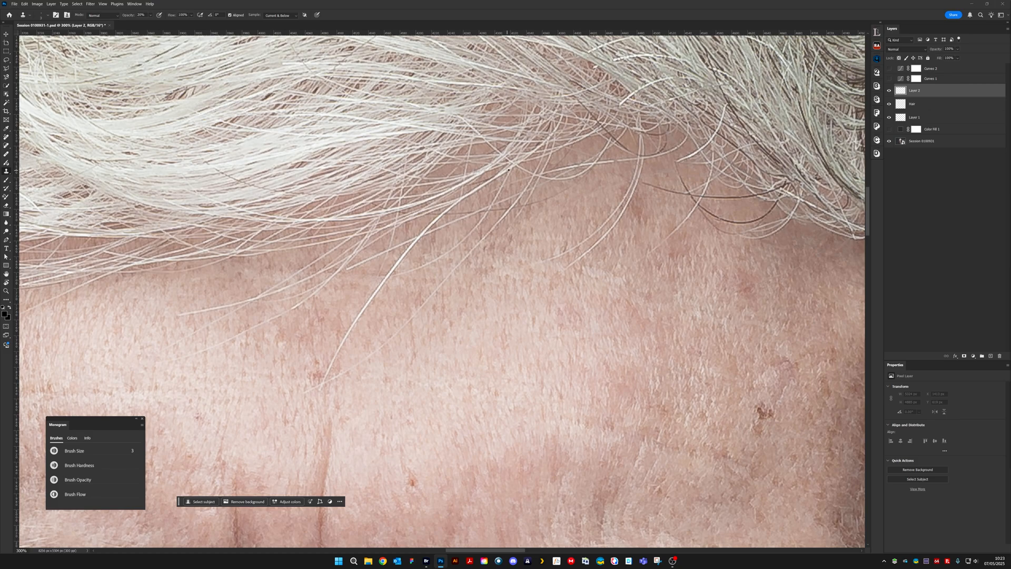
Tone down the long bright hair hanging onto the forehead with light clone strokes from the hairline to its tip
left_click_drag(508, 169, 492, 179)
left_click_drag(482, 186, 472, 193)
left_click_drag(425, 228, 401, 266)
left_click_drag(386, 277, 378, 287)
left_click_drag(383, 286, 367, 305)
left_click_drag(329, 362, 321, 387)
At brush size 2, clone forehead skin along the long bright hair to make it thinner and fainter
scroll(461, 250, "up", 2)
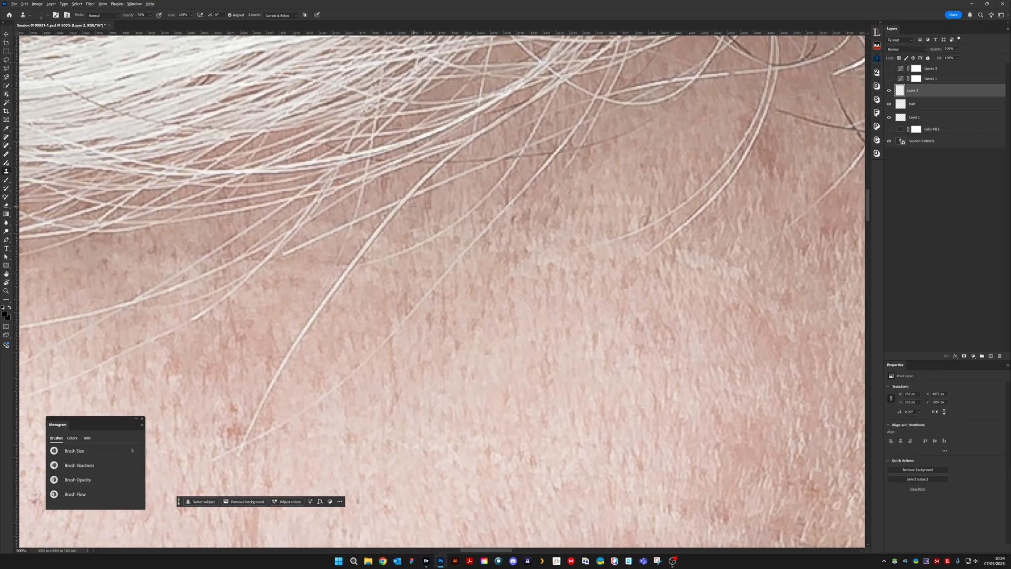
key("bracketleft")
left_click(353, 267, "alt")
left_click_drag(289, 346, 327, 303)
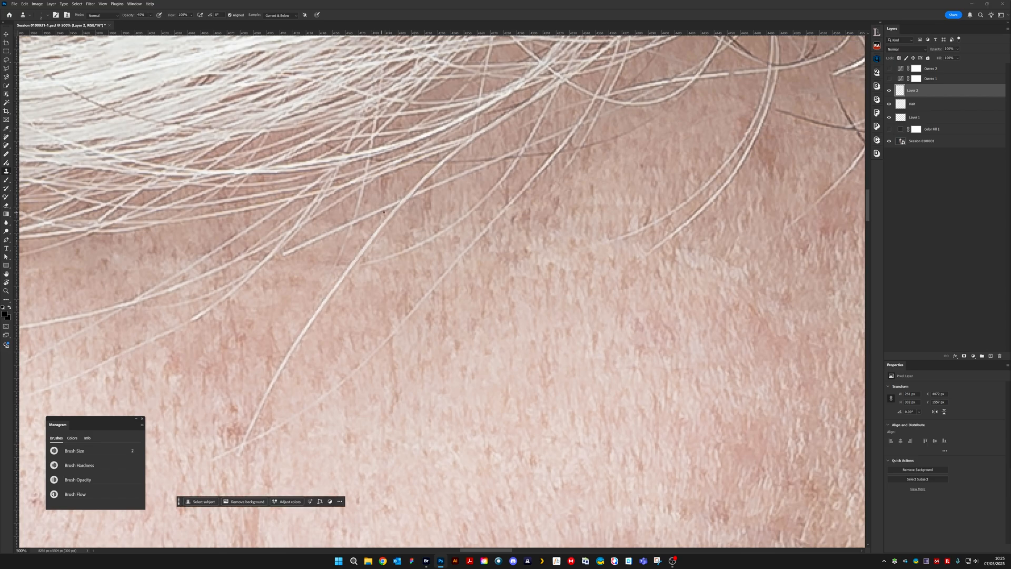
left_click(450, 171)
left_click(441, 168)
left_click_drag(308, 320, 304, 334)
left_click_drag(302, 379, 367, 288)
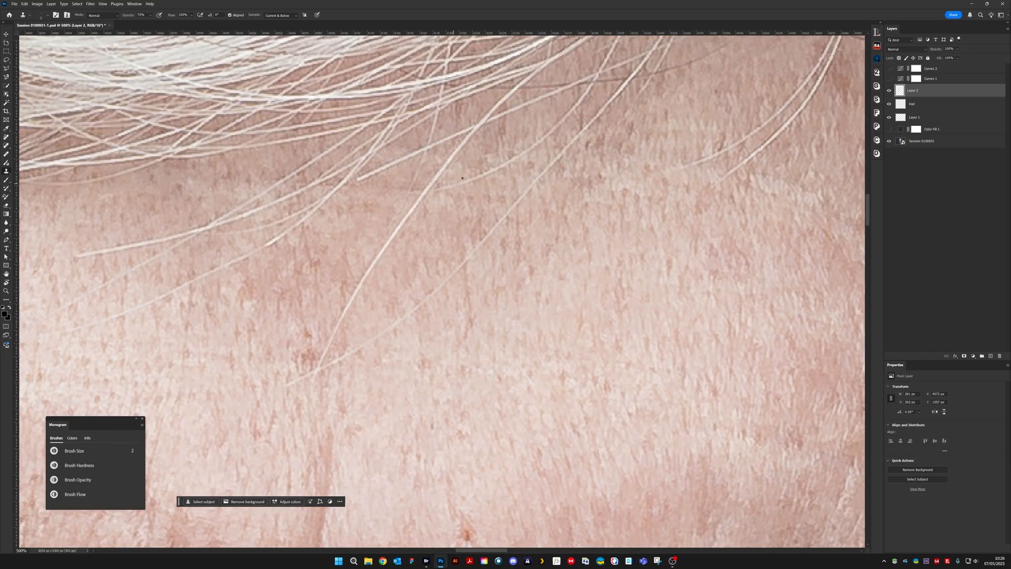
At a lower clone opacity, soften the fine hairs fanning from the fringe onto the forehead
scroll(489, 190, "down", 6)
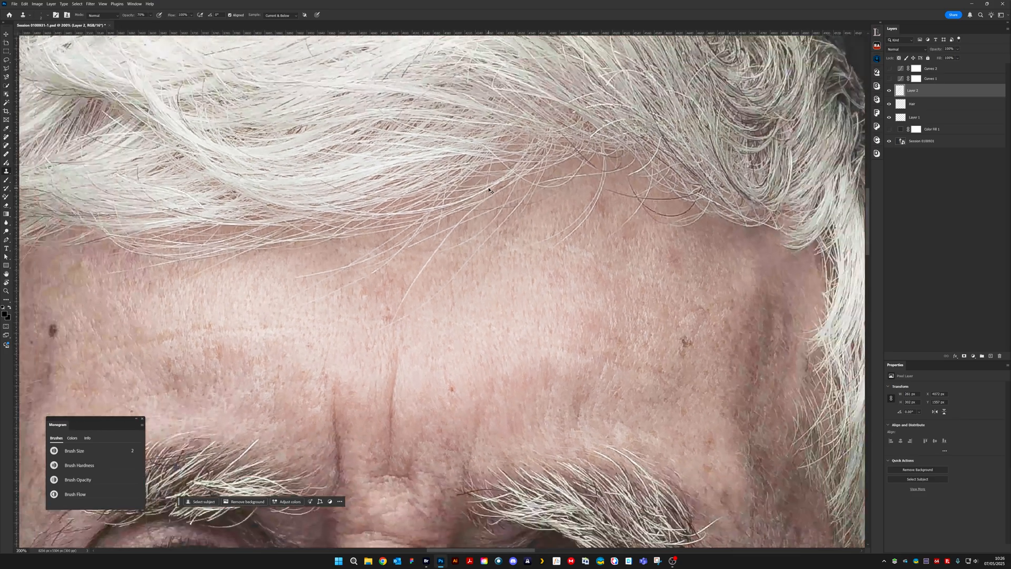
scroll(489, 190, "up", 5)
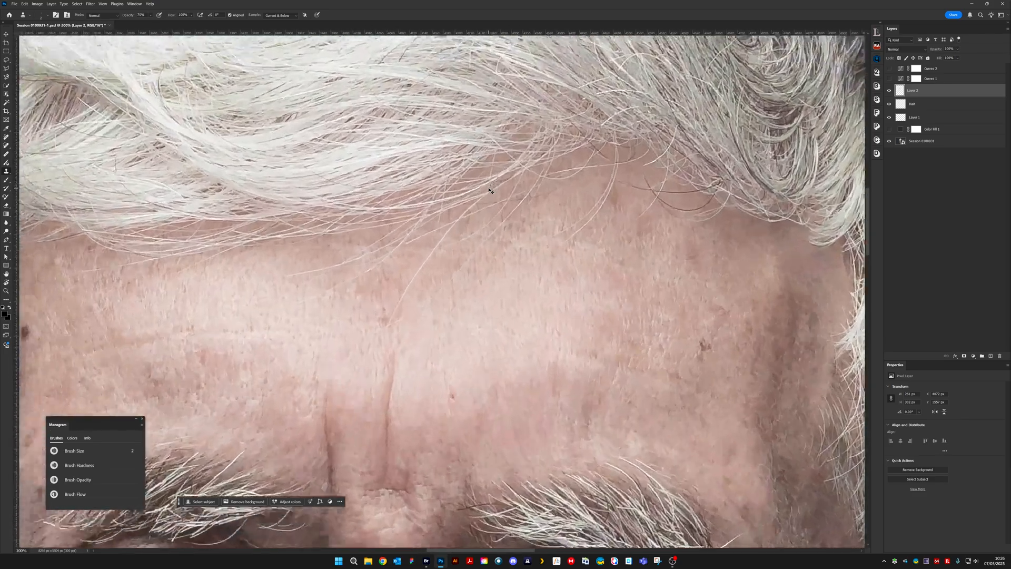
left_click_drag(374, 328, 431, 352)
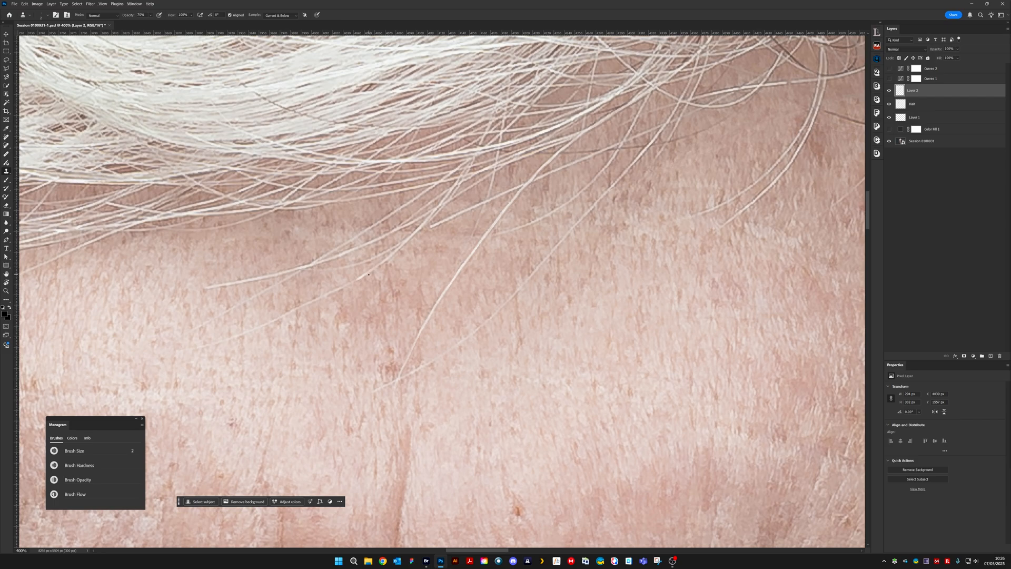
key("3")
key("2")
left_click_drag(200, 283, 415, 263)
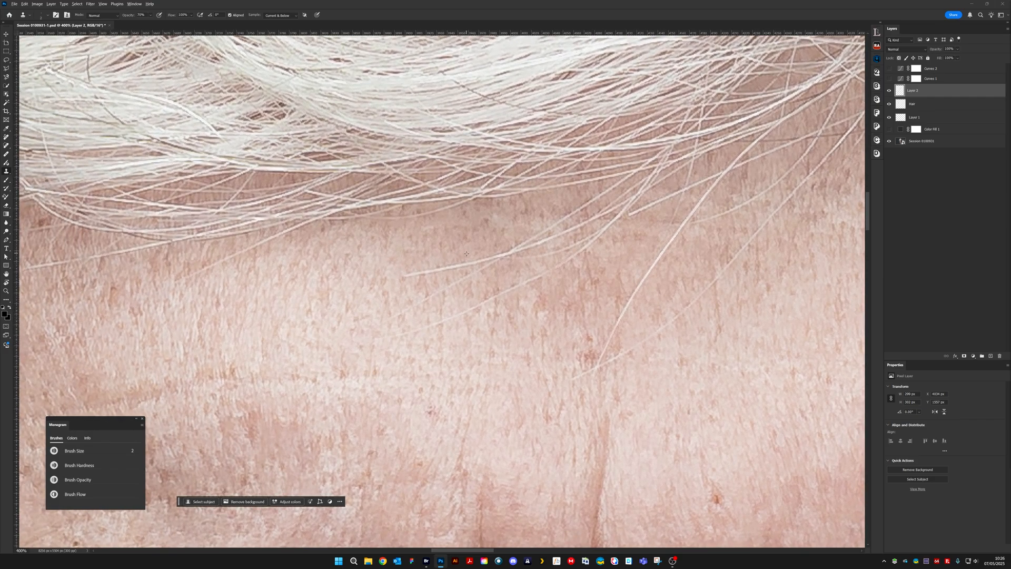
mouse_move(469, 260)
left_mouse_down()
mouse_move(481, 258)
mouse_move(396, 280)
left_mouse_up()
left_click_drag(575, 212, 515, 238)
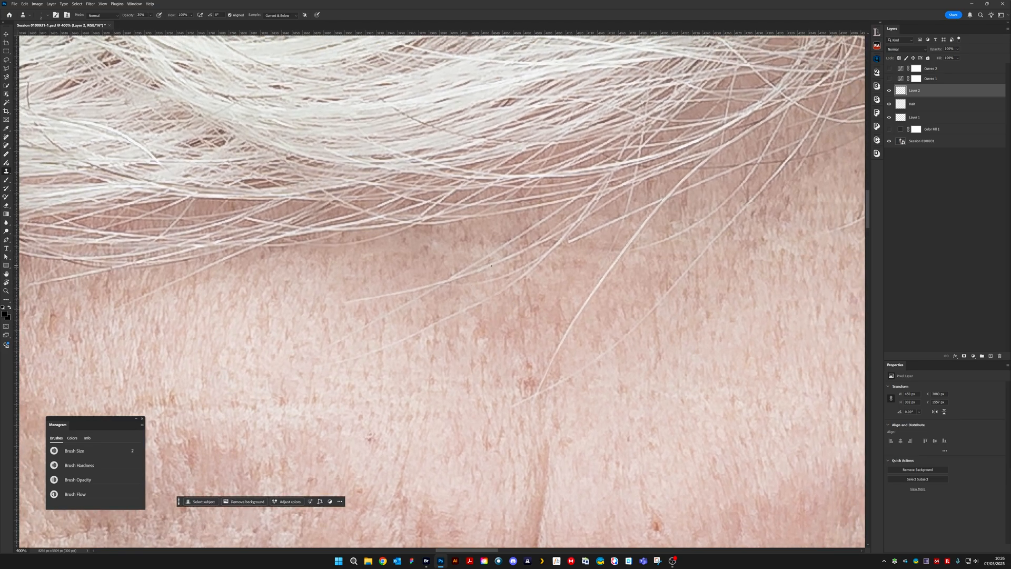
Touch up the lower part of the long forehead hair with a faint clone stroke and check the whole head
left_click_drag(609, 264, 432, 243)
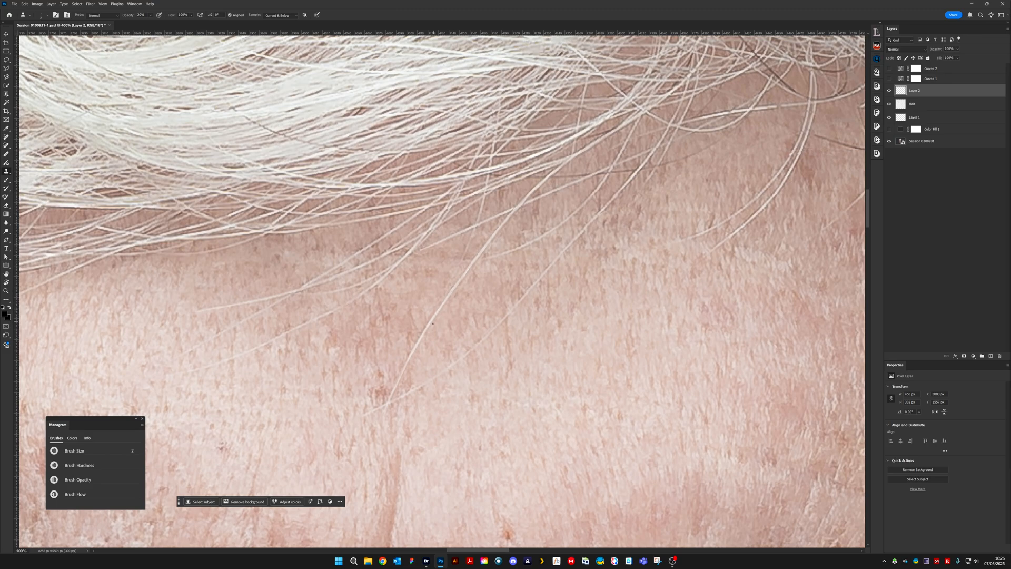
left_click_drag(433, 323, 438, 310)
left_click_drag(635, 264, 519, 341)
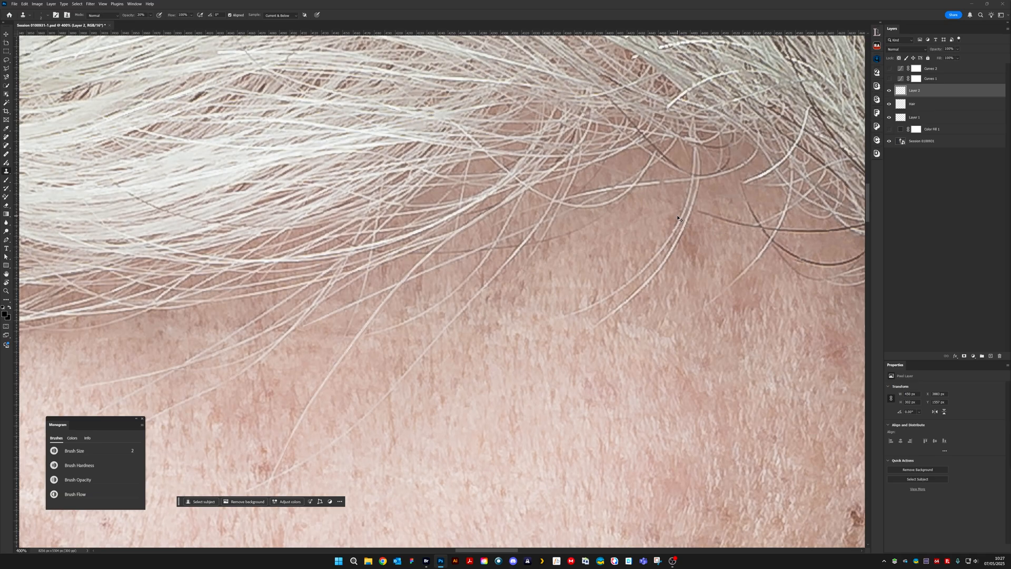
key("ctrl+minus")
key("ctrl+minus")
key("ctrl+minus")
key("ctrl+minus")
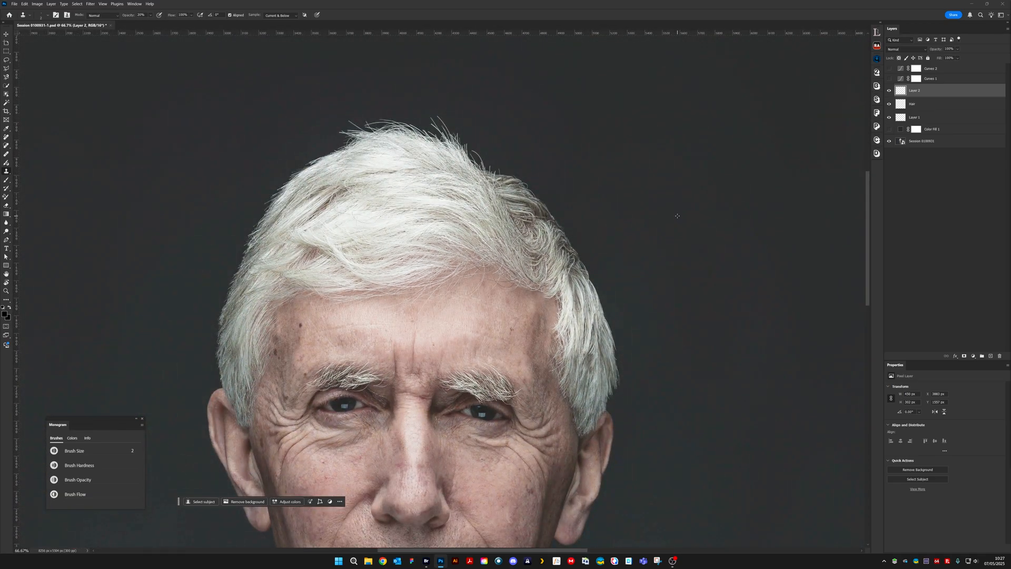
Compare the head with Layer 2 hidden and shown
left_click_drag(395, 318, 457, 254)
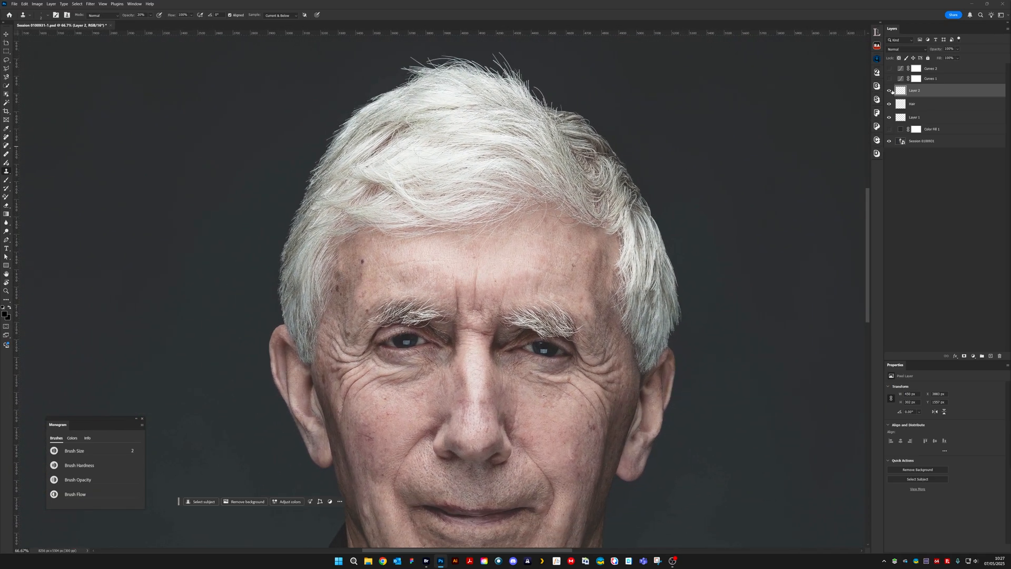
left_click(890, 91)
left_click(890, 91)
left_click_drag(515, 264, 457, 358)
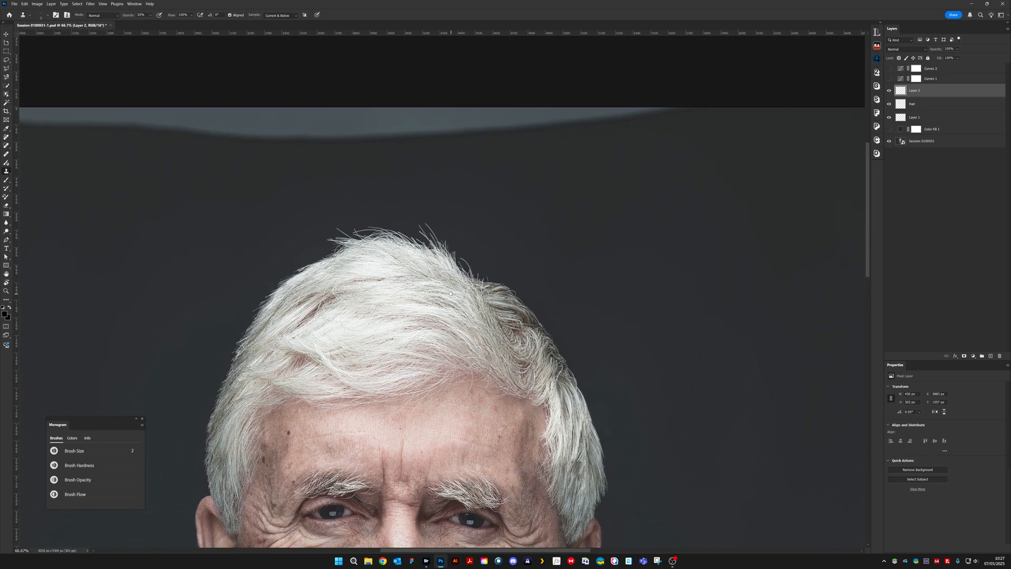
At 100% opacity and brush size 4, start cloning background over the tallest flyaway hair above the crown
scroll(504, 237, "up", 2)
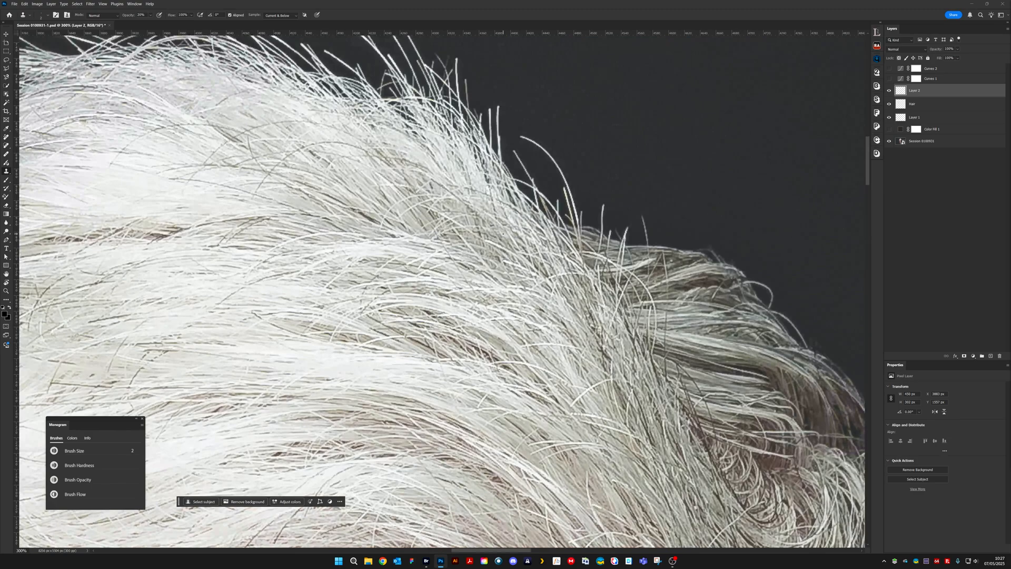
left_click_drag(443, 236, 501, 460)
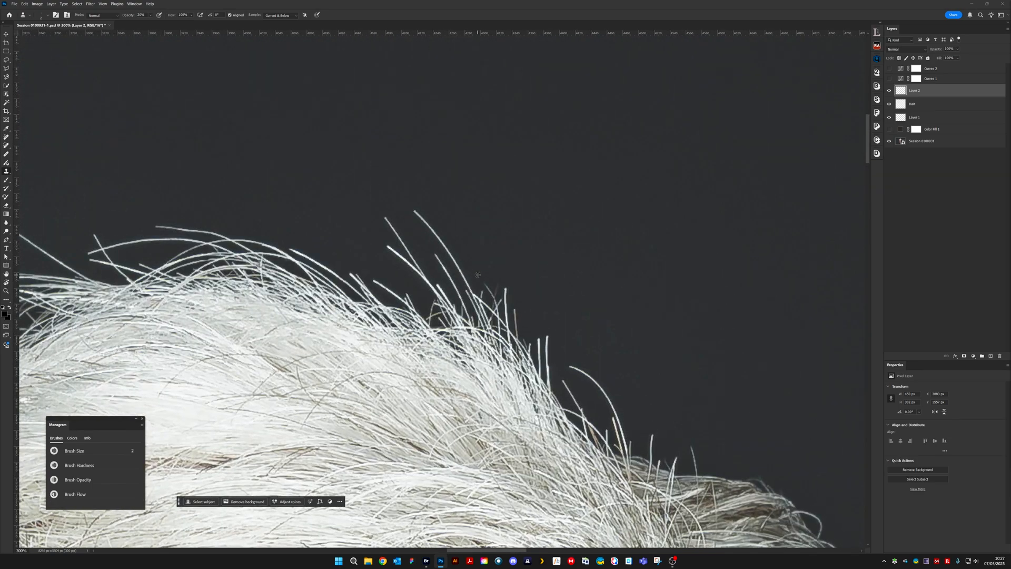
key("bracketright")
key("bracketright")
key("bracketright")
key("bracketright")
key("0")
key("bracketleft")
key("bracketleft")
key("ctrl+plus")
left_click_drag(491, 255, 516, 254)
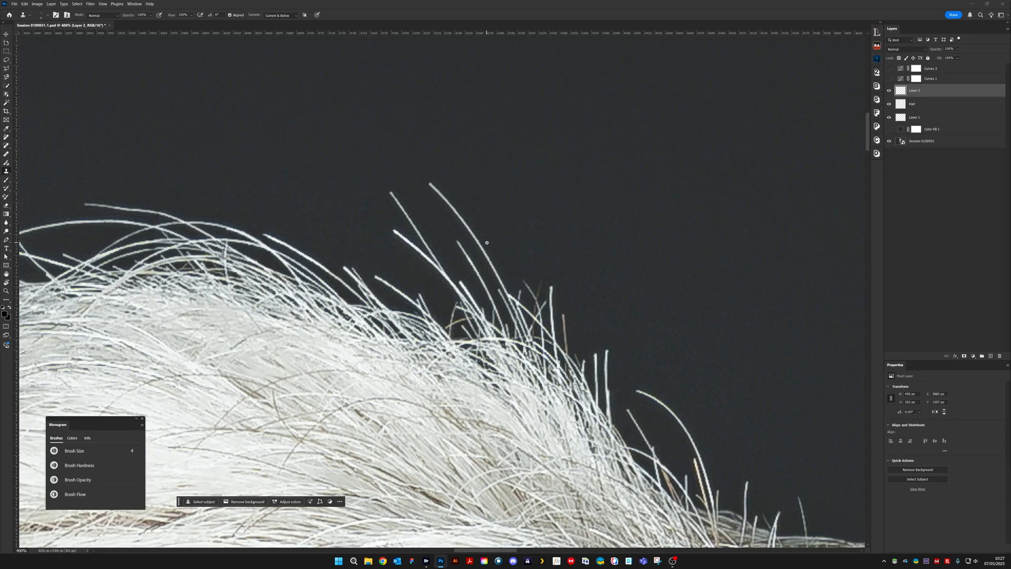
left_click(483, 250)
With a larger clone brush, sample the backdrop and remove the upper length of the tallest flyaway hair
key("bracketright")
key("bracketright")
key("bracketright")
key("bracketright")
left_click(450, 184, "alt")
left_click(429, 185)
left_click_drag(429, 185, 478, 245)
Clone out the neighbouring long stray hair above the crown at brush size 4, then enlarge the brush to 10
key("bracketleft")
key("bracketleft")
key("bracketleft")
key("bracketleft")
mouse_move(426, 242)
left_mouse_down()
mouse_move(413, 209)
mouse_move(427, 216)
mouse_move(417, 226)
mouse_move(393, 190)
left_mouse_up()
key("bracketright")
key("bracketright")
key("bracketright")
key("bracketright")
key("bracketright")
key("bracketright")
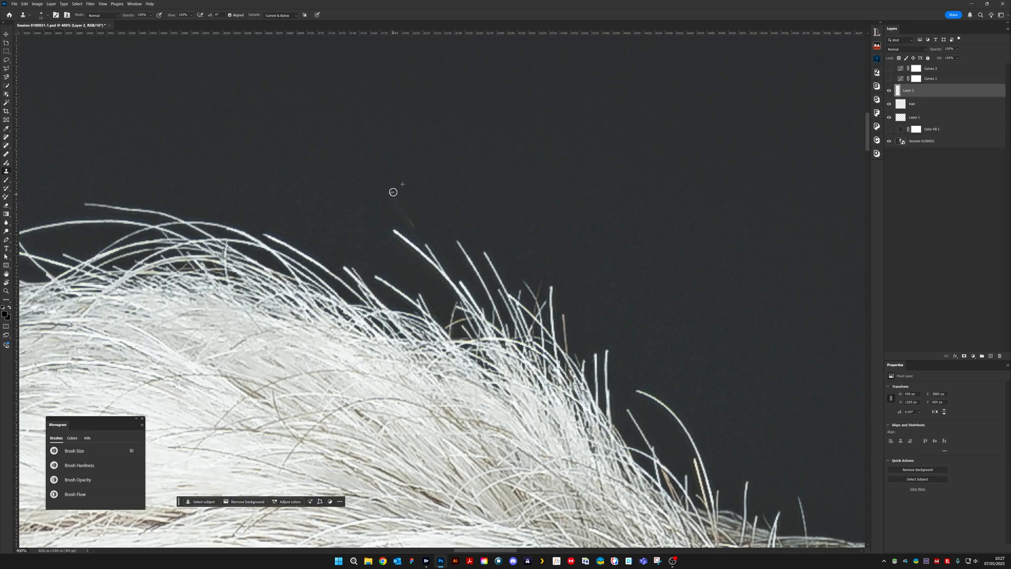
At brush size 4, touch up the tip of the remaining stray hair beside the removed ones
key("bracketleft")
key("bracketleft")
key("bracketleft")
key("bracketleft")
key("bracketleft")
key("bracketleft")
left_click_drag(400, 232, 398, 231)
At brush size 9, clone backdrop over the curved flyaway hair on the slope of the crown and check the whole head
left_click_drag(533, 316, 850, 243)
left_click_drag(376, 338, 21, 255)
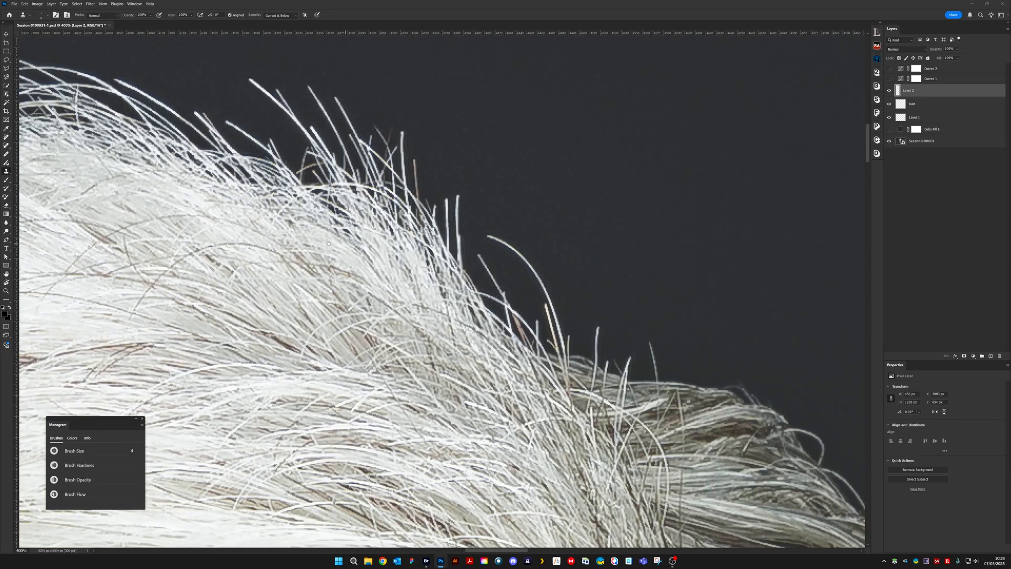
left_click_drag(567, 311, 542, 316)
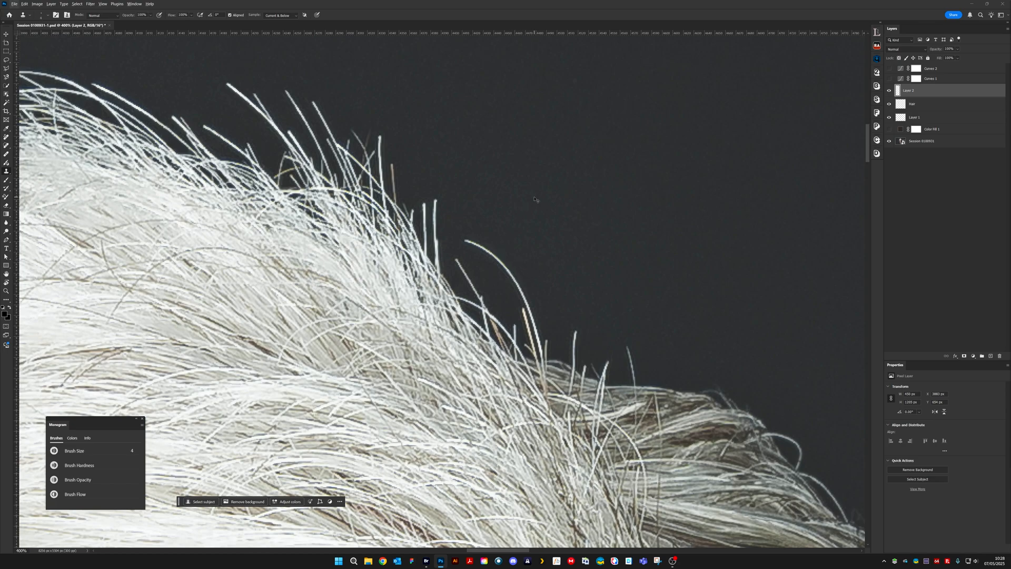
key("ctrl+minus")
key("ctrl+minus")
key("ctrl+minus")
scroll(534, 199, "down", 1)
scroll(534, 199, "up", 4)
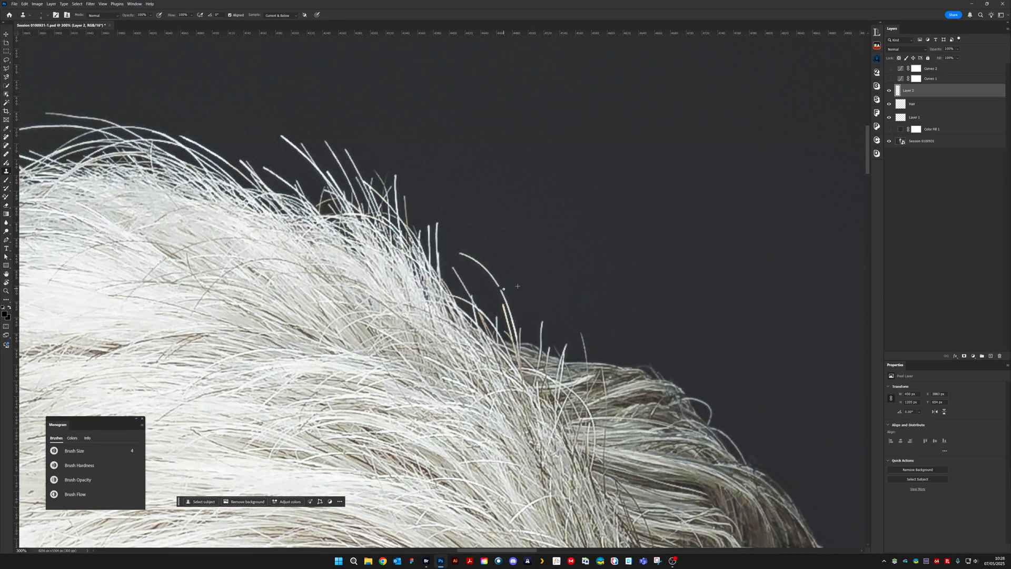
key("bracketright")
key("bracketright")
key("bracketright")
key("bracketright")
key("bracketright")
left_click(482, 254, "alt")
left_click_drag(459, 254, 499, 284)
left_click(476, 265)
scroll(541, 257, "down", 5)
scroll(541, 257, "down", 3)
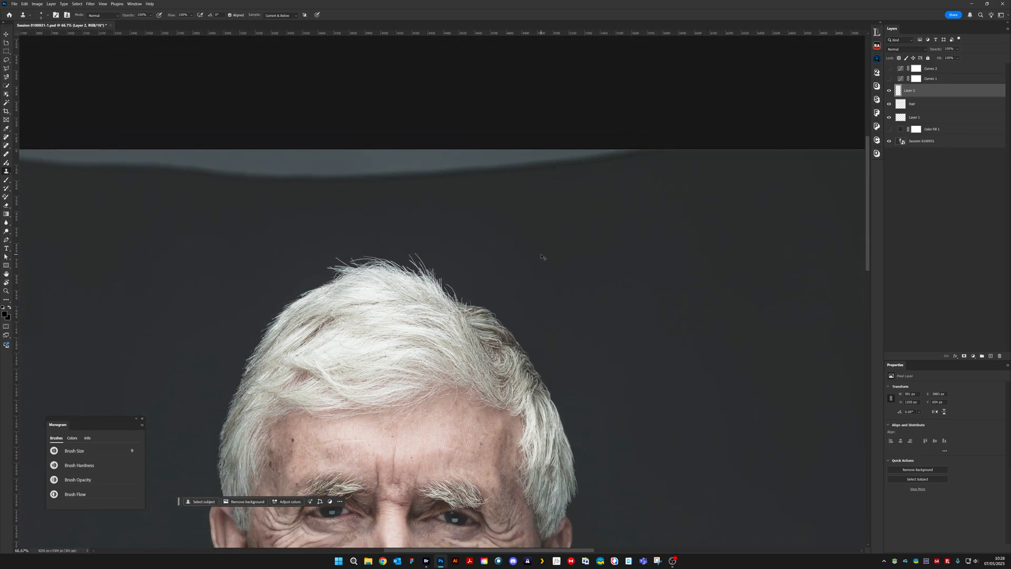
scroll(541, 257, "down", 1)
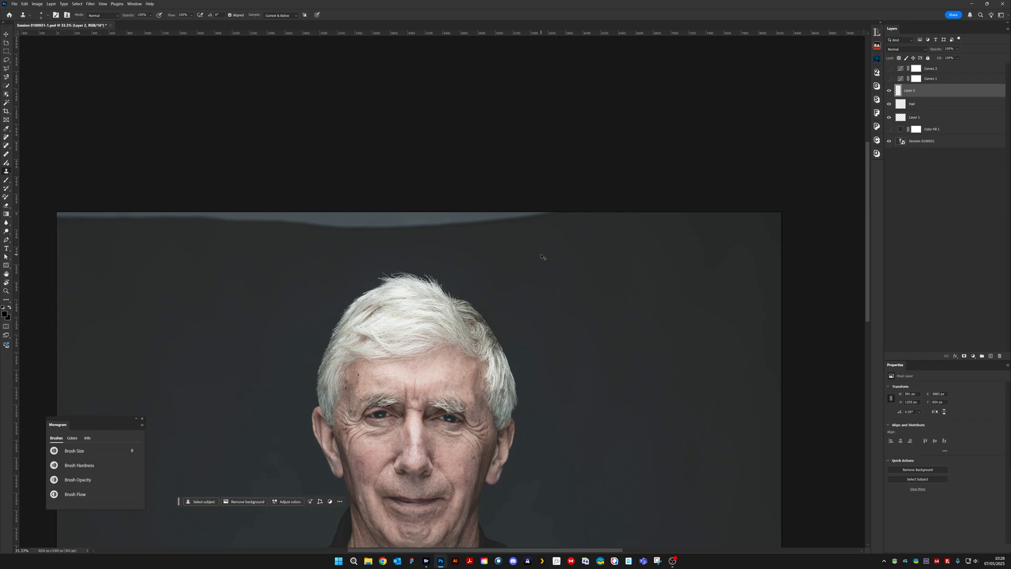
Create a new layer and clone light hair at 50% opacity over the dark gap in the upper hair
scroll(541, 257, "up", 9)
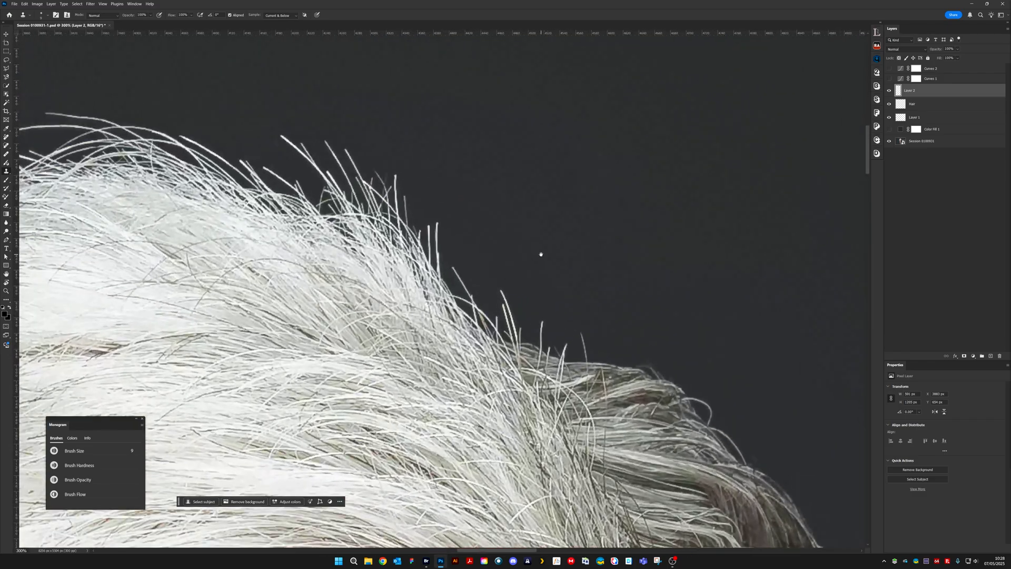
left_click_drag(541, 255, 772, 220)
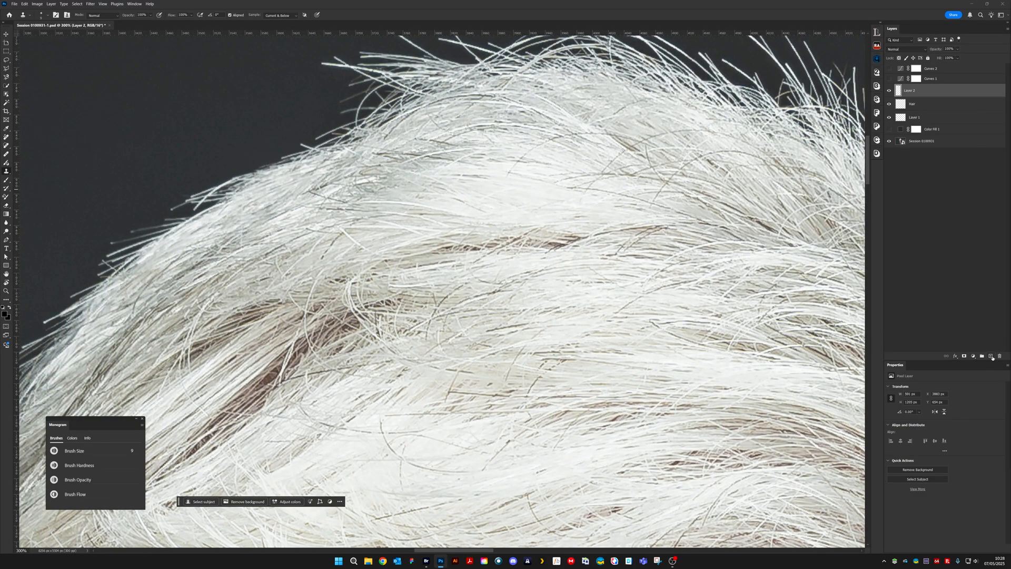
left_click(991, 356)
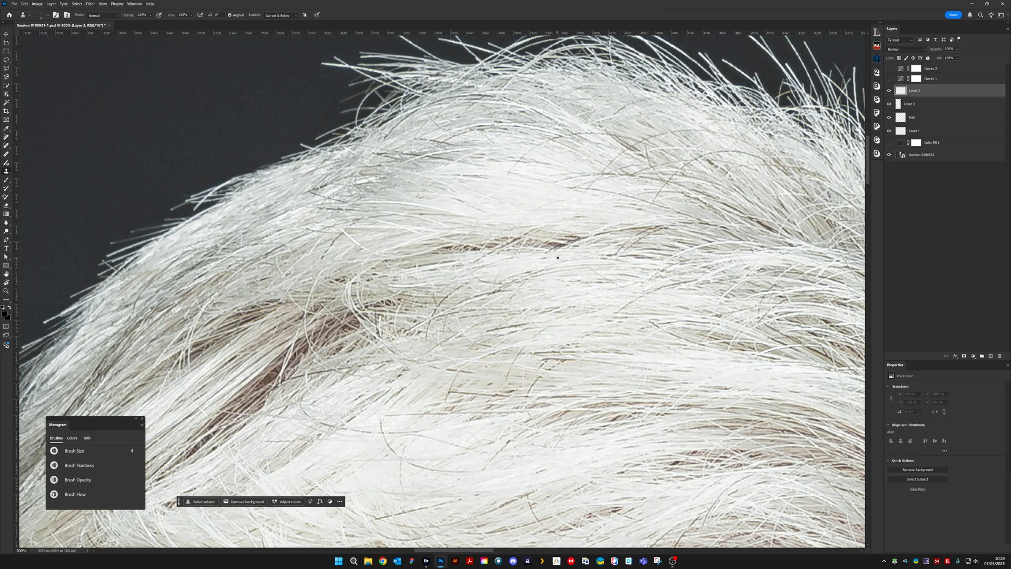
key("5")
left_click_drag(568, 245, 511, 243)
left_click_drag(536, 239, 496, 243)
left_click_drag(931, 92, 983, 297)
left_click_drag(996, 347, 999, 356)
key("ctrl+z")
mouse_move(564, 245)
left_mouse_down()
mouse_move(544, 245)
mouse_move(571, 241)
left_mouse_up()
left_click_drag(486, 246, 456, 247)
At brush size 6, sample adjacent hair and clone strands along the dark pink parting in the swept hair
left_click_drag(331, 387, 480, 255)
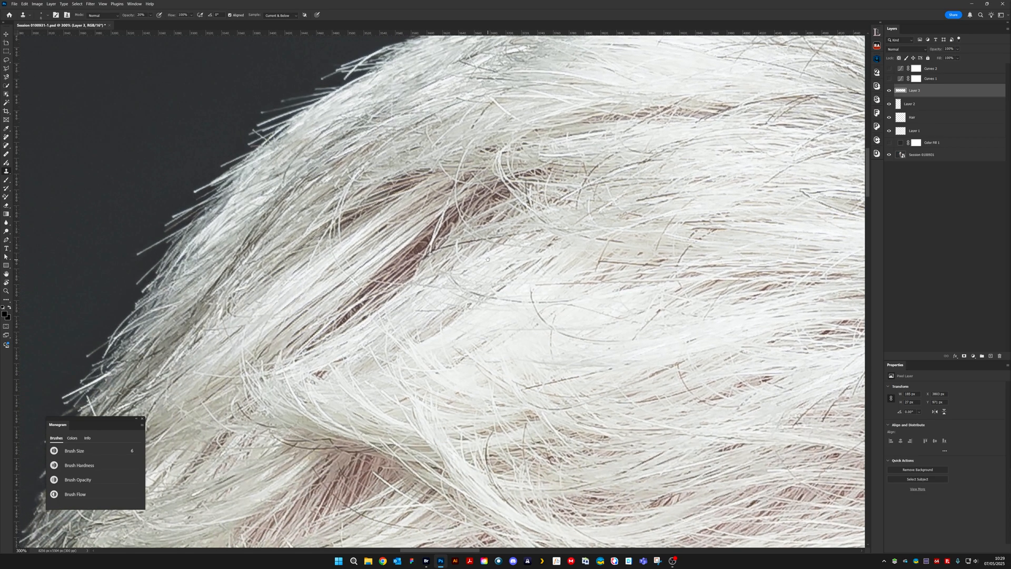
key("bracketright")
key("bracketright")
left_click(417, 223, "alt")
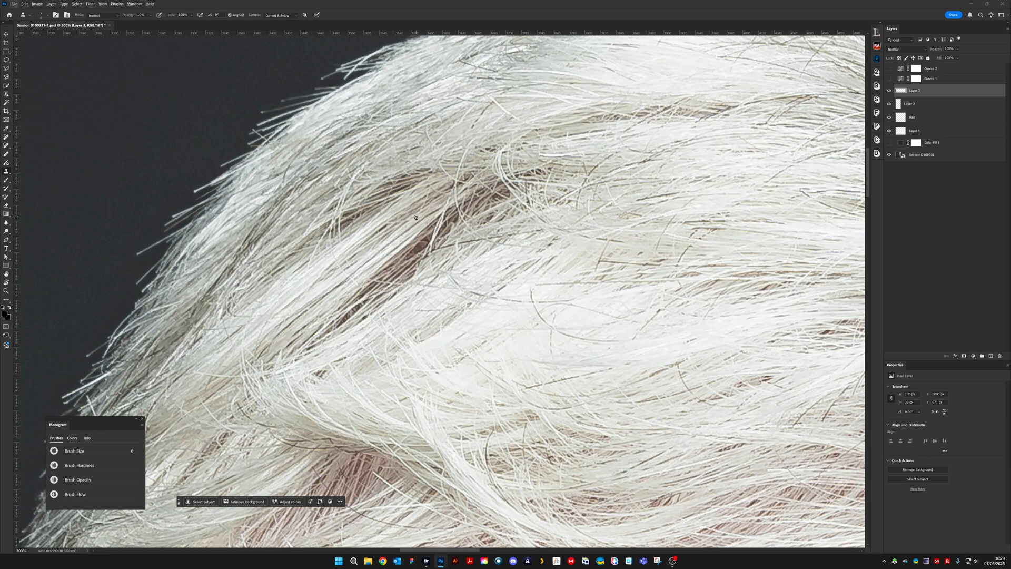
left_click_drag(466, 214, 371, 296)
left_click_drag(430, 239, 379, 277)
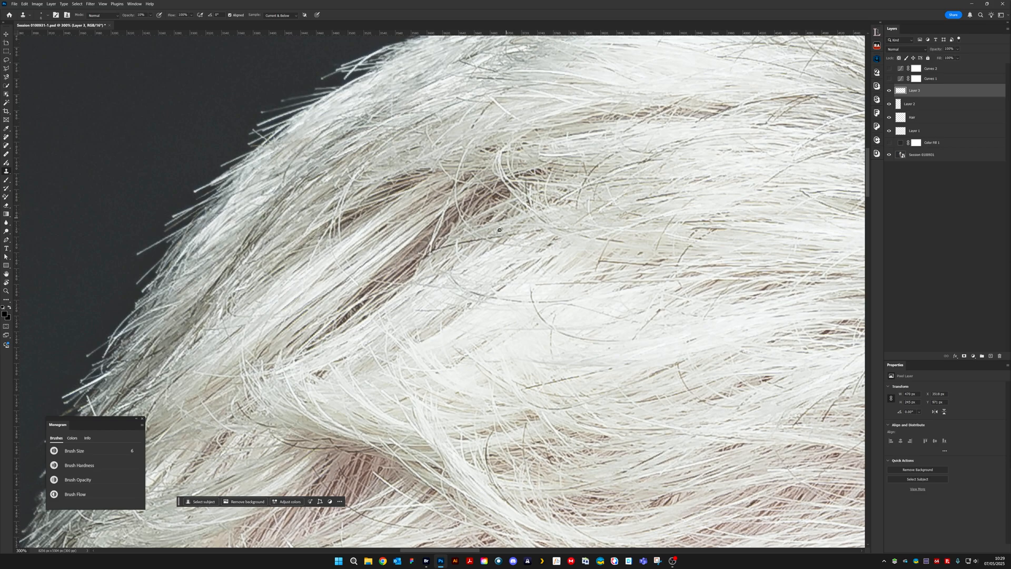
At brush size 4, clone hair over the lower end of the dark pink parting
key("bracketleft")
key("bracketleft")
mouse_move(353, 326)
left_mouse_down()
mouse_move(410, 264)
mouse_move(340, 316)
left_mouse_up()
left_click_drag(391, 276, 363, 298)
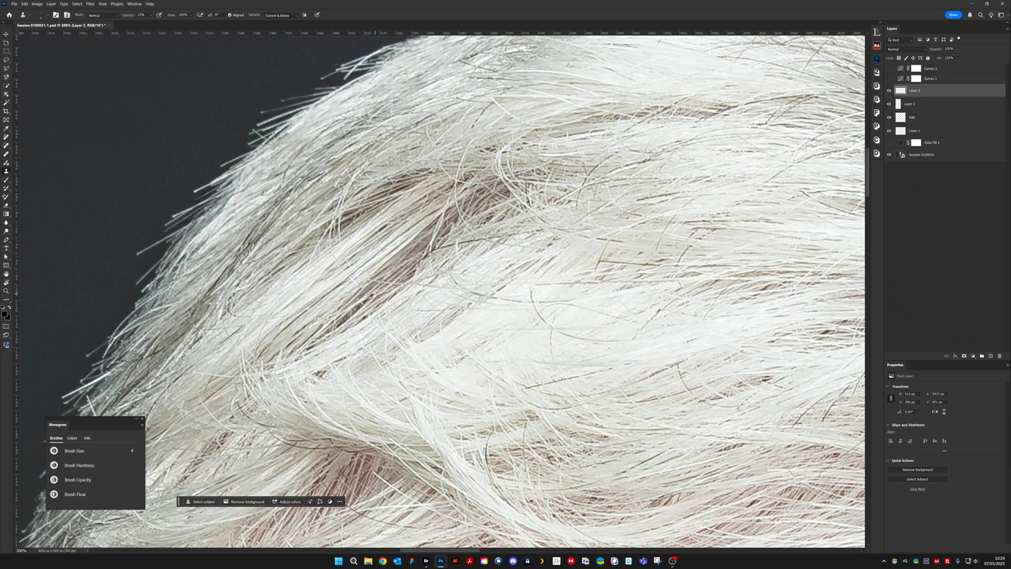
left_click_drag(348, 316, 335, 329)
Clone fine strands over the upper and middle parts of the pink parting, reducing the brush size
key("]")
left_click_drag(450, 218, 396, 262)
left_click_drag(439, 223, 395, 254)
left_click_drag(468, 201, 411, 249)
mouse_move(477, 198)
left_mouse_down()
mouse_move(441, 236)
mouse_move(459, 205)
left_mouse_up()
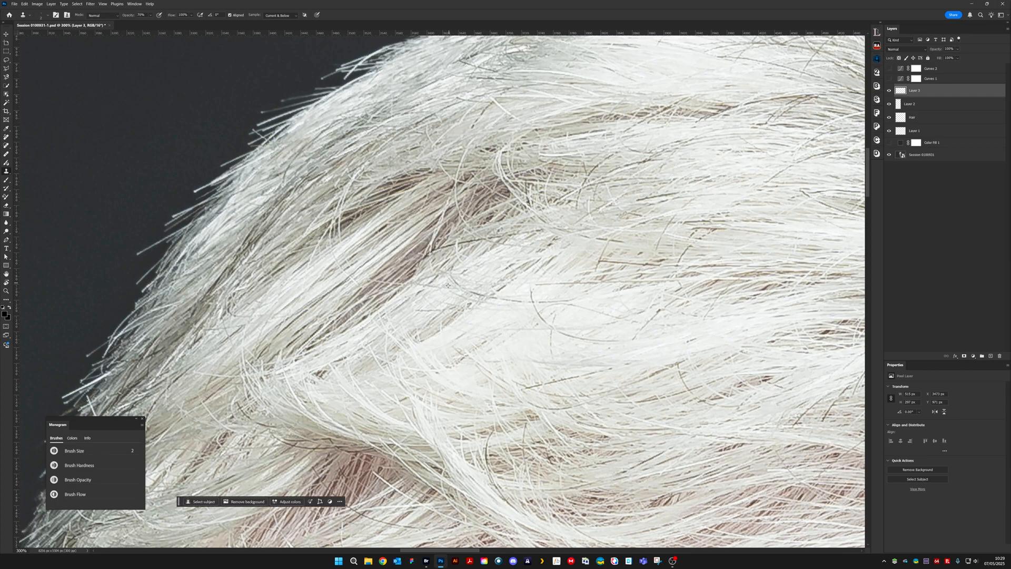
left_click_drag(434, 243, 371, 303)
key("[")
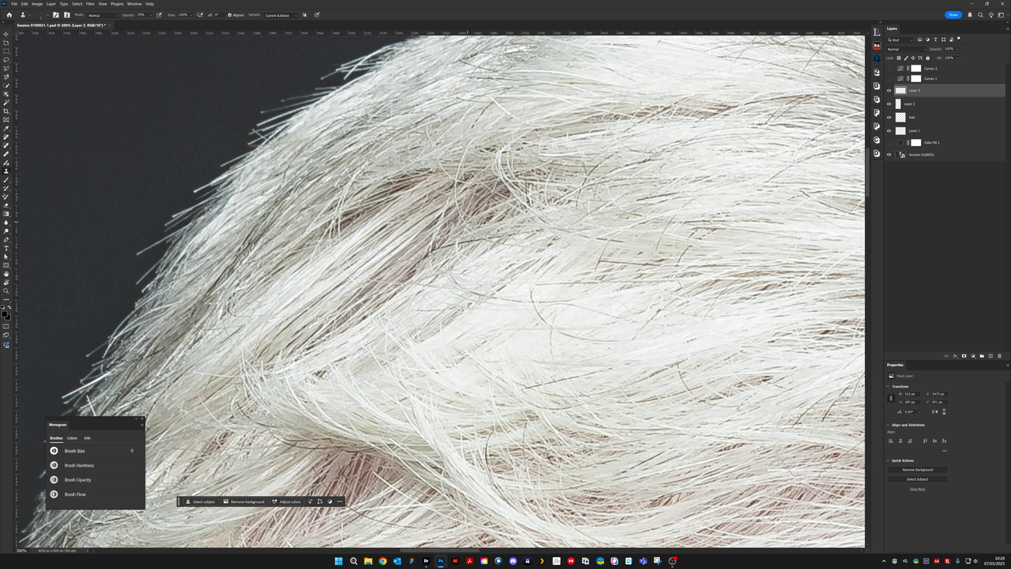
Switch to the Brush tool with the light foreground colour and paint thin hairs along the parting
key("b")
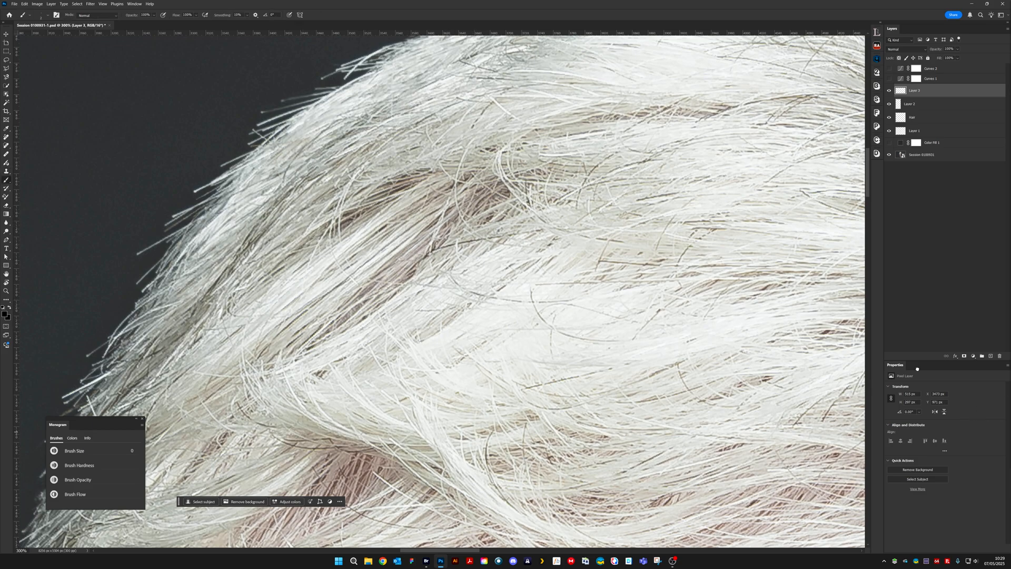
key("x")
left_click_drag(441, 219, 359, 298)
mouse_move(450, 216)
left_mouse_down()
mouse_move(488, 194)
mouse_move(414, 257)
mouse_move(444, 212)
left_mouse_up()
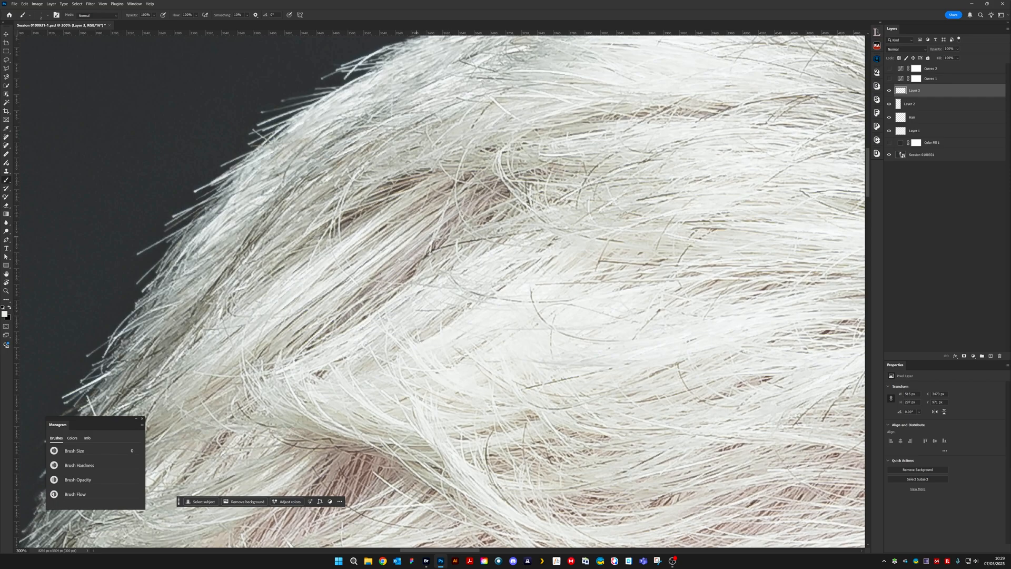
Sample a hair colour and paint fine strands over the smaller dark gap above the parting
left_click(398, 208, "alt")
left_click_drag(388, 195, 406, 185)
left_click_drag(362, 210, 342, 224)
left_click_drag(390, 197, 357, 217)
mouse_move(409, 182)
left_mouse_down()
mouse_move(343, 216)
mouse_move(341, 228)
left_mouse_up()
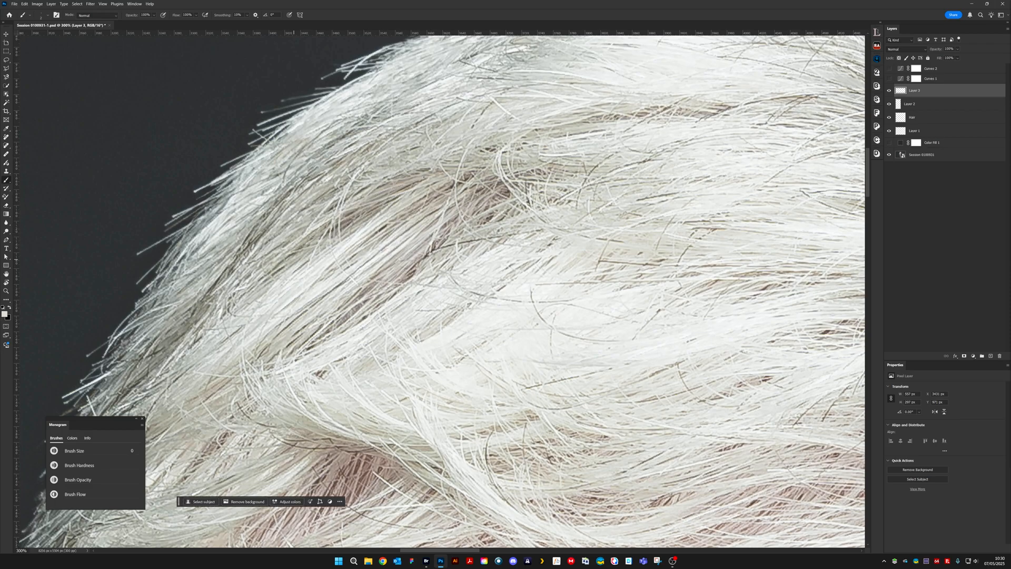
mouse_move(404, 182)
left_mouse_down()
mouse_move(376, 188)
mouse_move(339, 229)
left_mouse_up()
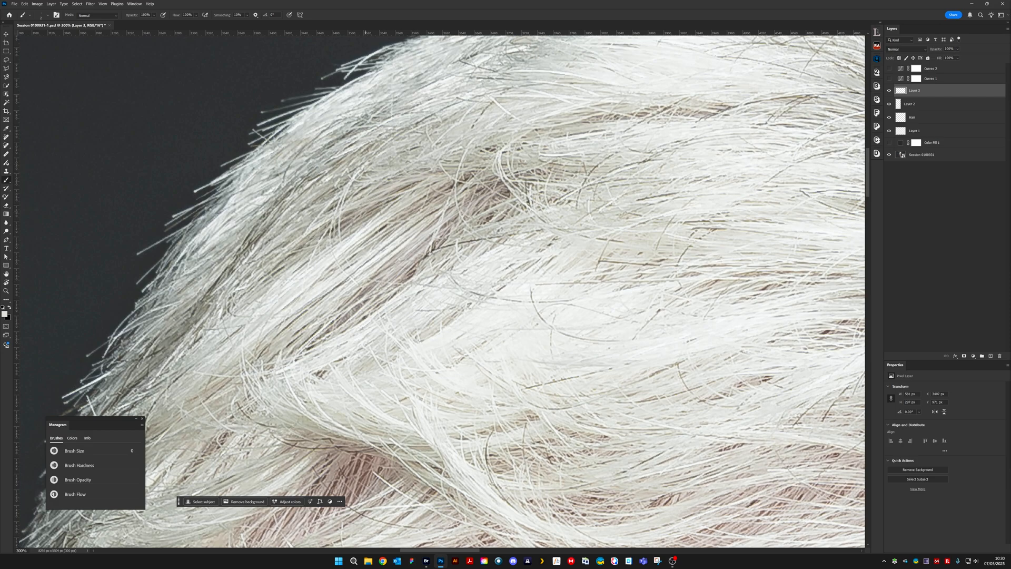
Paint thin upward-sweeping hairs across the upper end of the parting, finishing at brush size 2
key("bracketleft")
left_click_drag(401, 235, 444, 206)
left_click_drag(393, 233, 474, 185)
key("bracketright")
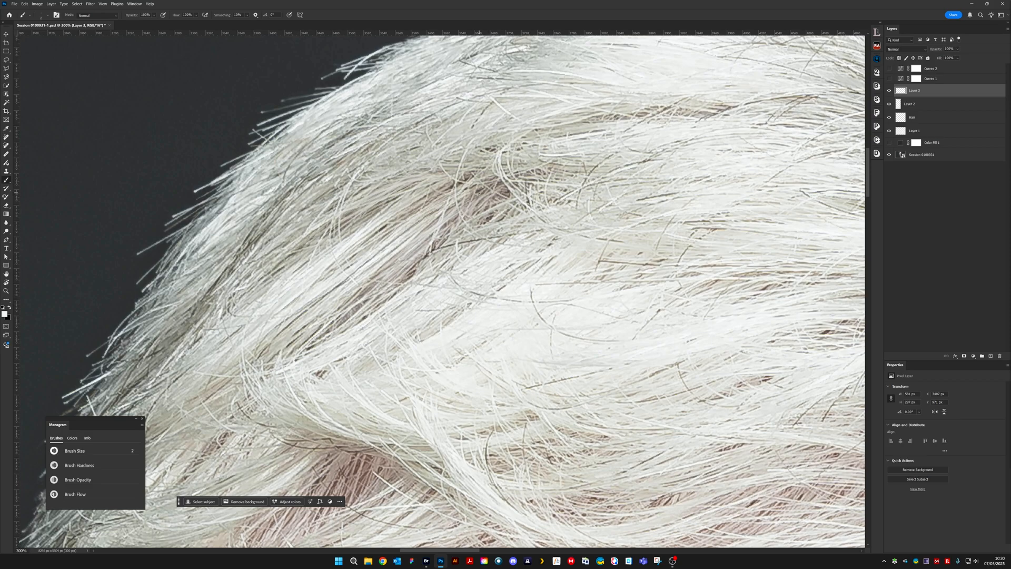
mouse_move(400, 236)
left_mouse_down()
mouse_move(450, 185)
mouse_move(469, 216)
mouse_move(496, 200)
mouse_move(484, 198)
left_mouse_up()
Sample a hair colour near the parting, change the Eyedropper's sample size, and return to the Brush tool
left_click(466, 242, "alt")
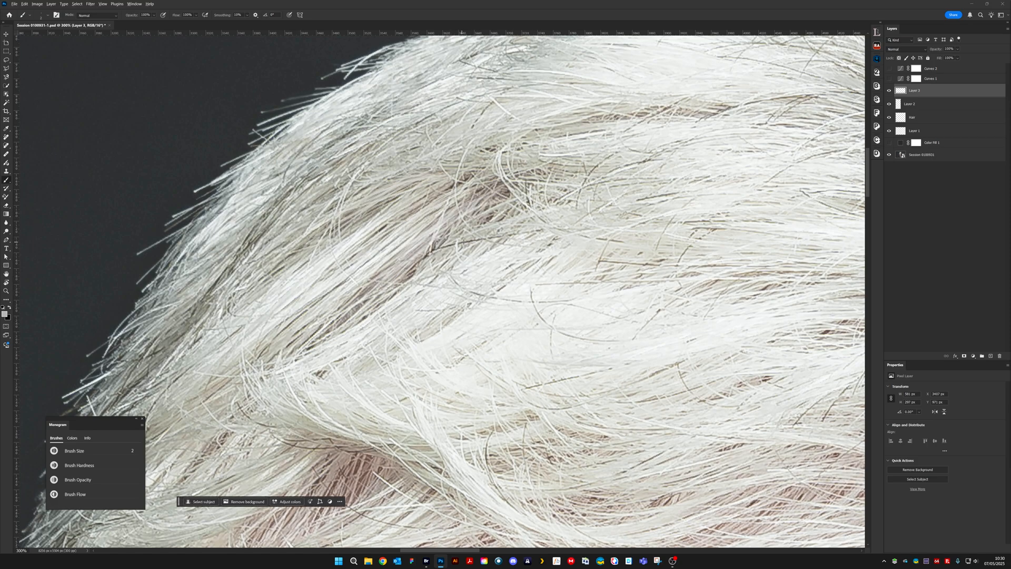
left_click(465, 241, "alt")
left_click(7, 129)
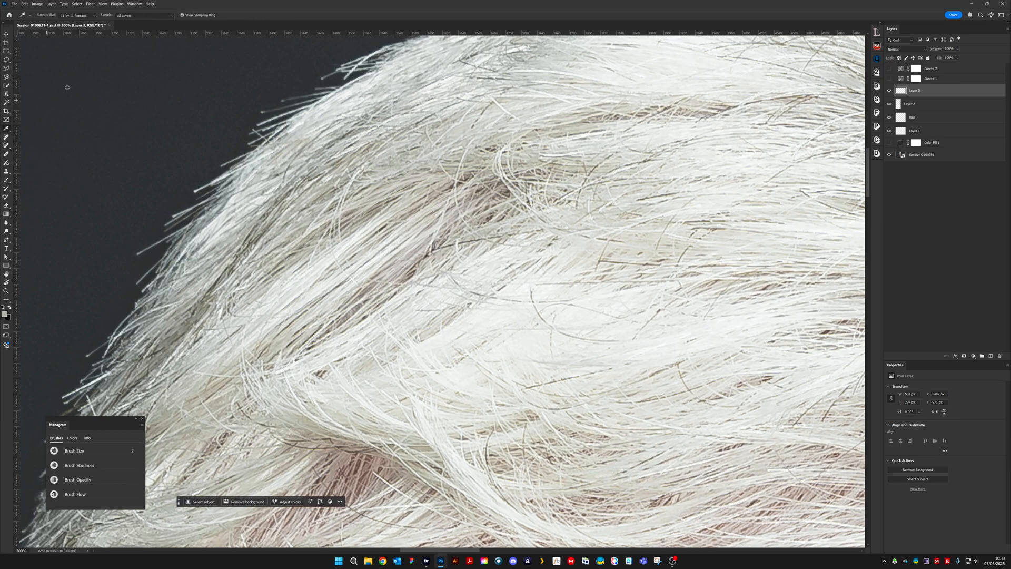
left_click(93, 17)
left_click(84, 23)
left_click(7, 181)
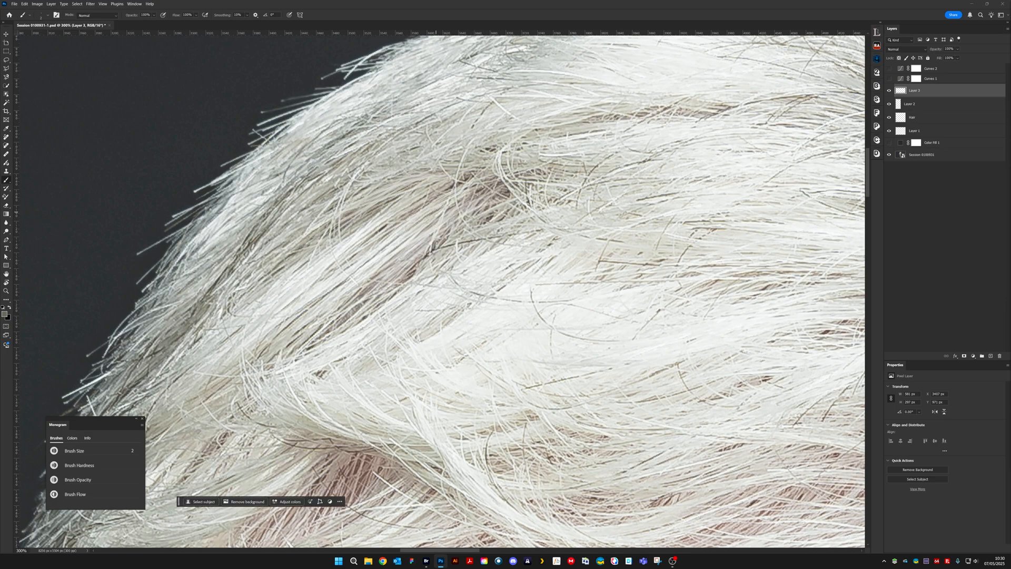
Paint long darker grey strands through the hair above the parting and down along it
left_click_drag(439, 189, 314, 274)
mouse_move(412, 202)
left_mouse_down()
mouse_move(316, 277)
mouse_move(248, 255)
left_mouse_up()
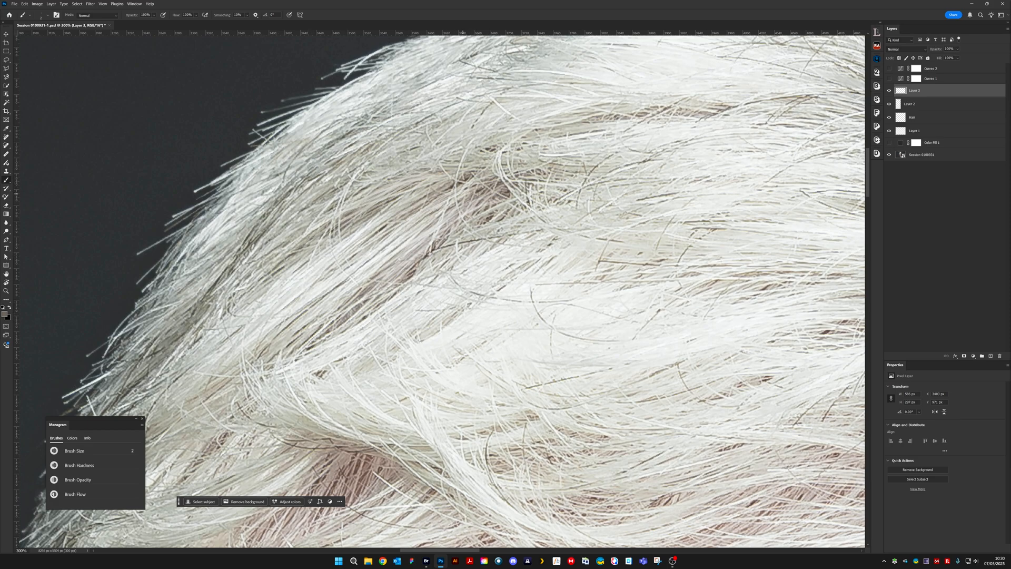
left_click_drag(431, 243, 310, 345)
Sample a light hair colour and paint long strands sweeping down from the gap above the parting
left_click(585, 135, "alt")
mouse_move(425, 174)
left_mouse_down()
mouse_move(371, 188)
mouse_move(258, 270)
left_mouse_up()
left_click_drag(442, 173, 207, 295)
left_click_drag(420, 209, 307, 235)
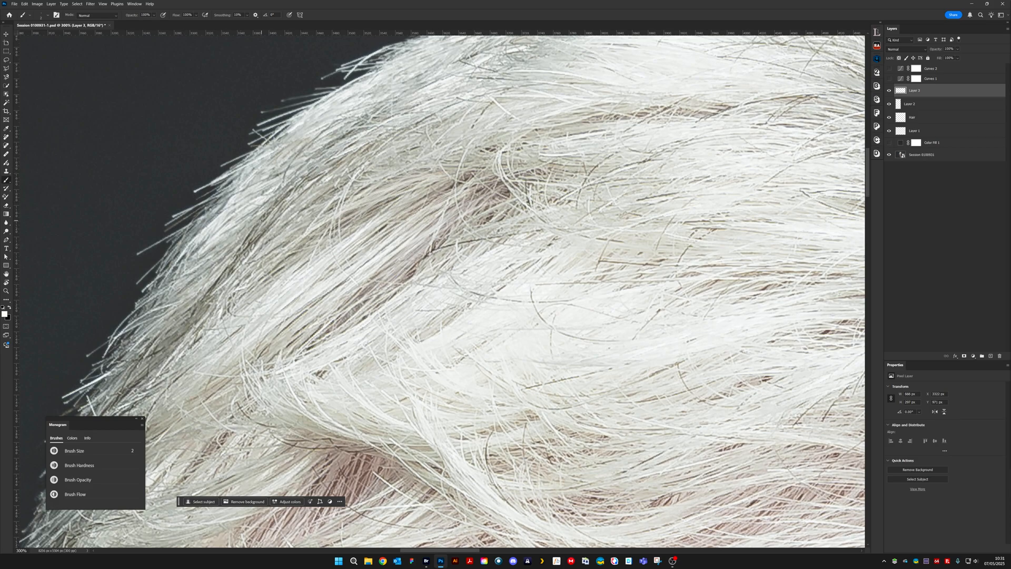
Paint shorter light hairs over the upper parting, extending two strands down along its length
left_click_drag(473, 184, 390, 229)
left_click_drag(419, 197, 402, 212)
left_click_drag(442, 183, 407, 217)
mouse_move(450, 188)
left_mouse_down()
mouse_move(400, 210)
mouse_move(450, 179)
mouse_move(426, 199)
left_mouse_up()
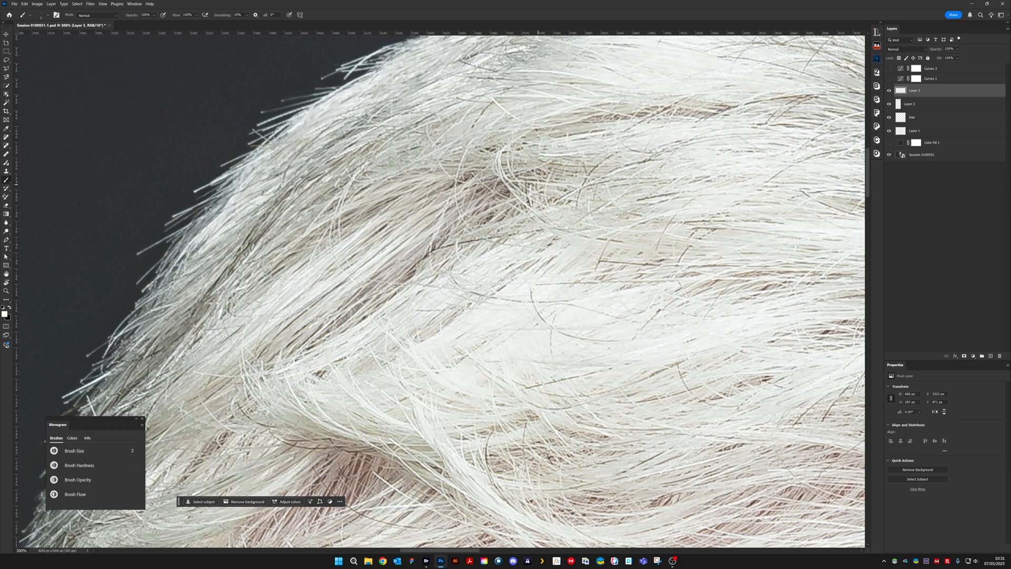
left_click_drag(507, 189, 433, 245)
left_click_drag(475, 198, 368, 285)
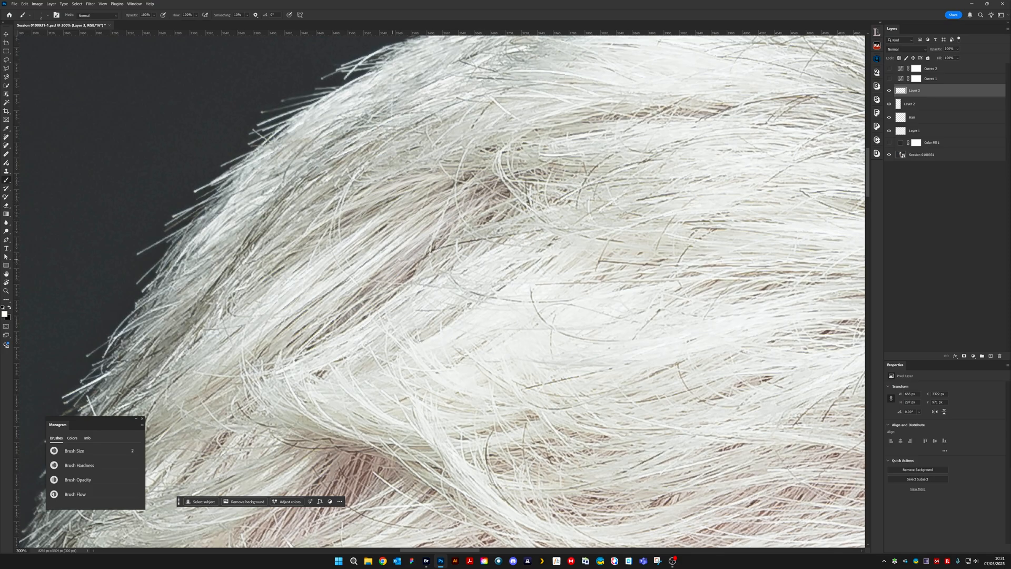
Compare the hair at reduced zoom with Layer 3 hidden and shown
key("ctrl+minus")
key("ctrl+minus")
key("ctrl+minus")
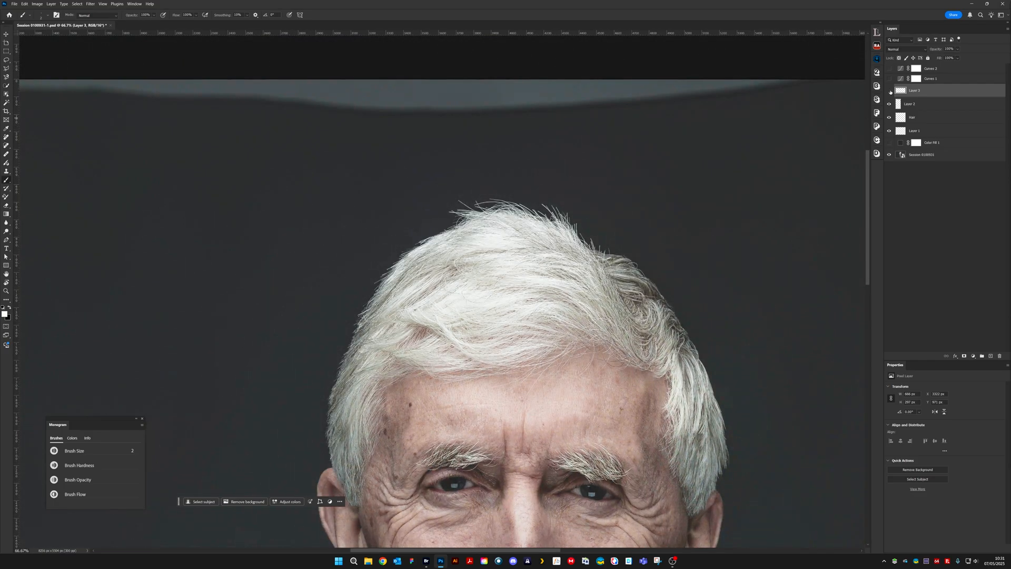
left_click(889, 91)
left_click(889, 91)
left_click(890, 92)
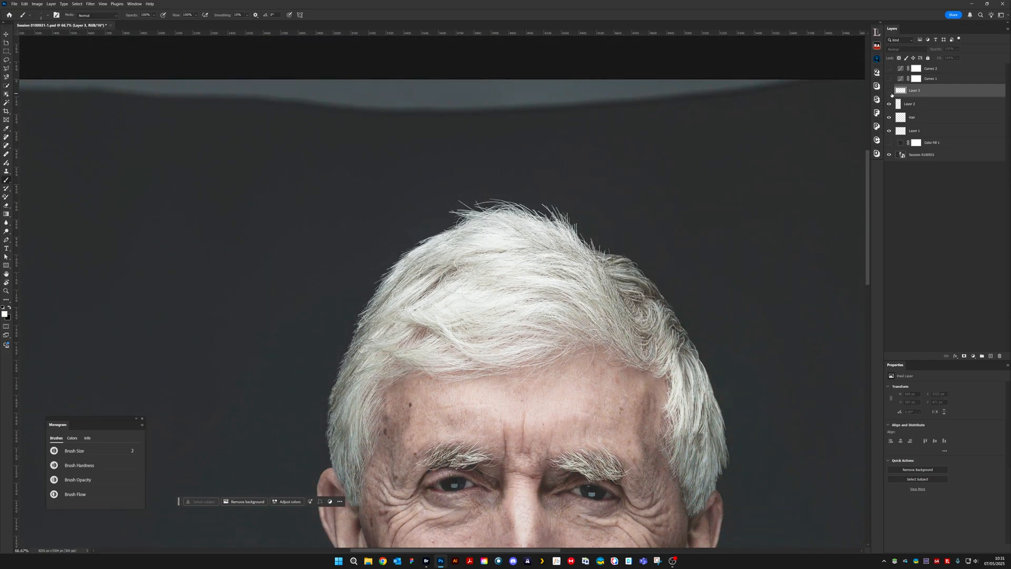
left_click(890, 92)
left_click(889, 91)
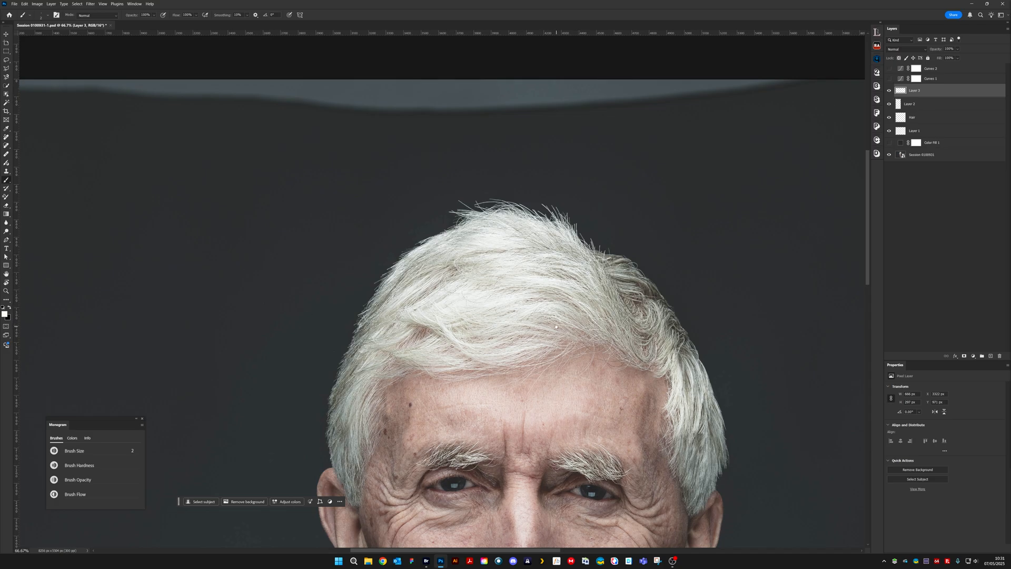
Review the whole portrait, briefly showing the Curves 1 and Curves 2 layers to examine the backdrop, and hide them again
mouse_move(557, 331)
left_mouse_down()
mouse_move(489, 221)
mouse_move(466, 158)
left_mouse_up()
mouse_move(507, 258)
left_mouse_down()
mouse_move(512, 196)
mouse_move(511, 206)
left_mouse_up()
key("ctrl+minus")
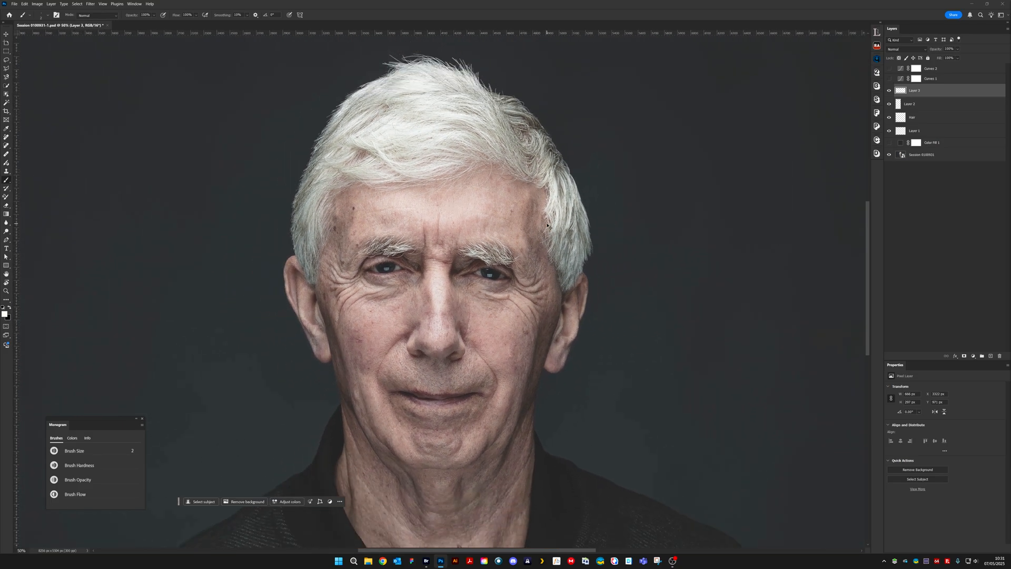
key("ctrl+minus")
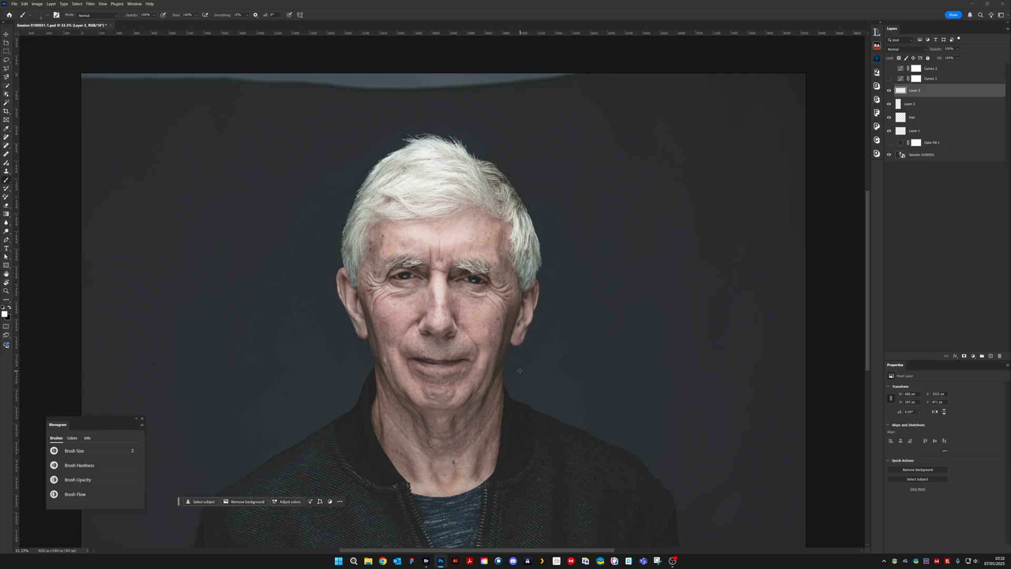
left_click(889, 79)
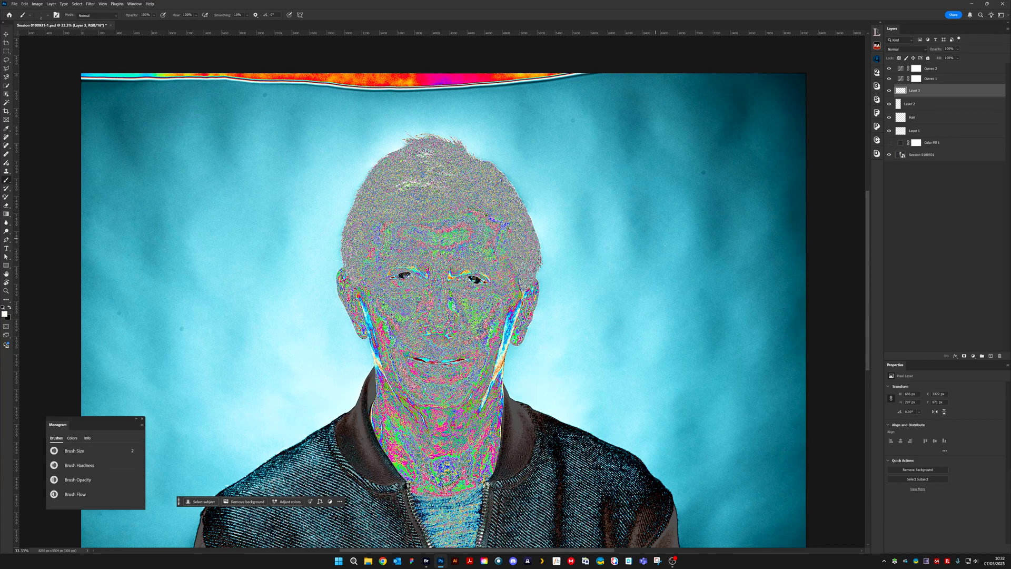
left_click(889, 78)
left_click(889, 69)
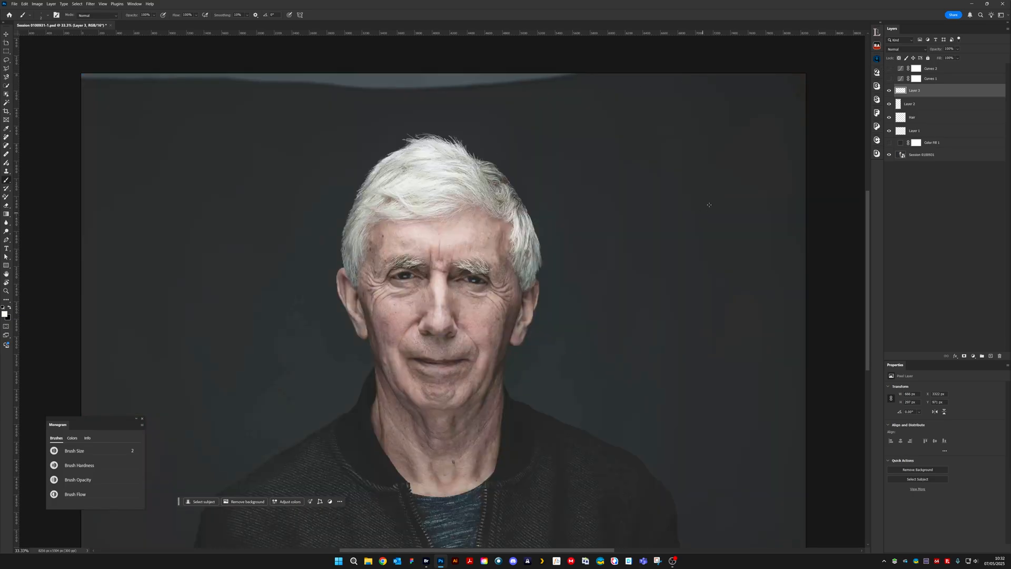